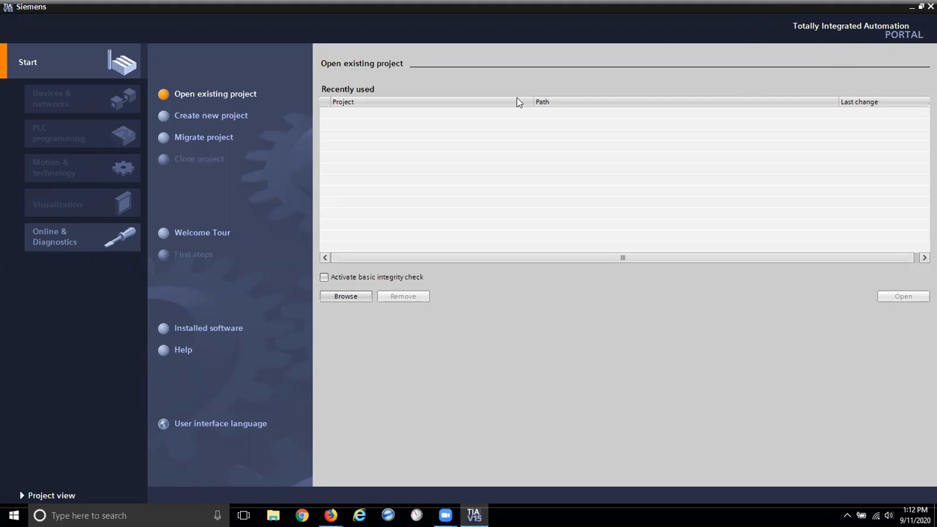
# - Create a new project named cpu1214c in the default Automation folder
pyautogui.click(231, 115)
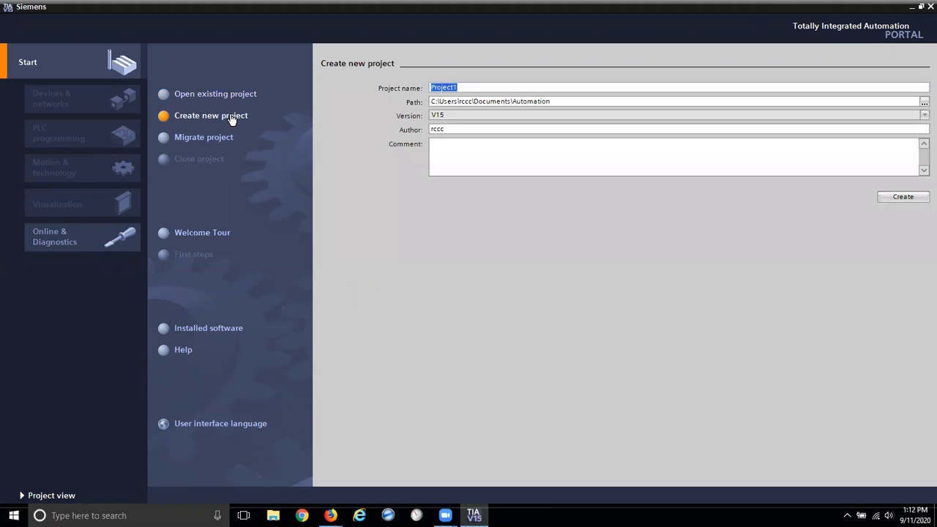
pyautogui.click(463, 87)
pyautogui.press('BackSpace')
pyautogui.press('BackSpace')
pyautogui.press('BackSpace')
pyautogui.press('BackSpace')
pyautogui.press('BackSpace')
pyautogui.press('BackSpace')
pyautogui.press('BackSpace')
pyautogui.press('BackSpace')
pyautogui.write('cpu1214c')
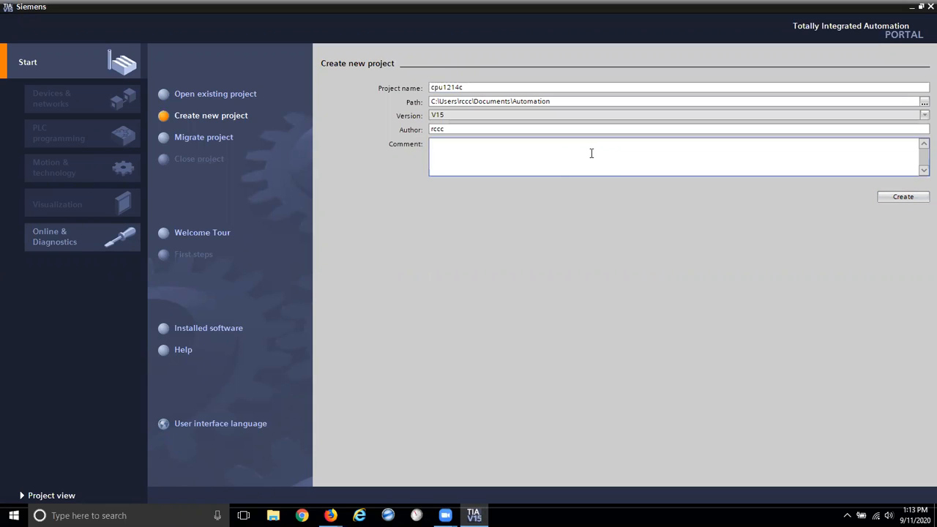
pyautogui.click(905, 198)
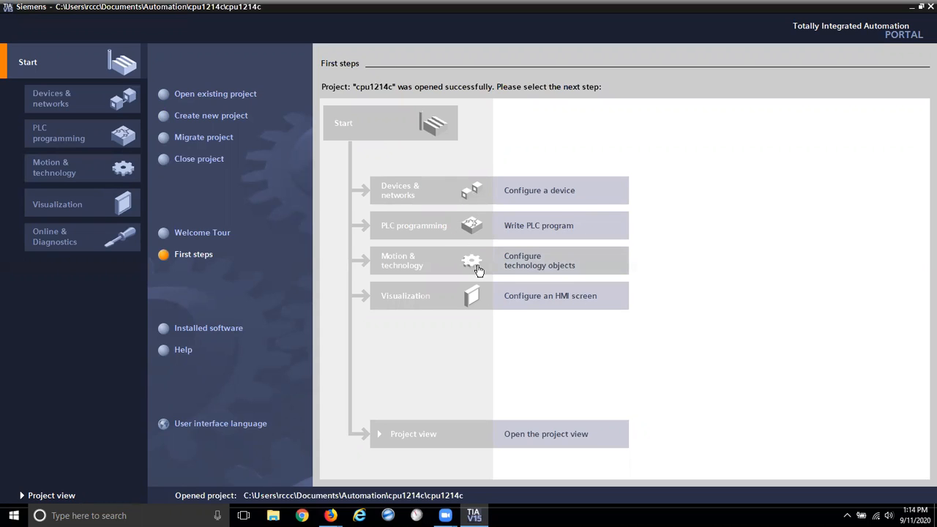
# - Start adding a new device and select the SIMATIC S7-1200 controller CPU 1214C DC/DC/DC, article 6ES7 214-1AE30-0XB0
pyautogui.click(489, 193)
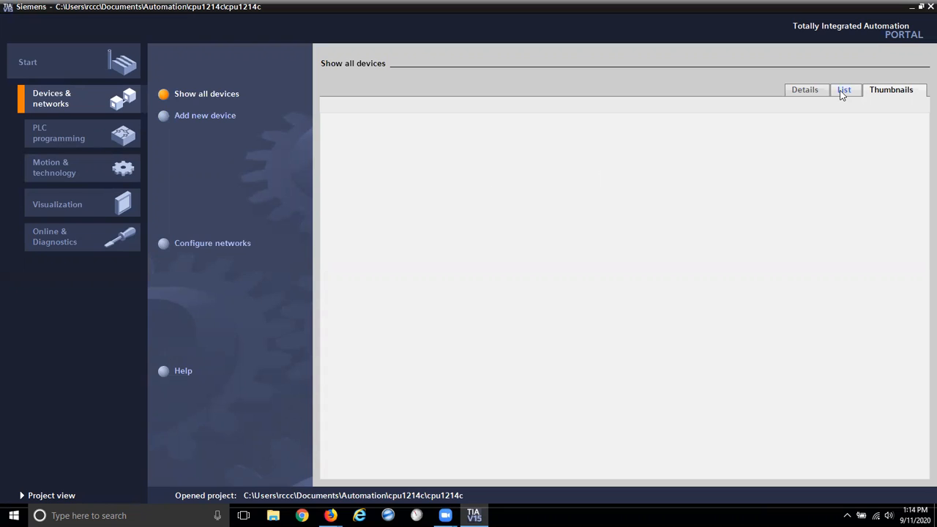
pyautogui.click(188, 117)
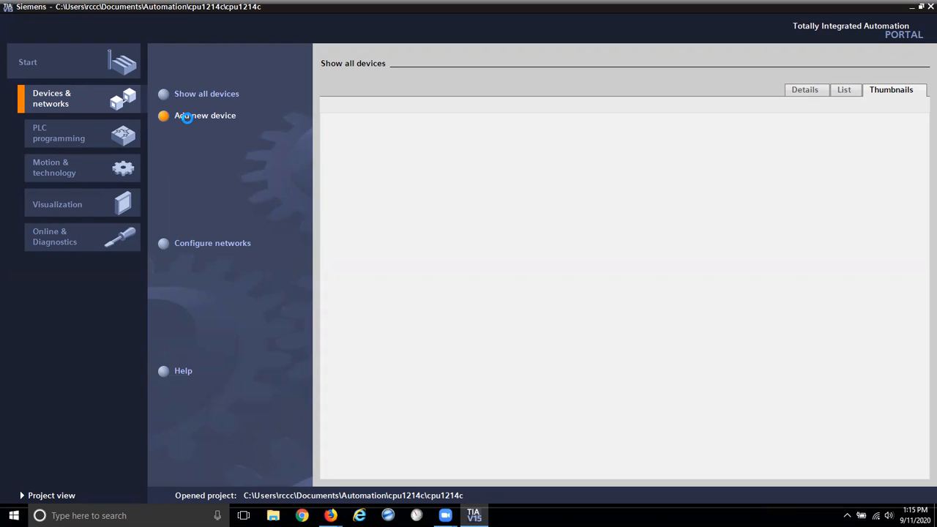
pyautogui.click(188, 122)
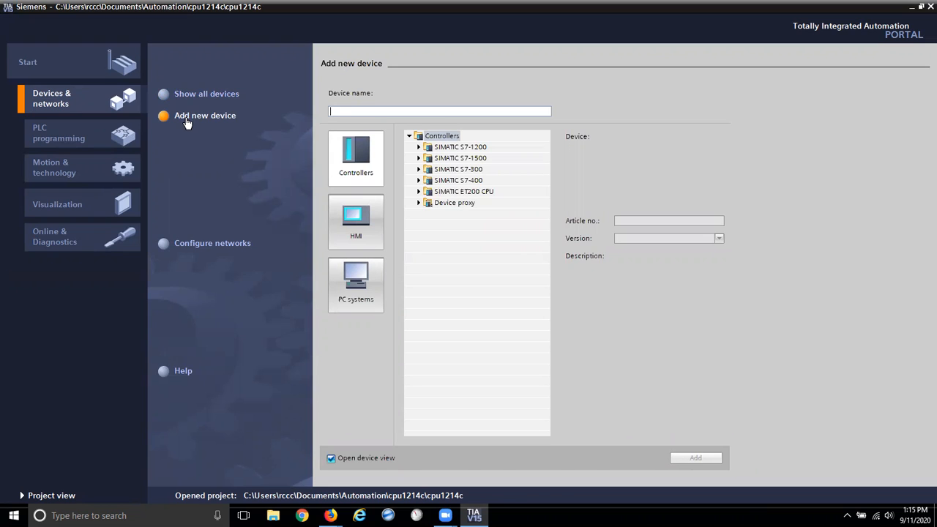
pyautogui.click(419, 147)
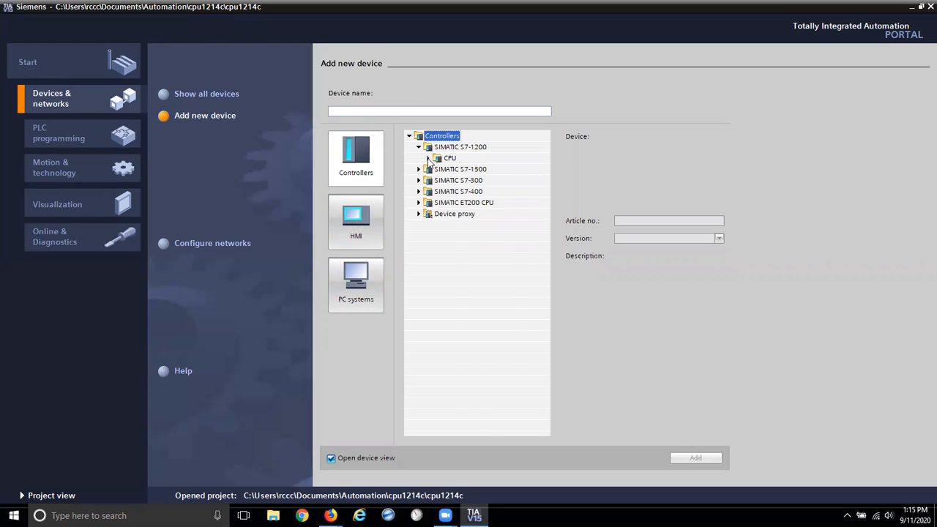
pyautogui.click(428, 158)
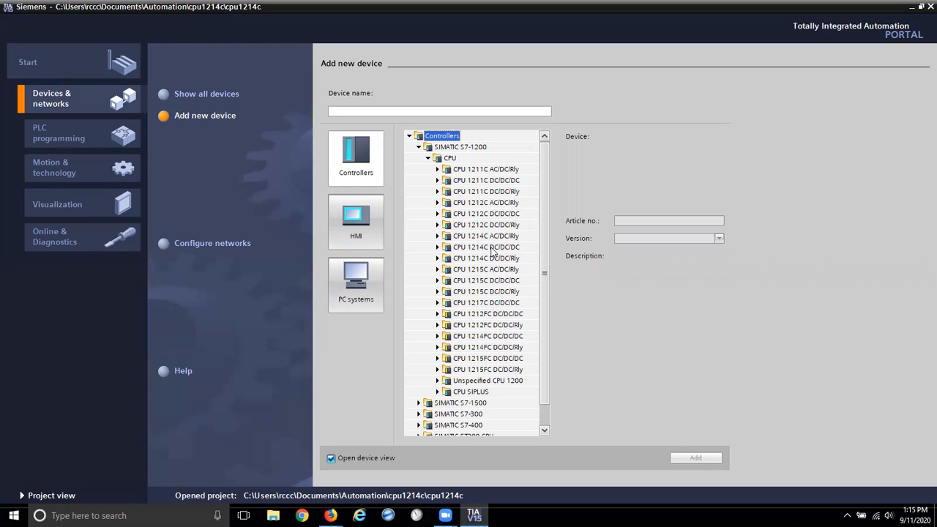
pyautogui.click(439, 248)
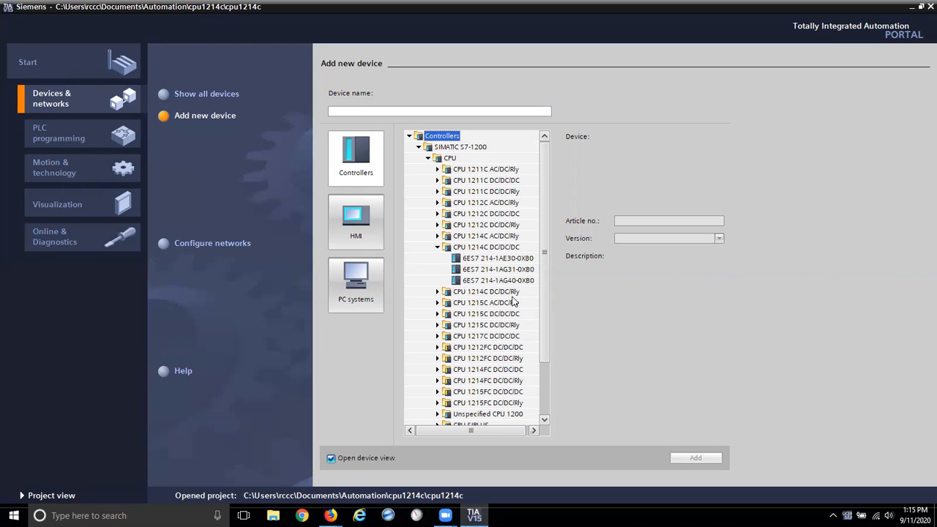
pyautogui.click(520, 261)
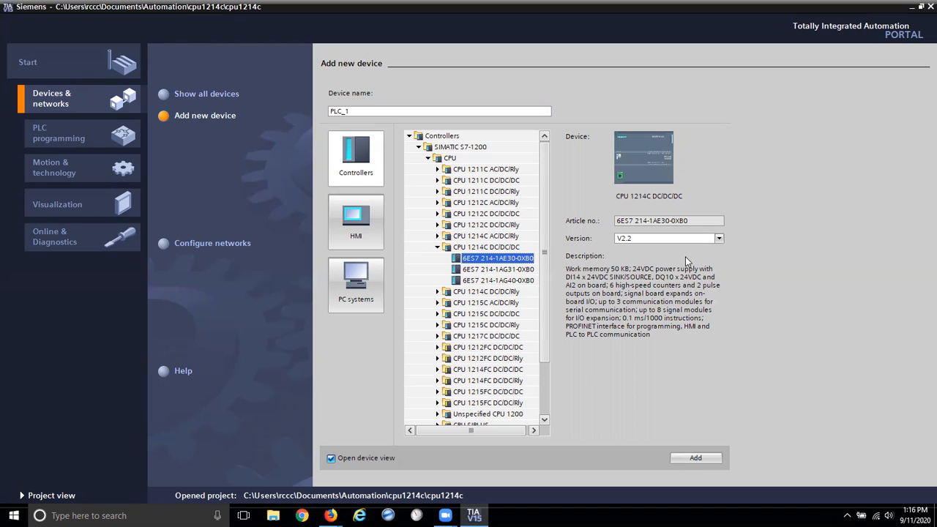
# - Set the selected controller's version to V2.0 and add it to the project
pyautogui.click(719, 240)
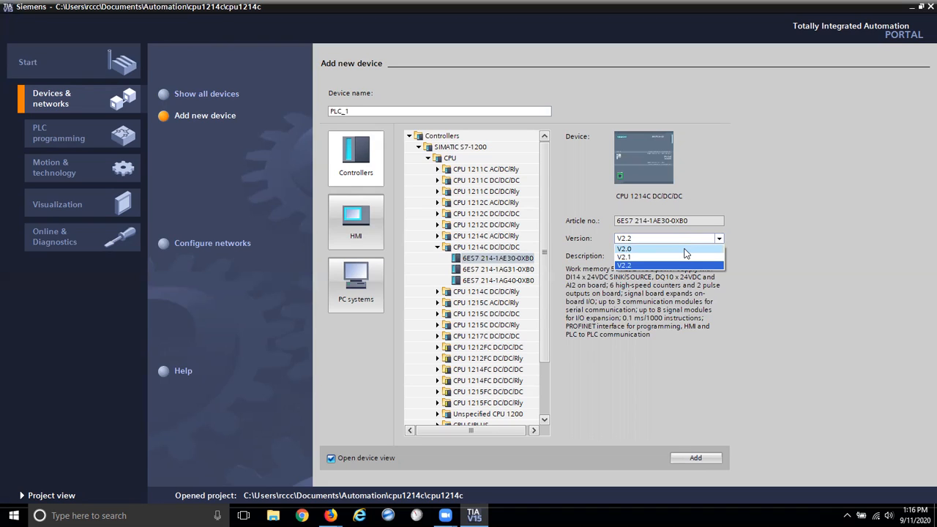
pyautogui.click(684, 249)
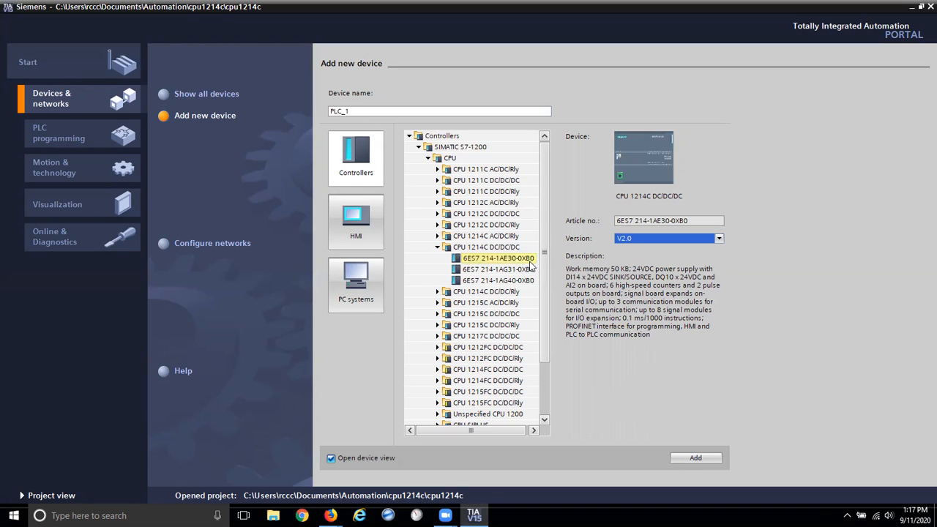
pyautogui.click(696, 459)
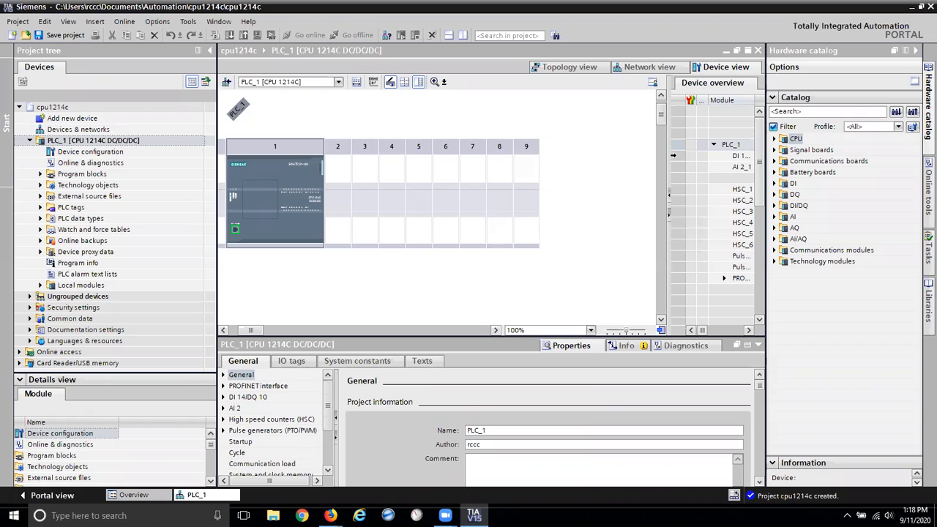
# - Insert the analog output signal board AQ 1x12BIT, article 6ES7 232-4HA30-0XB0, into the signal board slot on the CPU
pyautogui.click(260, 200)
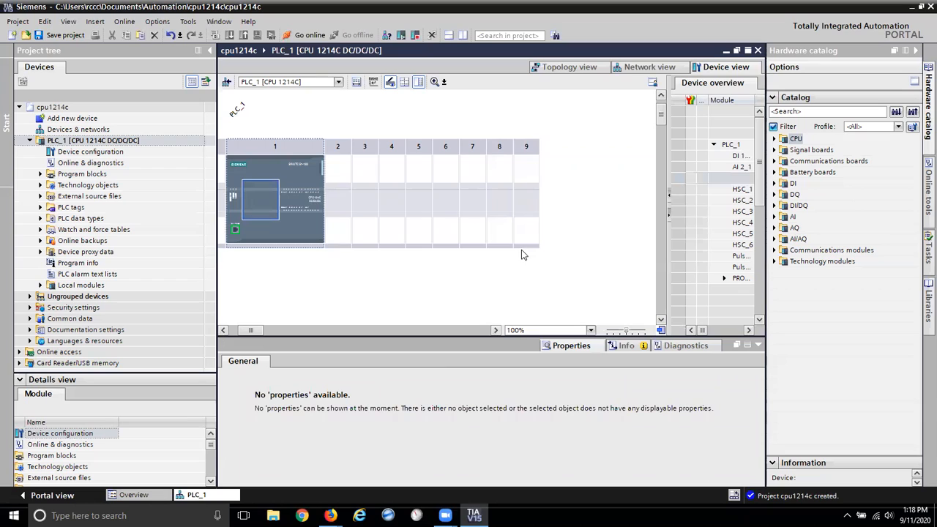
pyautogui.click(791, 230)
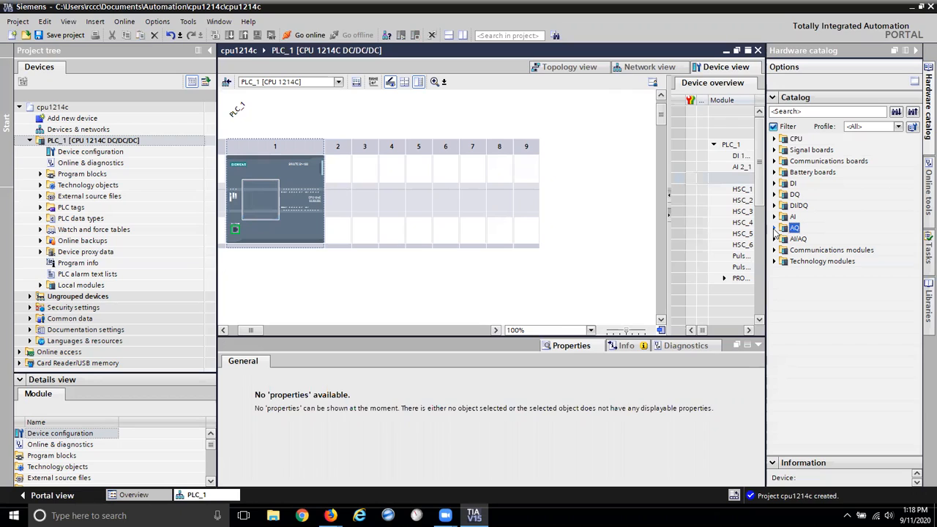
pyautogui.click(774, 229)
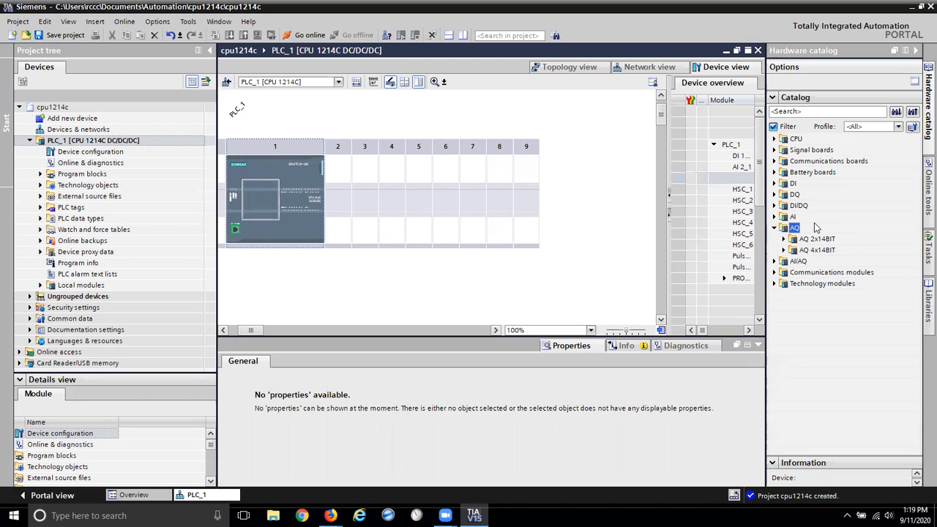
pyautogui.click(774, 150)
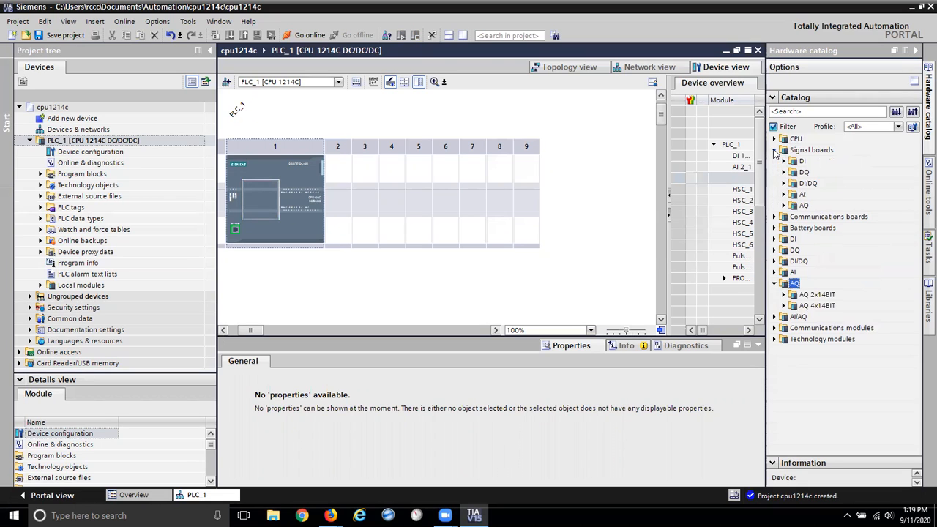
pyautogui.click(783, 207)
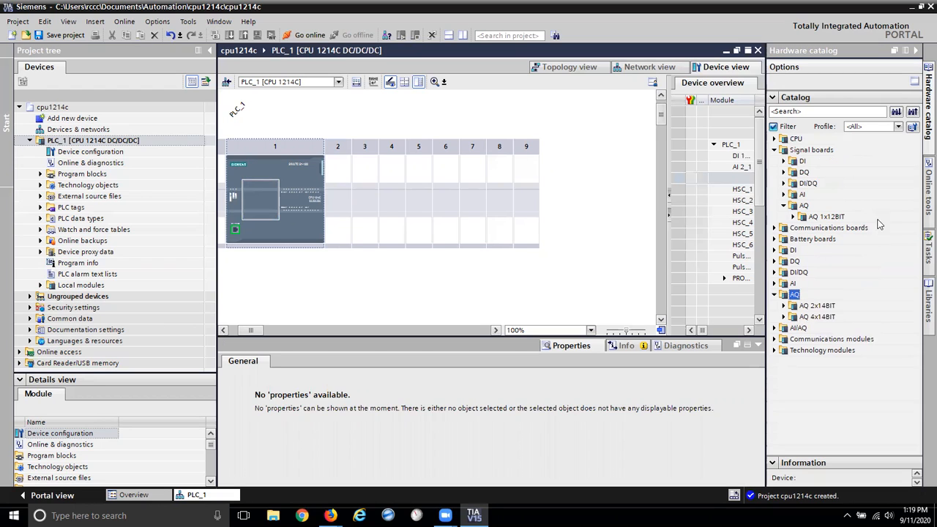
pyautogui.click(795, 218)
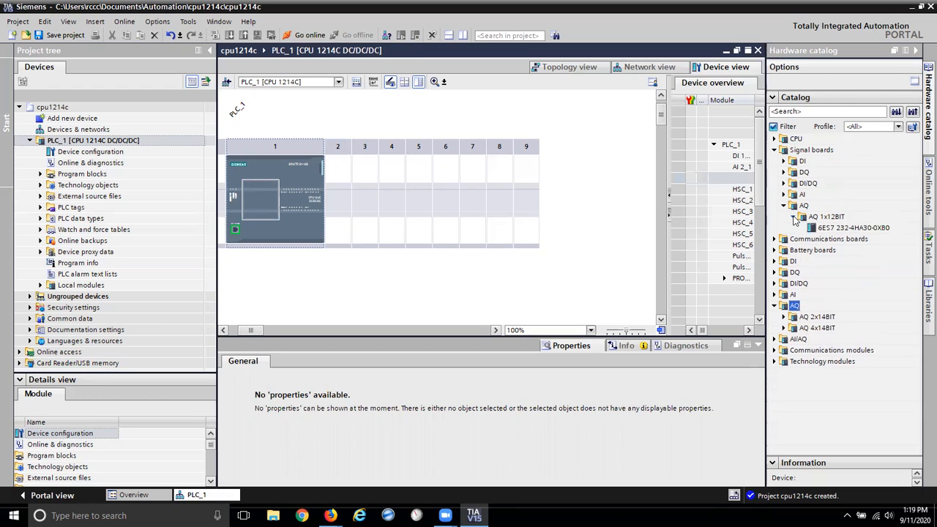
pyautogui.click(842, 230)
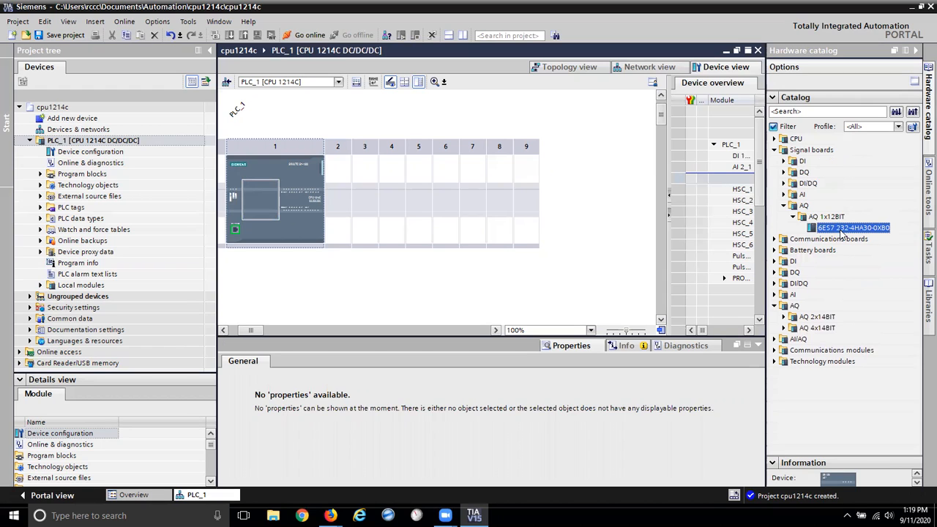
pyautogui.moveTo(841, 232); pyautogui.dragTo(261, 209)
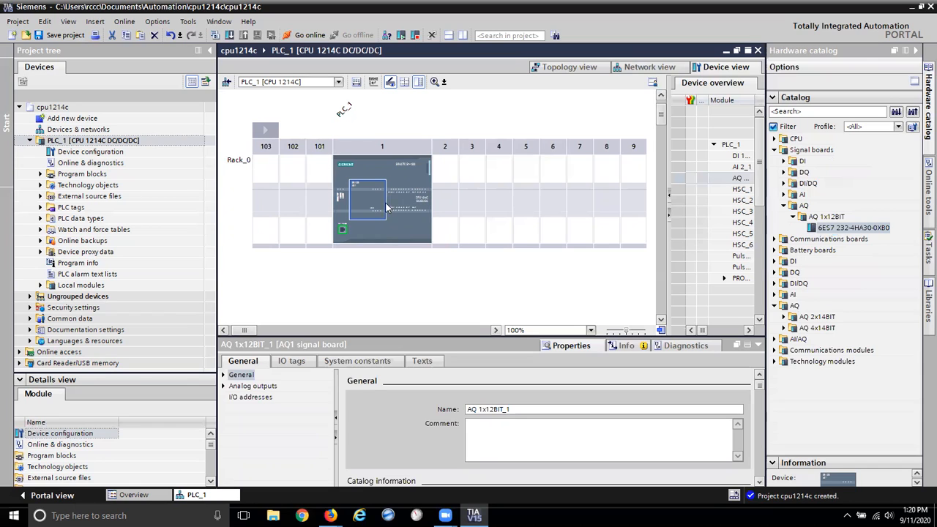
# - Examine the available article numbers for the CPU 1214C DC/DC/DC and DC/DC/Rly variants in the hardware catalog
pyautogui.click(775, 138)
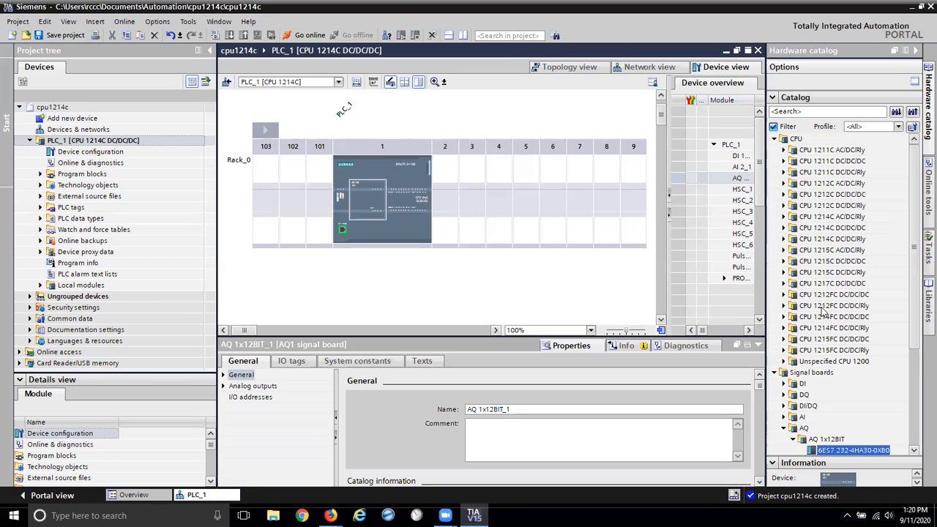
pyautogui.click(784, 228)
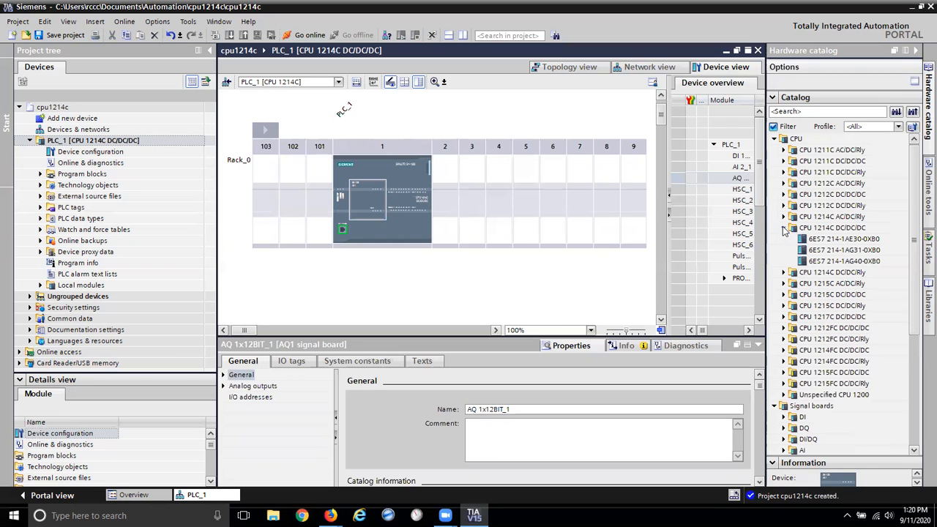
pyautogui.click(784, 228)
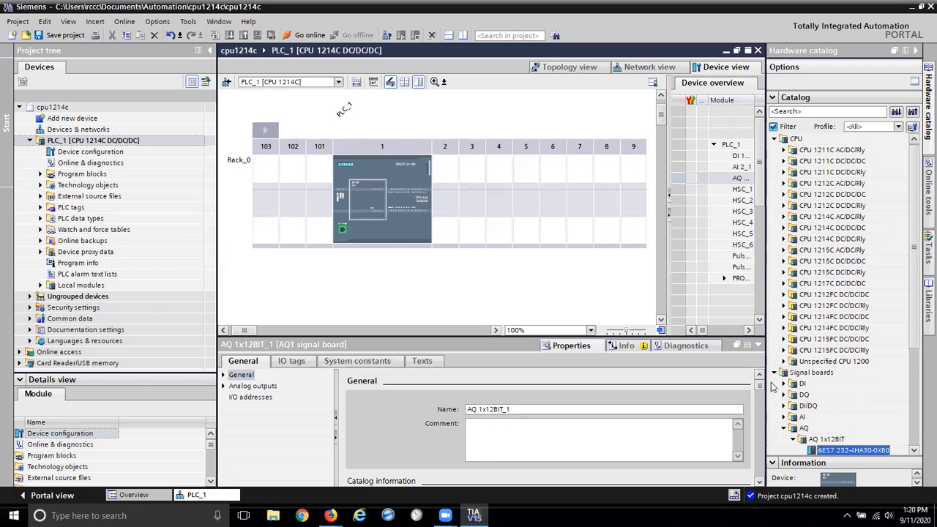
pyautogui.click(774, 375)
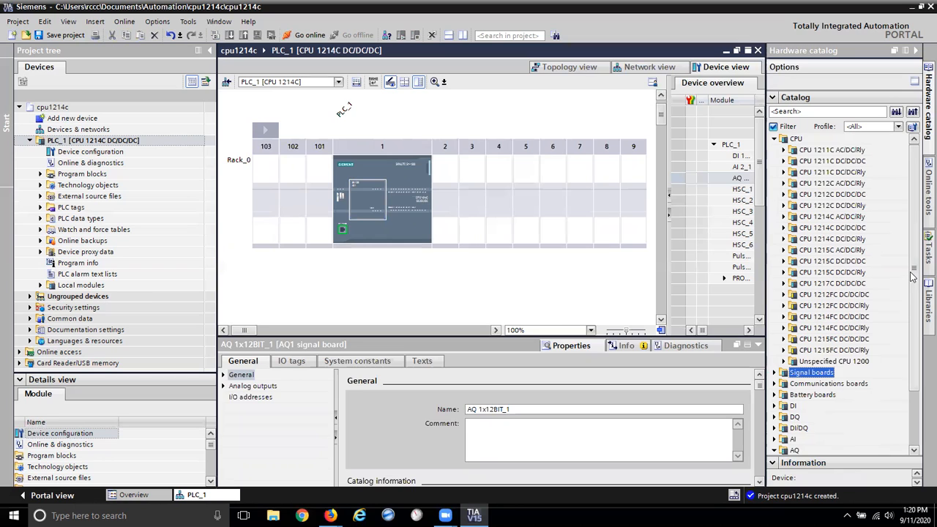
pyautogui.moveTo(914, 276); pyautogui.dragTo(916, 343)
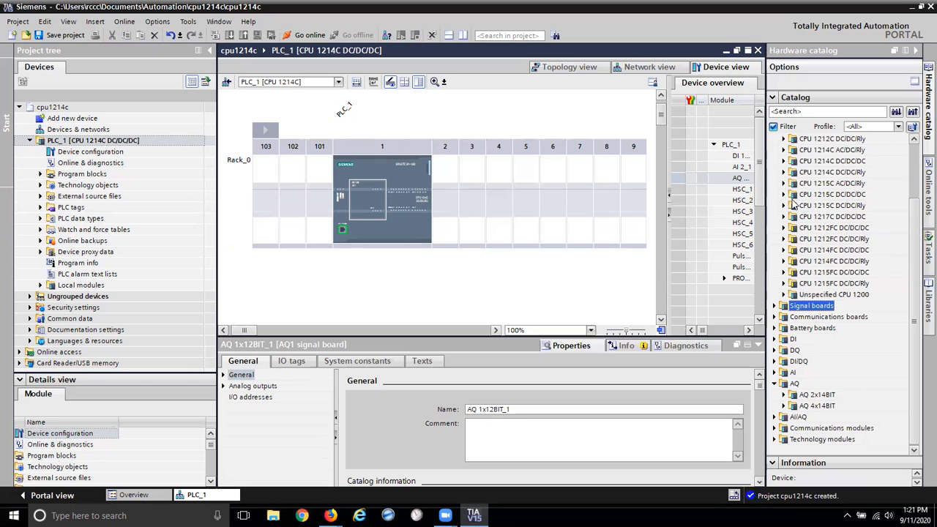
pyautogui.click(784, 172)
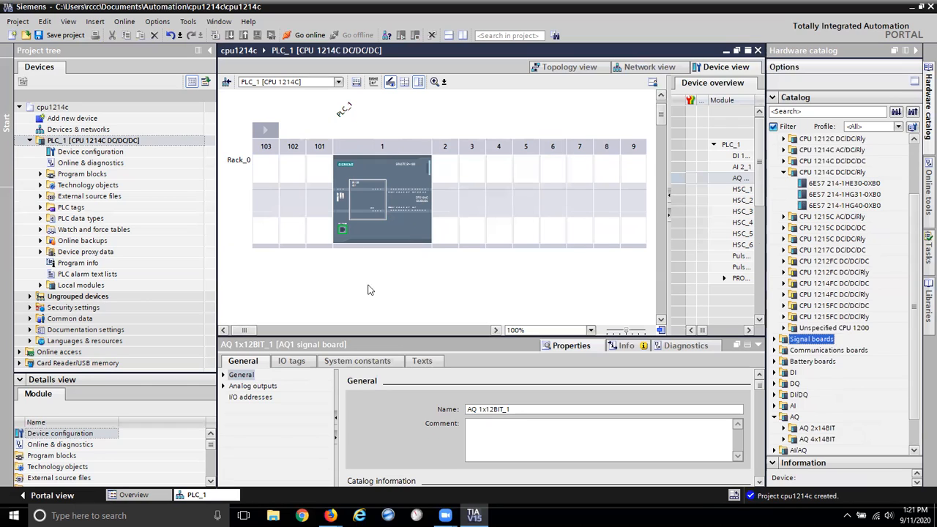
# - Set the IP address of the CPU's PROFINET interface to 192.168.27.40
pyautogui.click(342, 230)
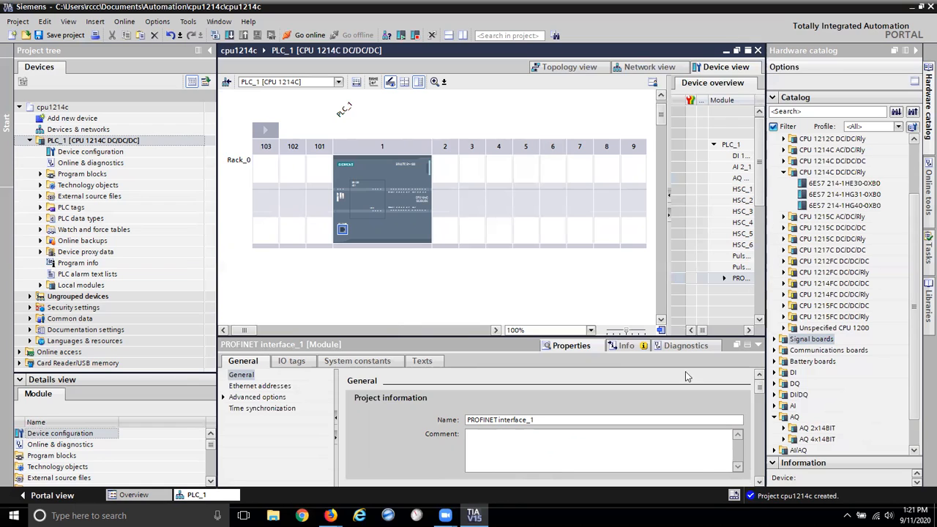
pyautogui.click(760, 483)
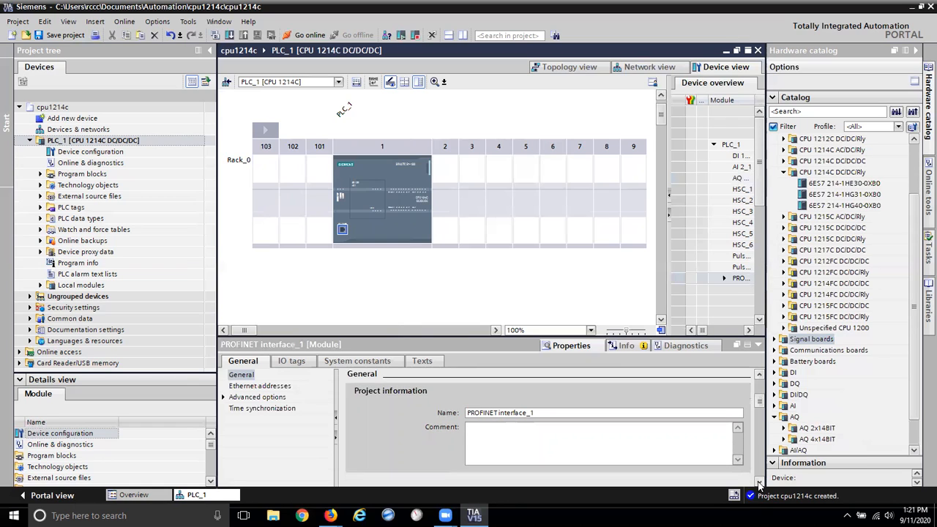
pyautogui.scroll(-1, 759, 482)
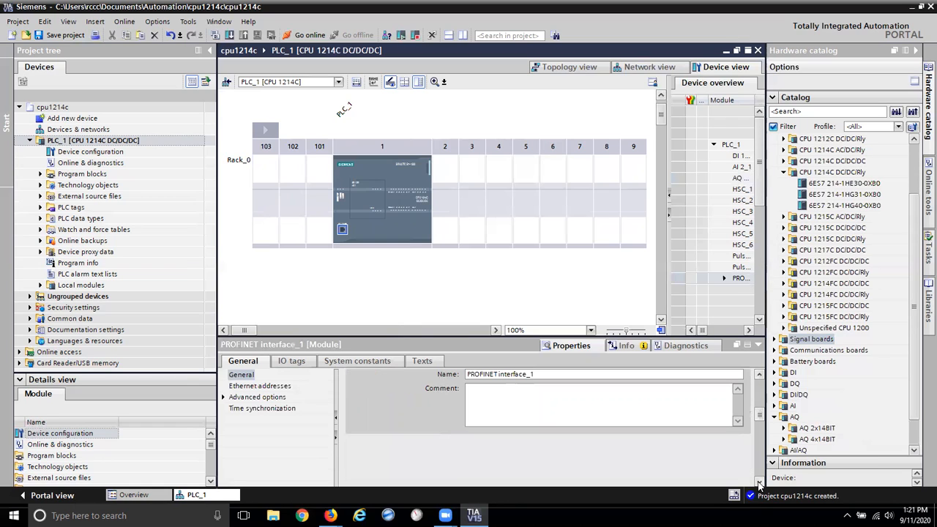
pyautogui.click(256, 387)
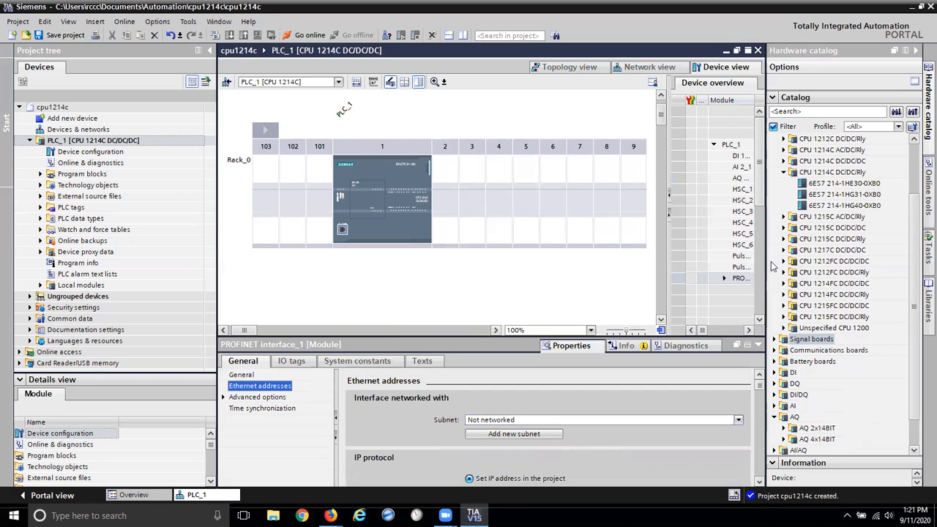
pyautogui.click(760, 482)
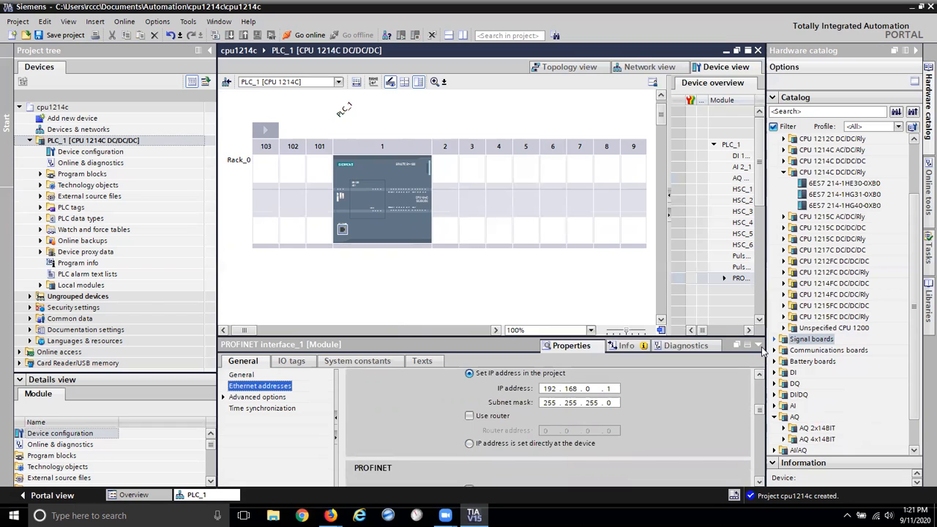
pyautogui.click(761, 376)
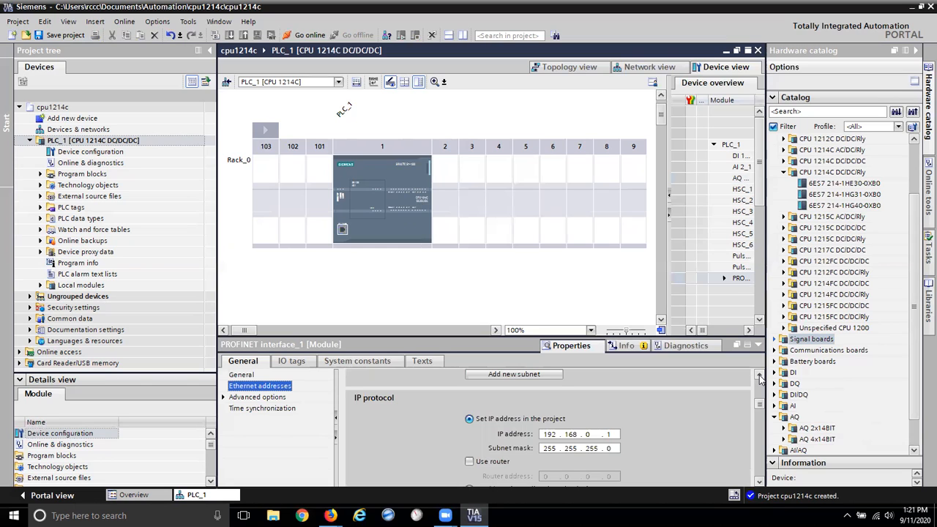
pyautogui.click(587, 434)
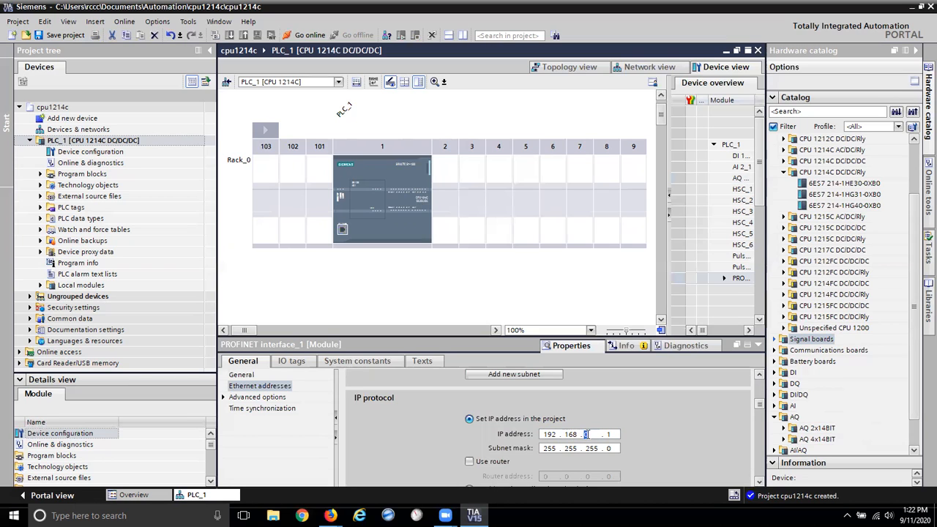
pyautogui.write('27')
pyautogui.press('.')
pyautogui.write('40')
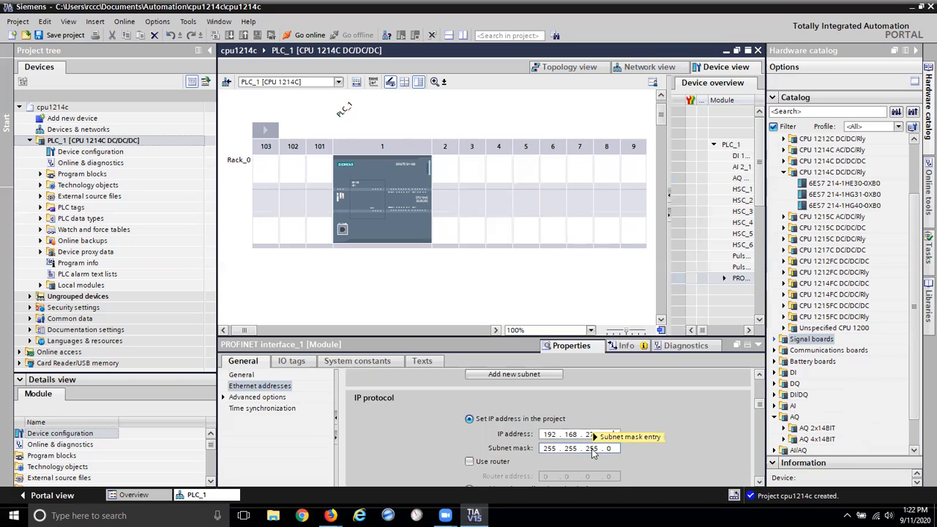
# - Set the subnet mask of the CPU's PROFINET interface to 255.255.0.0
pyautogui.doubleClick(592, 449)
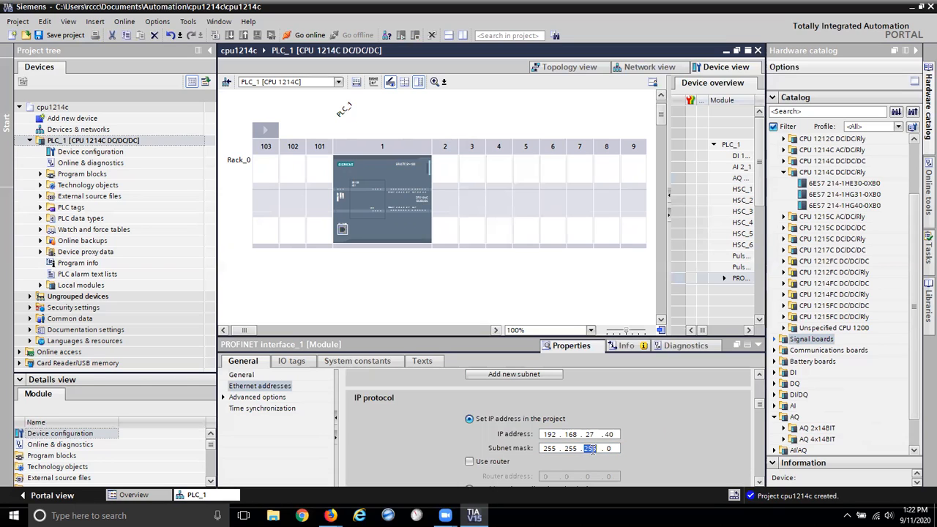
pyautogui.write('0')
# - Examine the remaining Ethernet address settings of the PROFINET interface, including the router option, PROFINET device name and device number
pyautogui.click(758, 483)
pyautogui.click(759, 484)
pyautogui.click(759, 484)
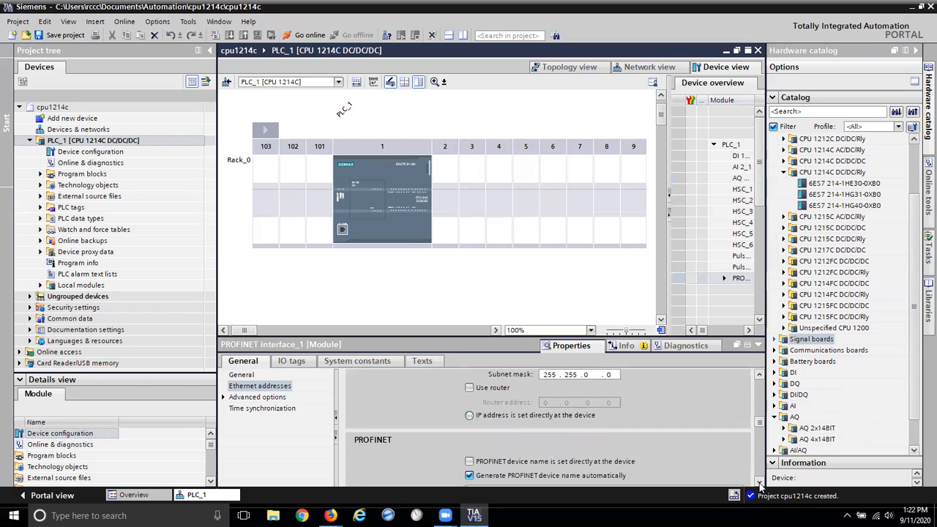
pyautogui.click(759, 483)
pyautogui.click(758, 484)
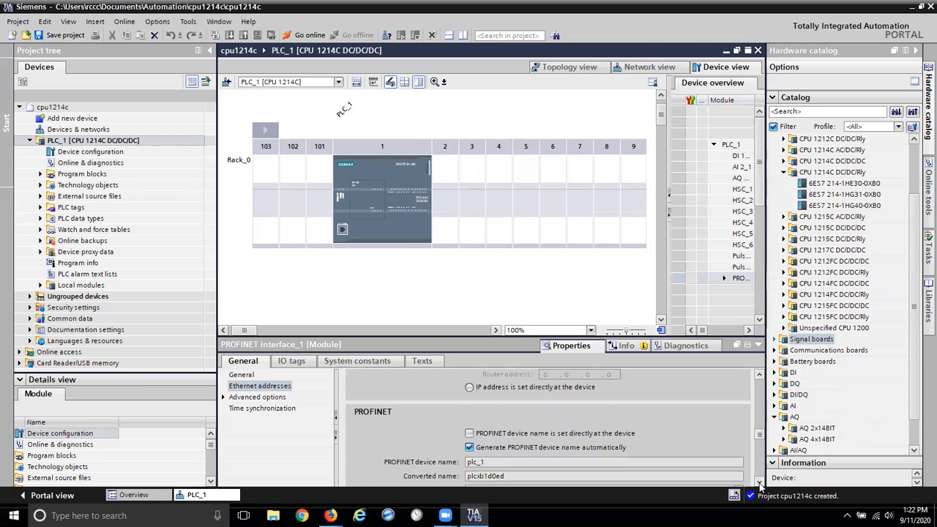
pyautogui.click(759, 483)
pyautogui.click(759, 483)
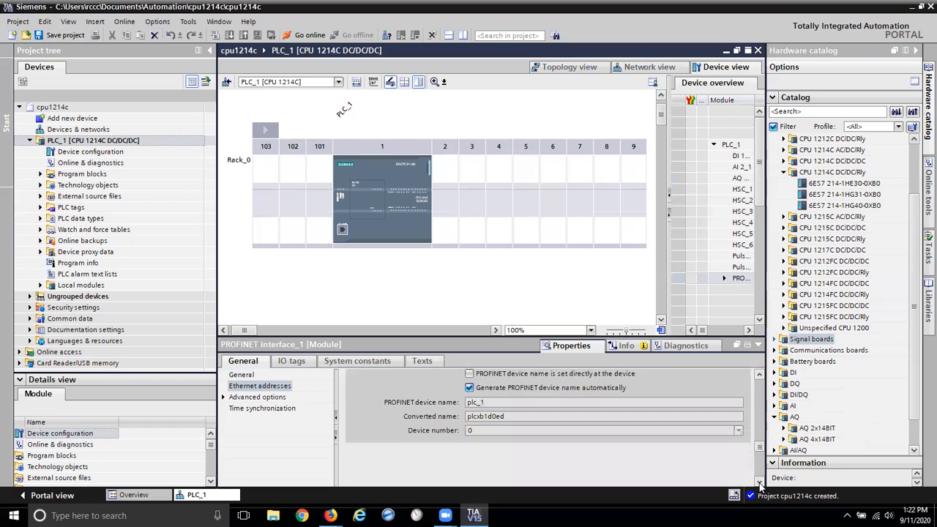
pyautogui.click(758, 483)
pyautogui.click(758, 484)
pyautogui.click(759, 483)
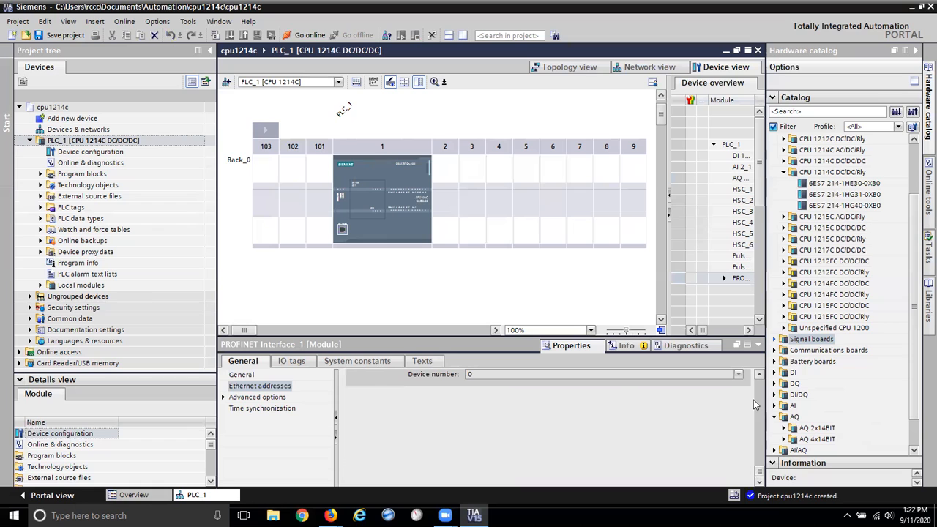
pyautogui.click(759, 376)
pyautogui.click(759, 376)
pyautogui.click(759, 375)
pyautogui.click(759, 376)
pyautogui.click(759, 376)
pyautogui.click(759, 375)
pyautogui.click(759, 376)
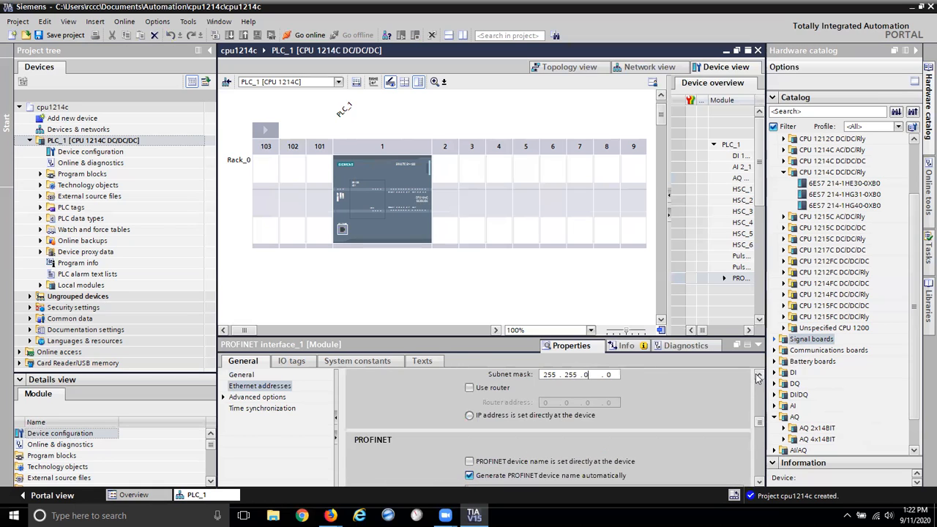
pyautogui.click(758, 375)
pyautogui.click(758, 375)
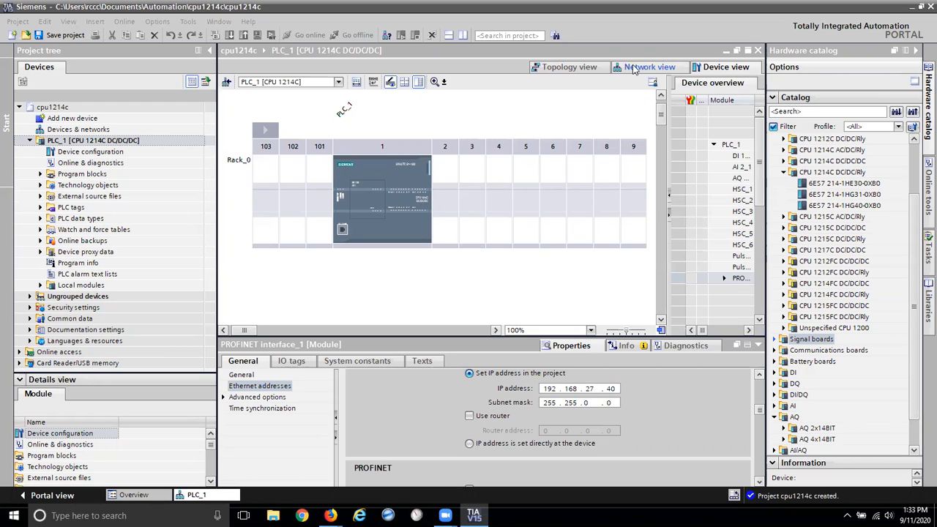
# - Inspect PLC_1 in the network and topology views, and examine its CPU and signal board at 200% in the device view
pyautogui.click(657, 71)
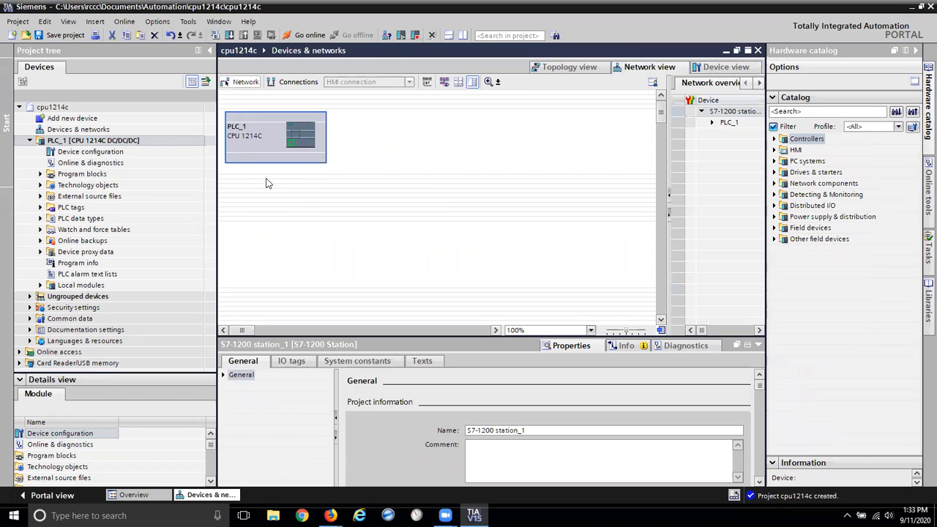
pyautogui.click(568, 67)
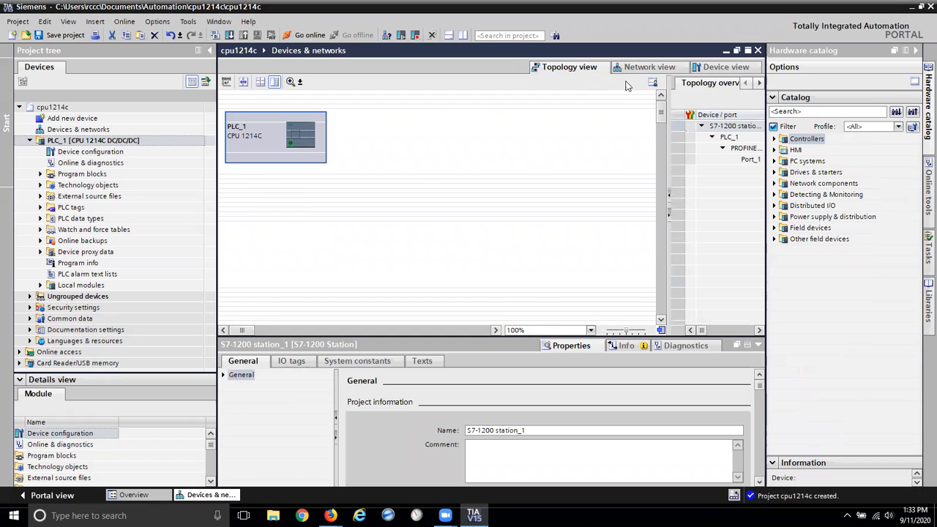
pyautogui.click(715, 69)
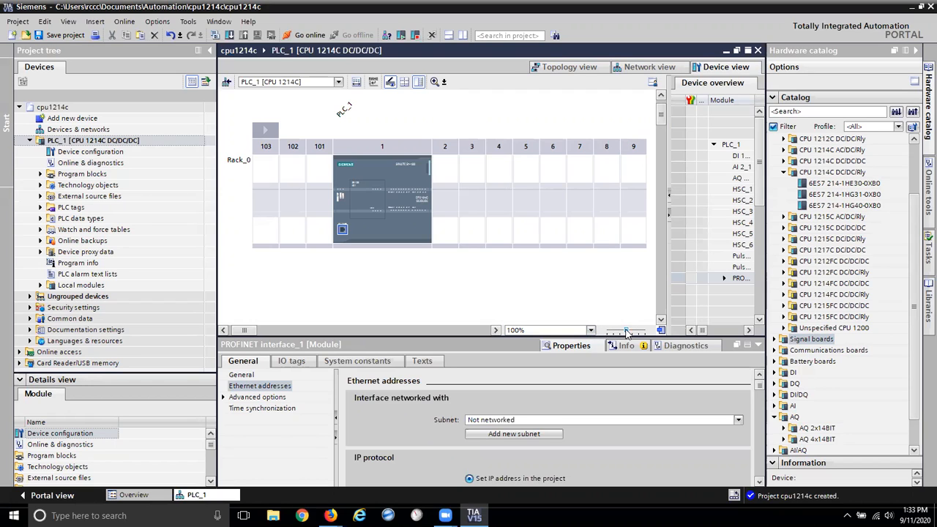
pyautogui.moveTo(627, 333); pyautogui.dragTo(636, 339)
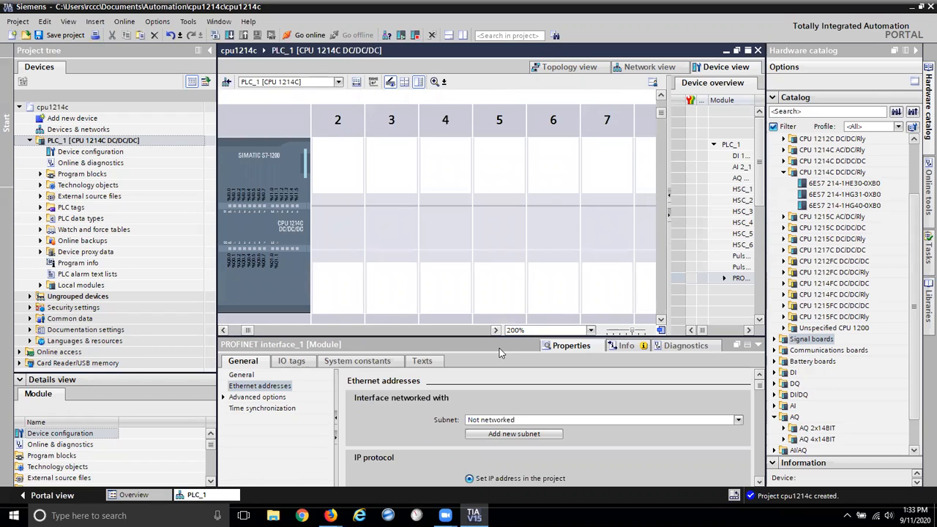
pyautogui.click(224, 330)
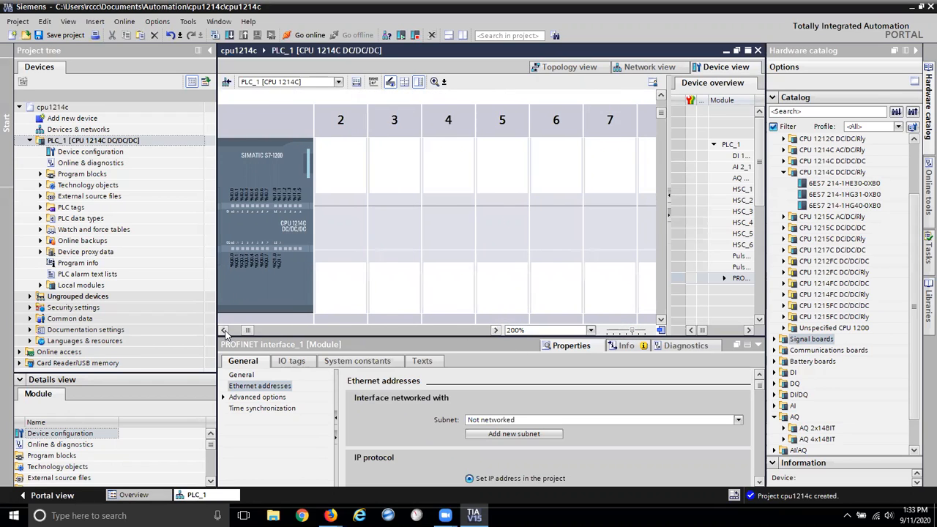
pyautogui.click(224, 330)
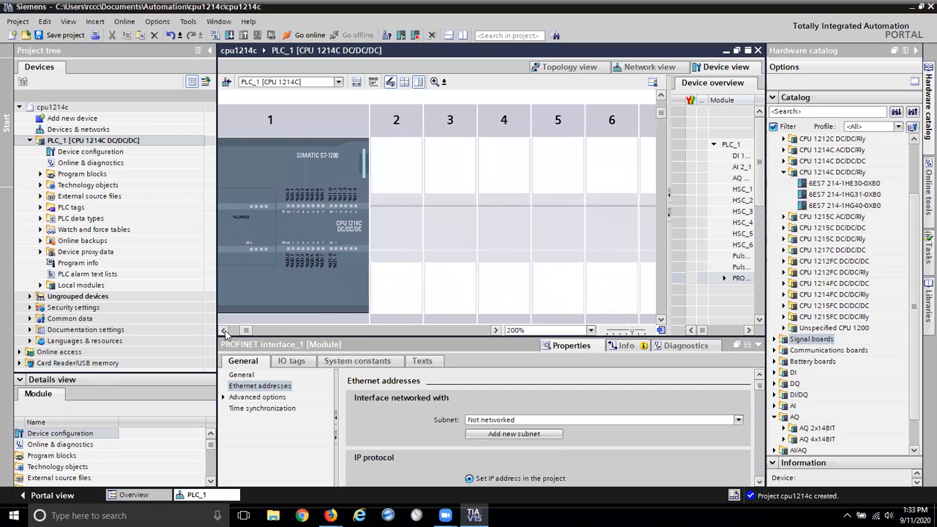
pyautogui.click(224, 330)
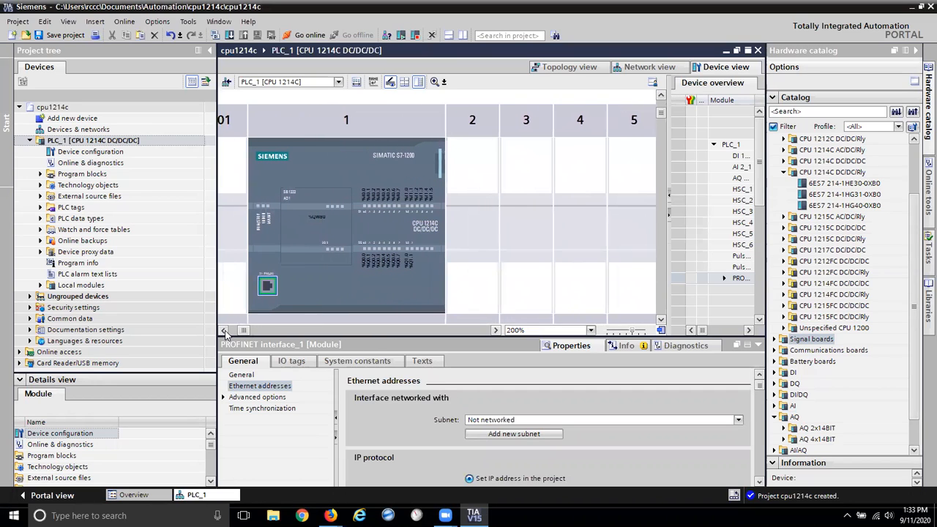
pyautogui.click(661, 322)
pyautogui.click(660, 322)
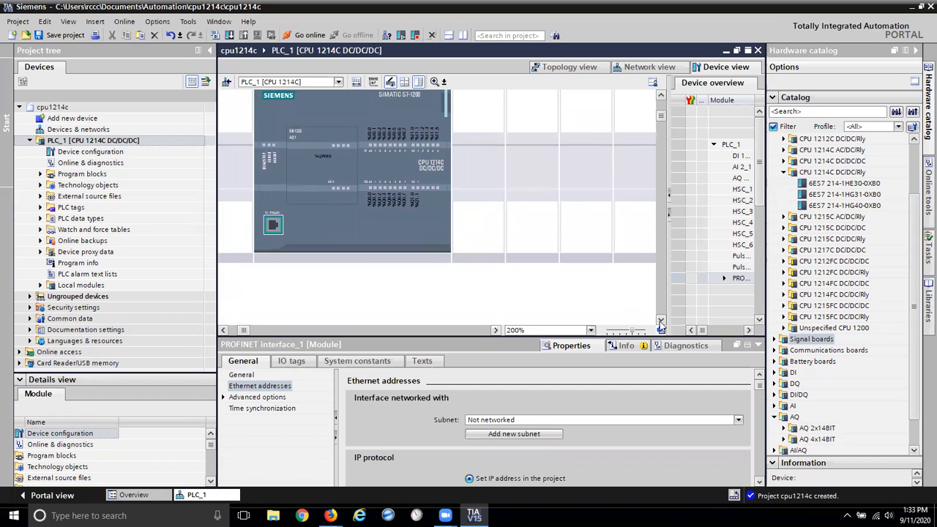
# - Start going online with PLC_1, choosing PN/IE as interface type and Intel(R) 82577LM Gigabit Network Connection as the PG/PC interface
pyautogui.click(310, 35)
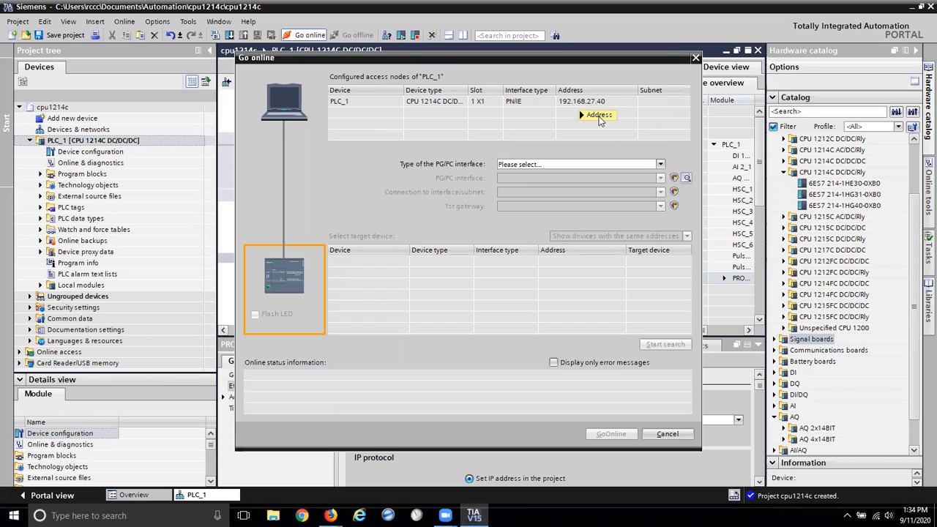
pyautogui.click(660, 164)
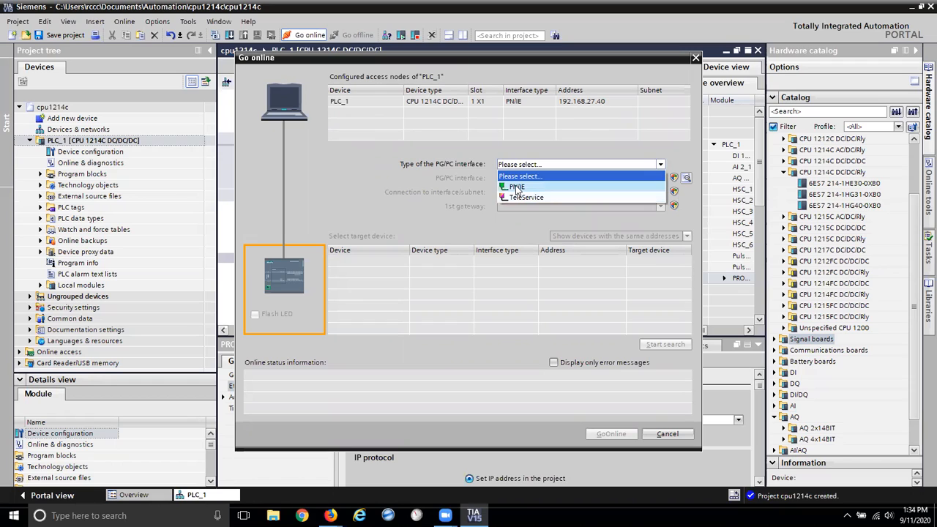
pyautogui.click(517, 187)
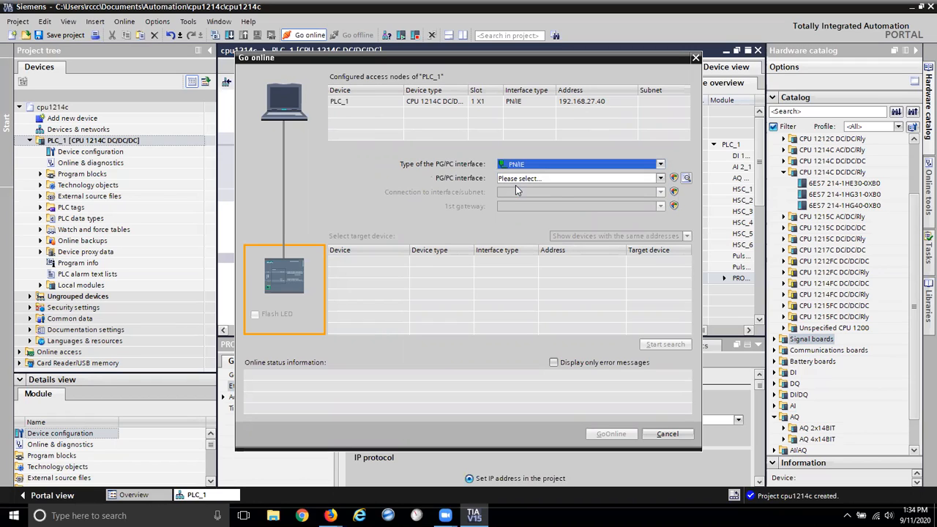
pyautogui.click(661, 179)
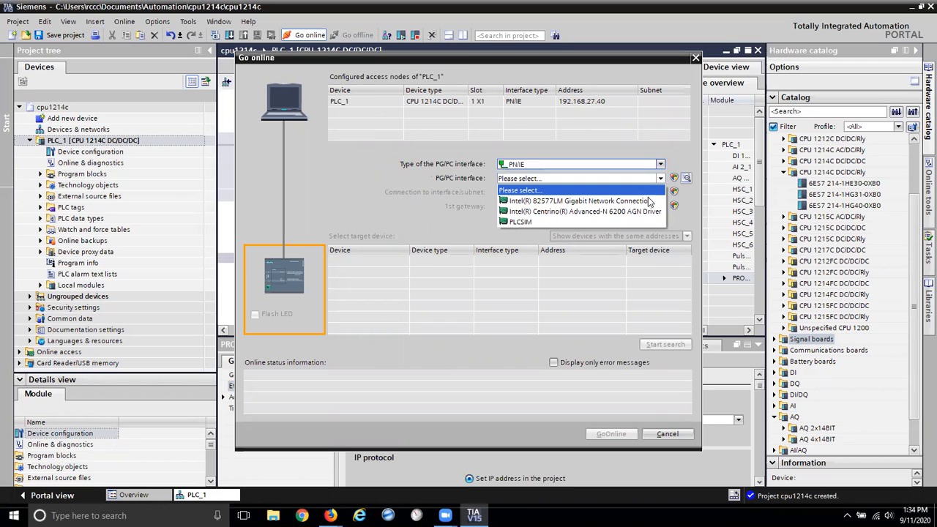
pyautogui.click(590, 202)
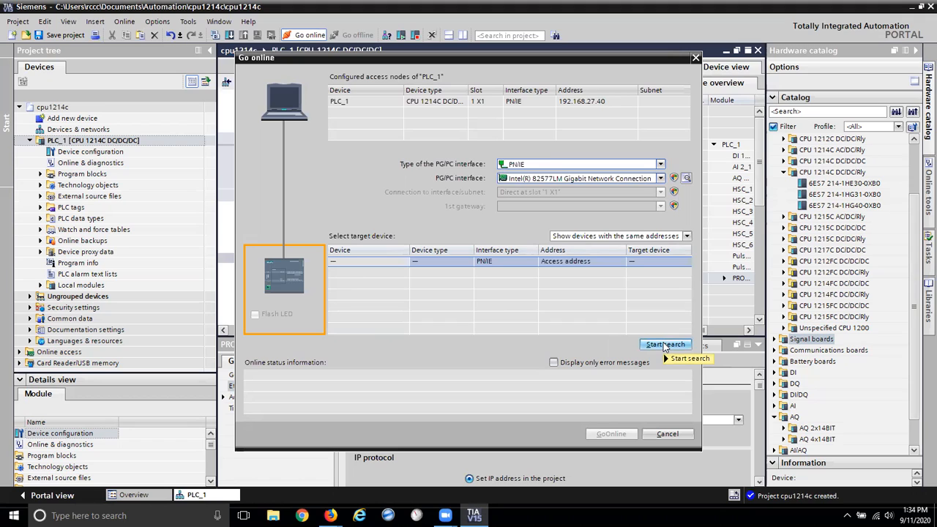
# - Set the target device list to show accessible devices and try to edit the access address
pyautogui.click(687, 236)
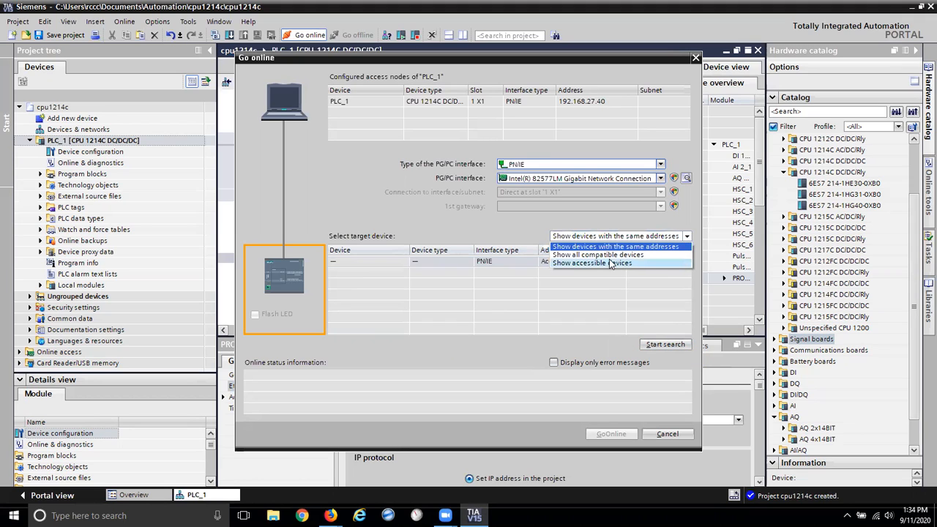
pyautogui.click(607, 264)
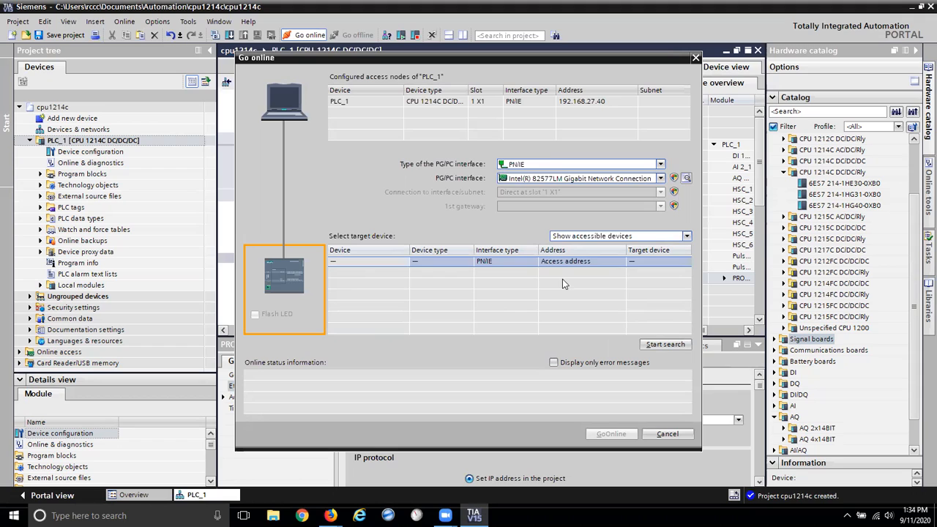
pyautogui.click(560, 260)
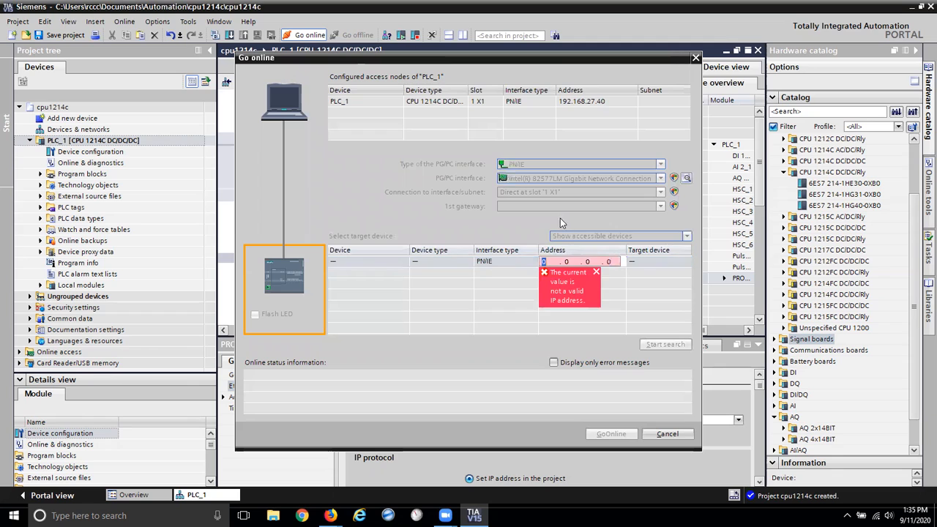
pyautogui.click(594, 274)
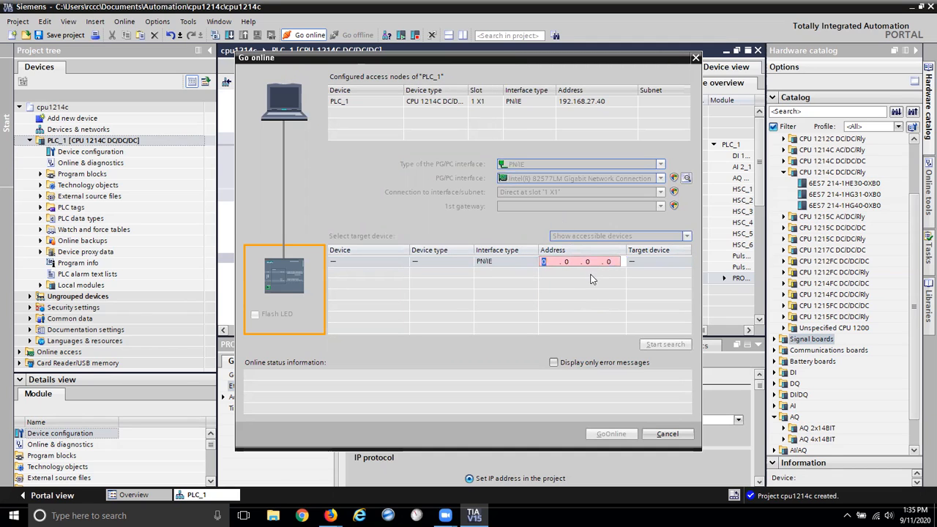
pyautogui.click(451, 216)
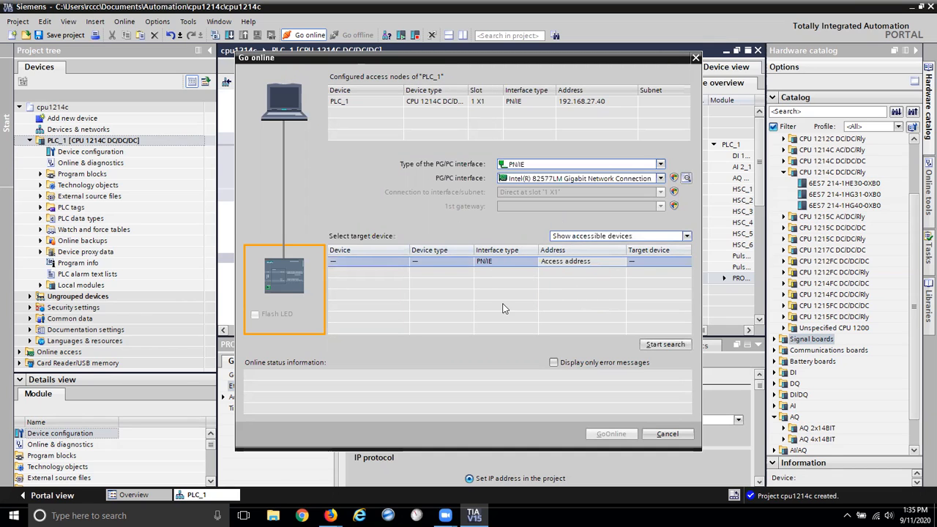
# - Try the Intel(R) Centrino(R) Advanced-N 6200 AGN Driver as PG/PC interface and restore the Intel(R) 82577LM Gigabit Network Connection
pyautogui.click(661, 179)
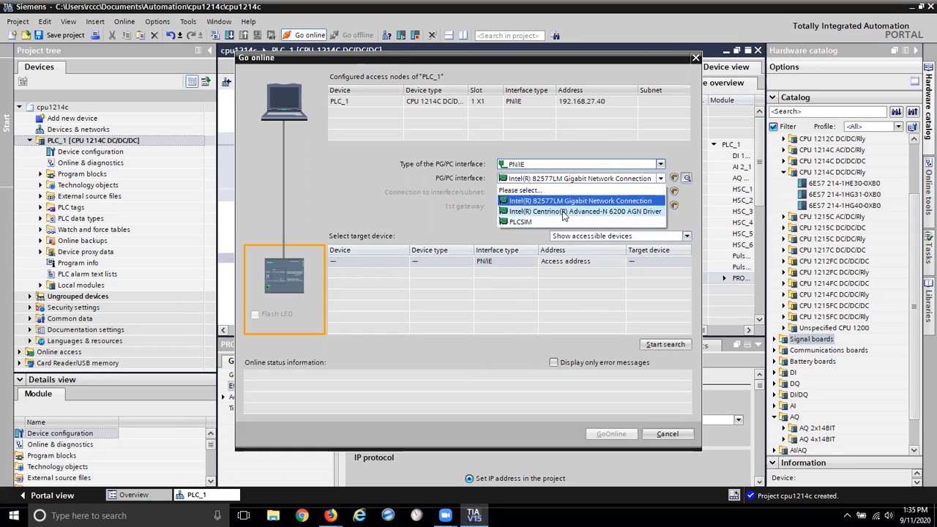
pyautogui.click(563, 211)
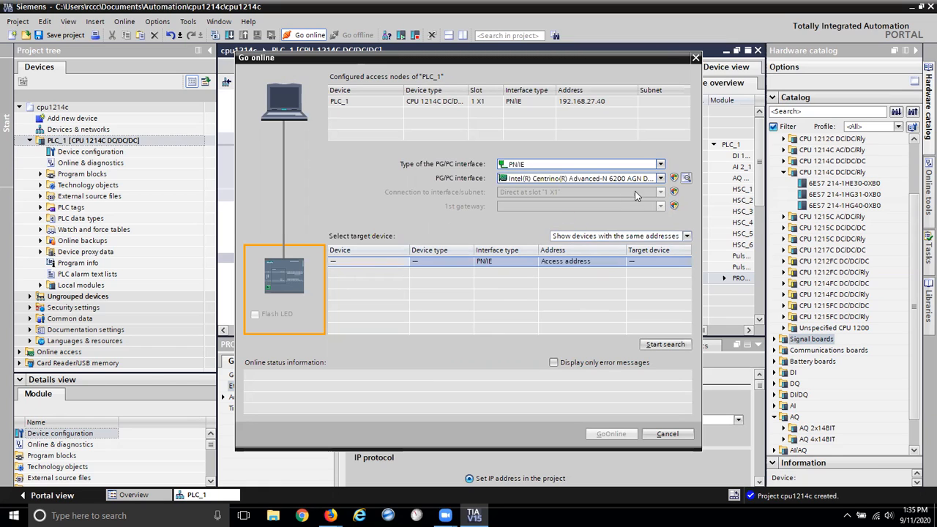
pyautogui.click(661, 179)
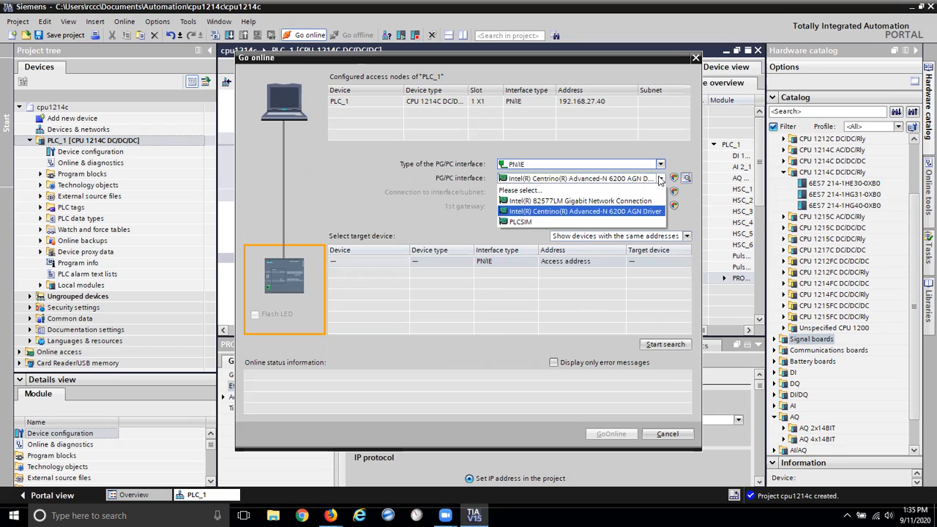
pyautogui.click(546, 201)
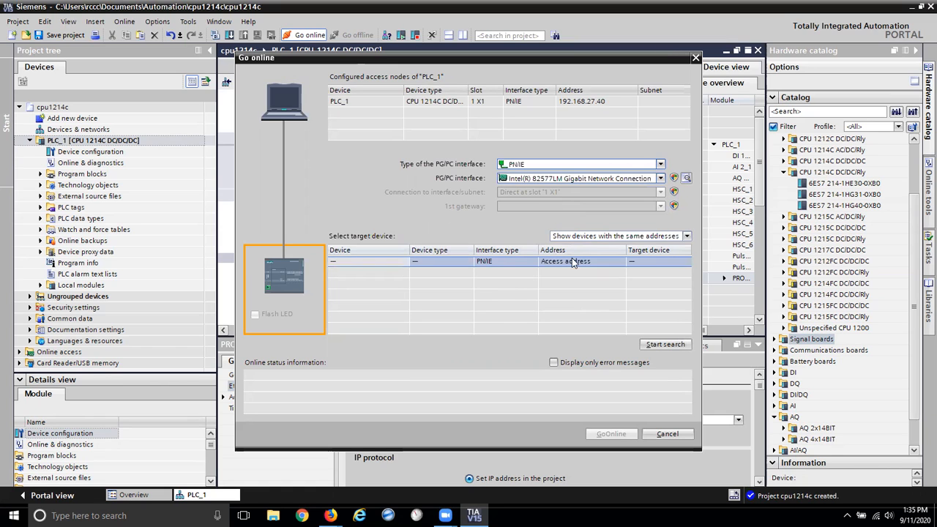
# - Search the Gigabit network connection for target devices with the same address as PLC_1
pyautogui.click(661, 347)
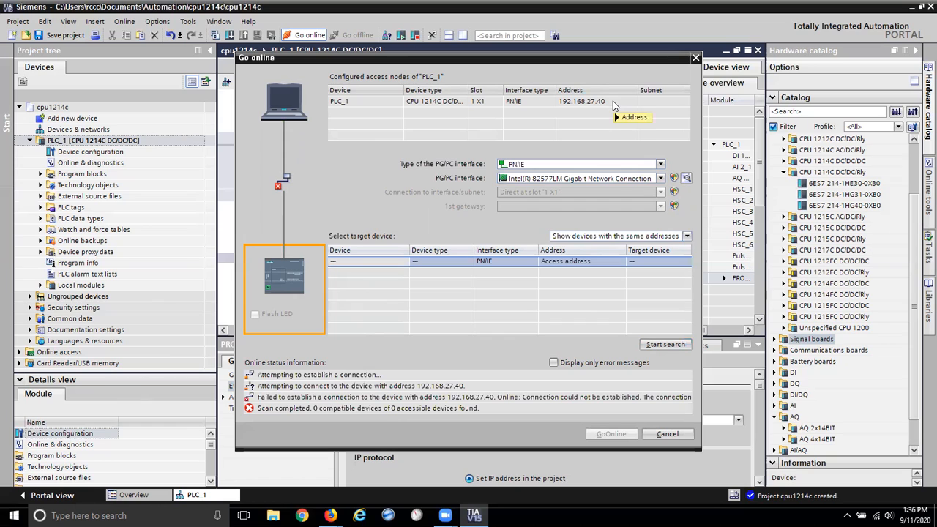
pyautogui.moveTo(613, 101)
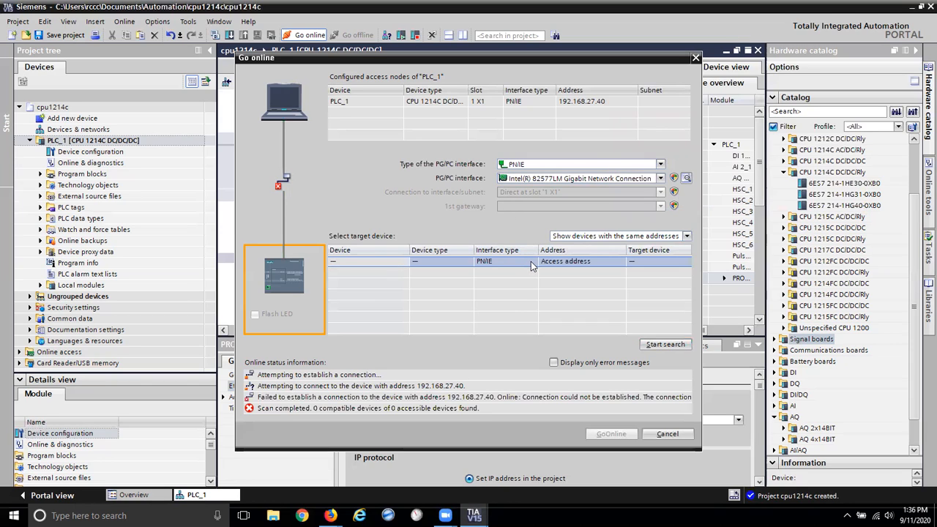
# - Set the target device selection for going online to show accessible devices, after trying the option for all compatible devices
pyautogui.click(687, 236)
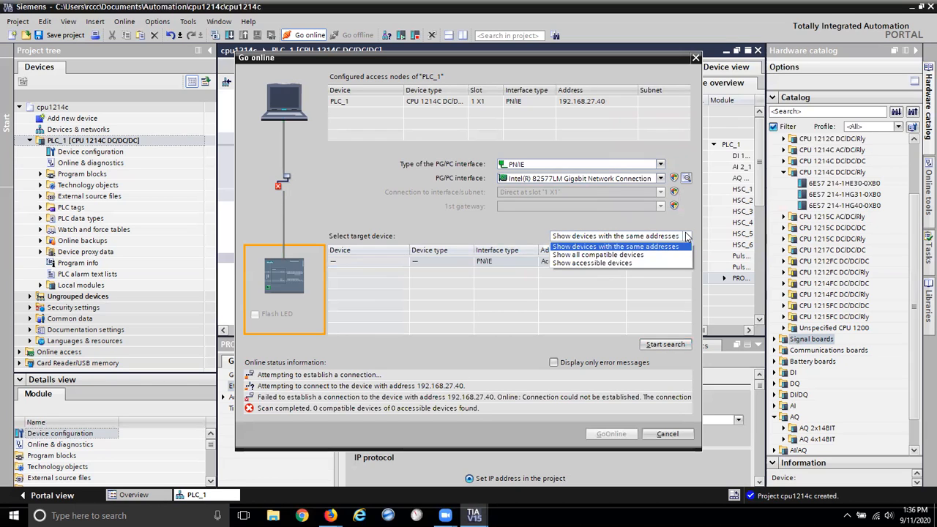
pyautogui.click(617, 256)
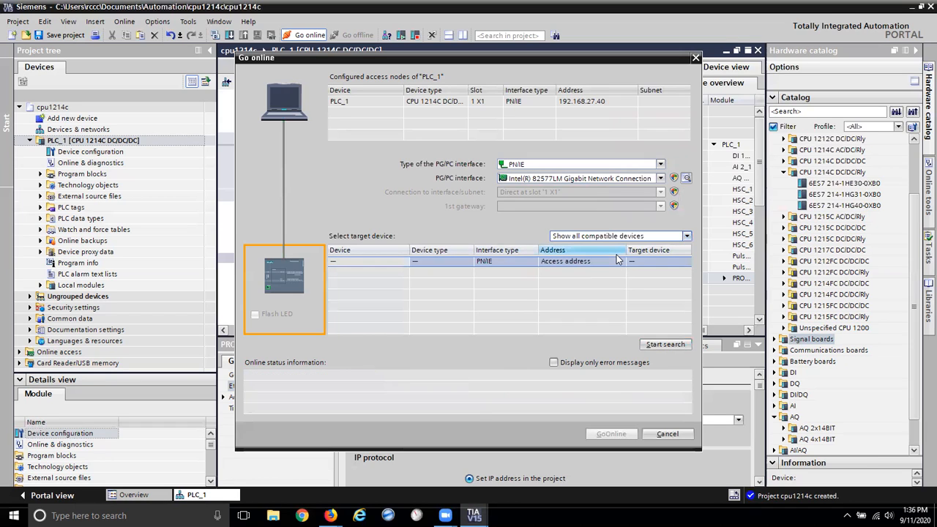
pyautogui.click(686, 237)
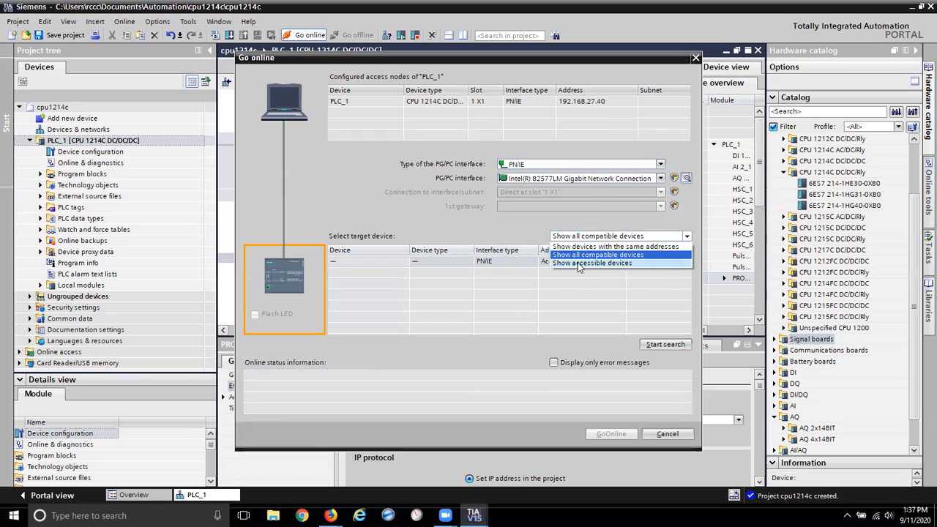
pyautogui.click(578, 264)
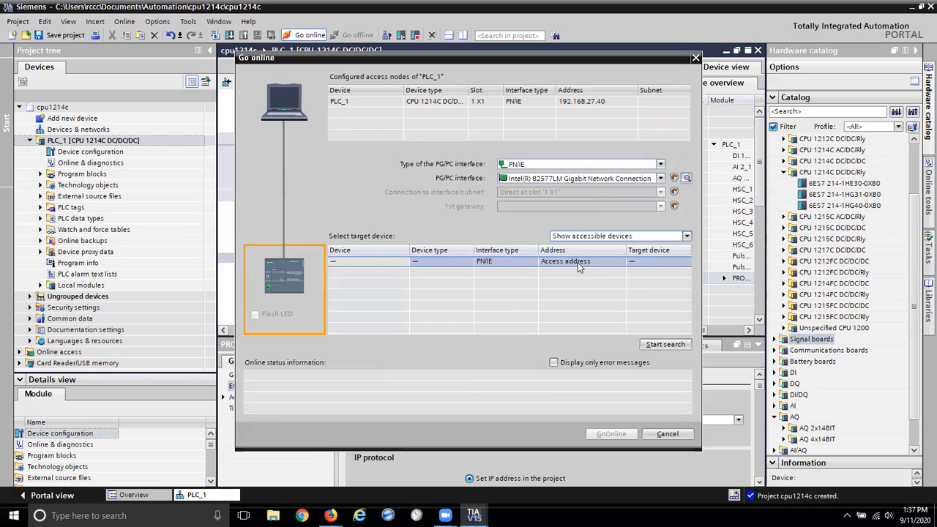
# - Search for accessible target devices and flash the LED of s71200_test_v11 briefly to identify the PLC
pyautogui.click(656, 345)
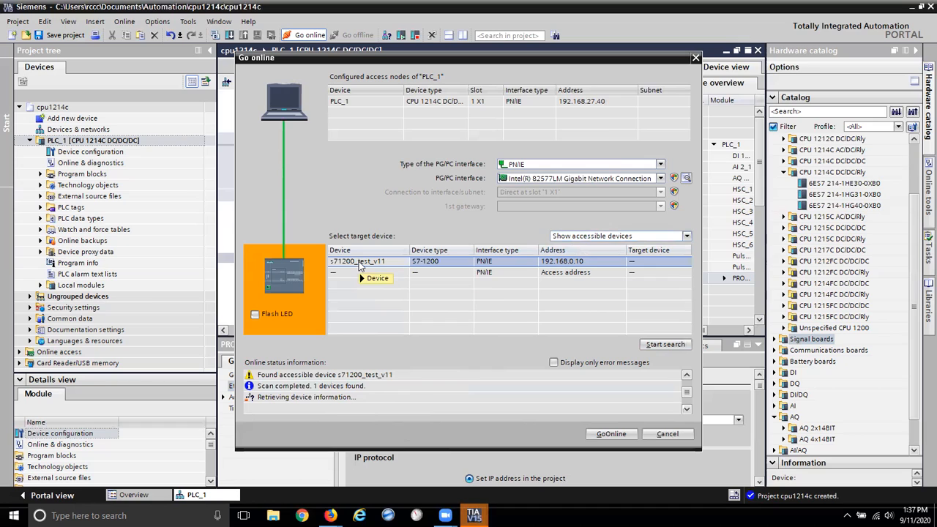
pyautogui.moveTo(359, 262)
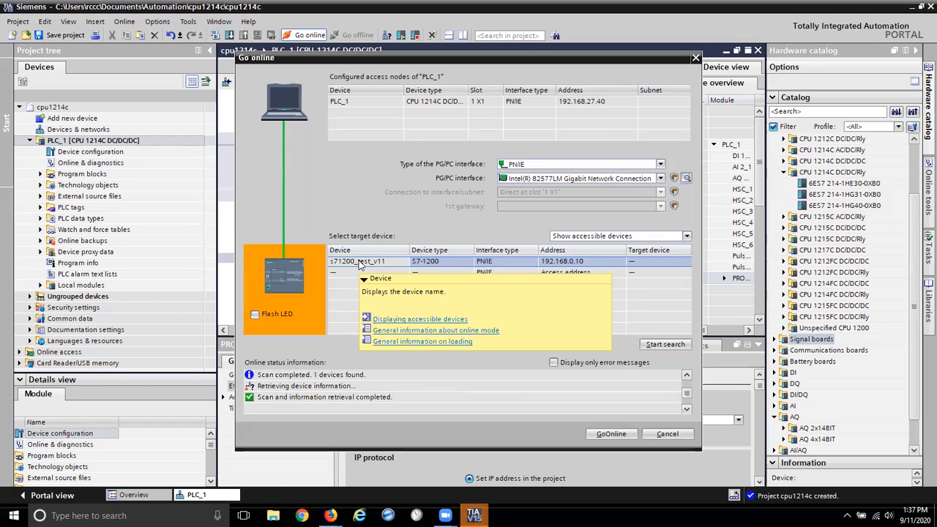
pyautogui.click(255, 315)
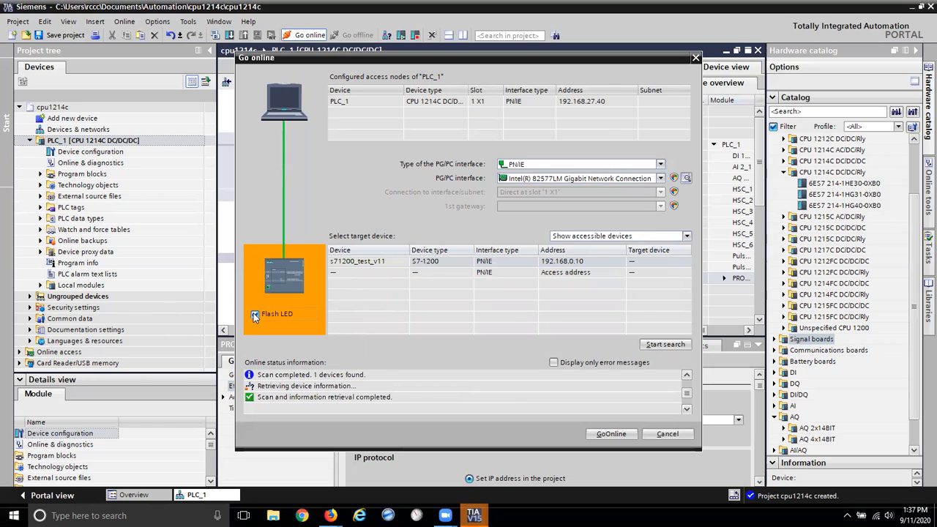
pyautogui.click(255, 315)
# - Go online with s71200_test_v11, accepting an additional IP address for the PG/PC and declining to save the interface as default
pyautogui.click(612, 435)
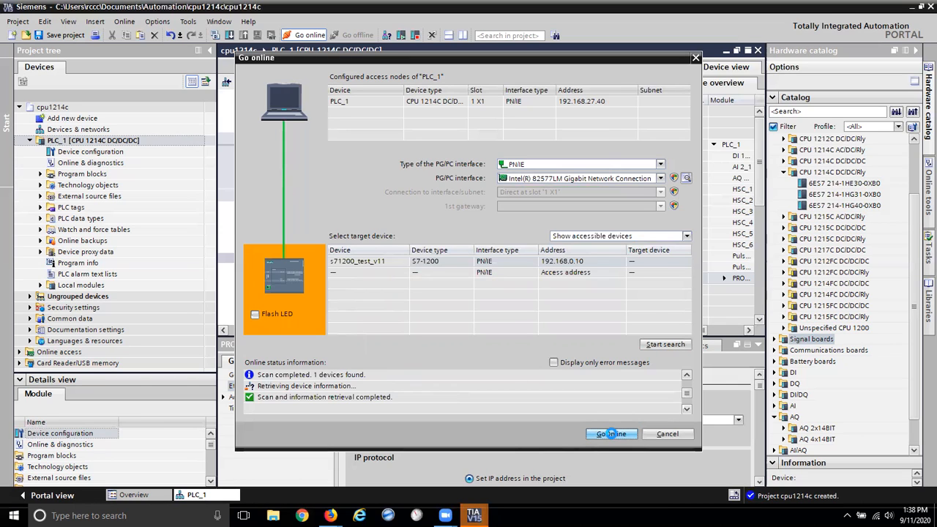
pyautogui.click(612, 434)
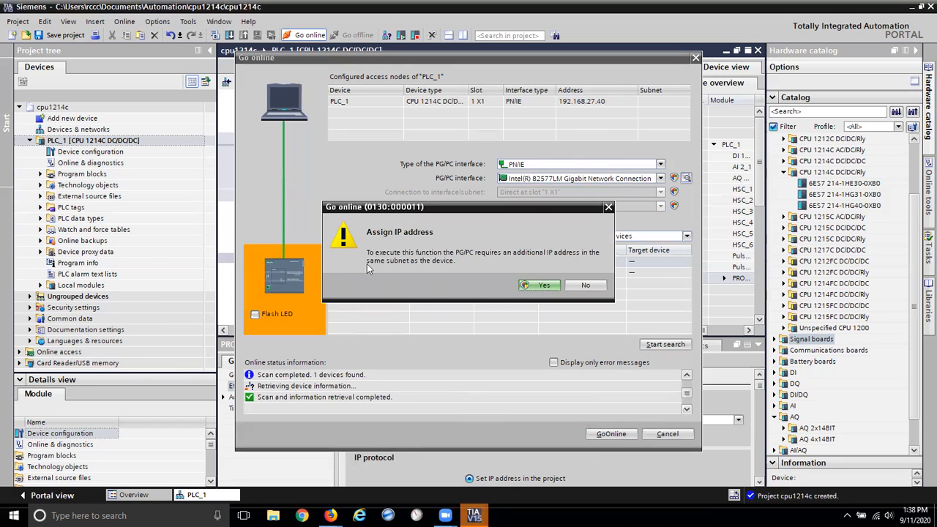
pyautogui.click(539, 286)
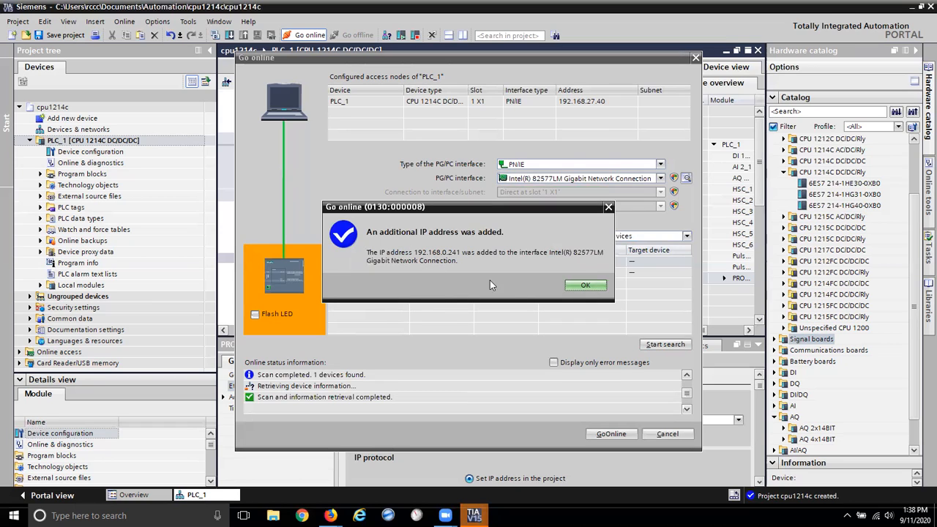
pyautogui.click(585, 285)
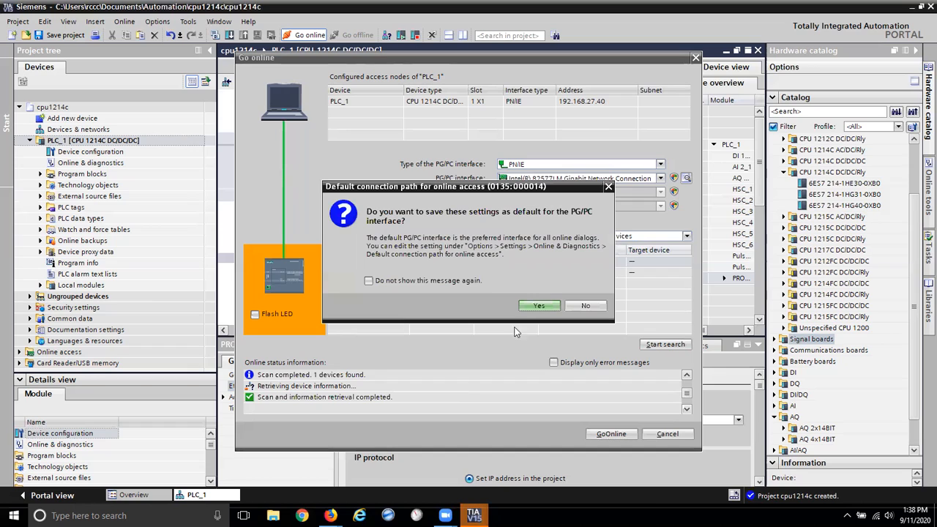
pyautogui.click(586, 307)
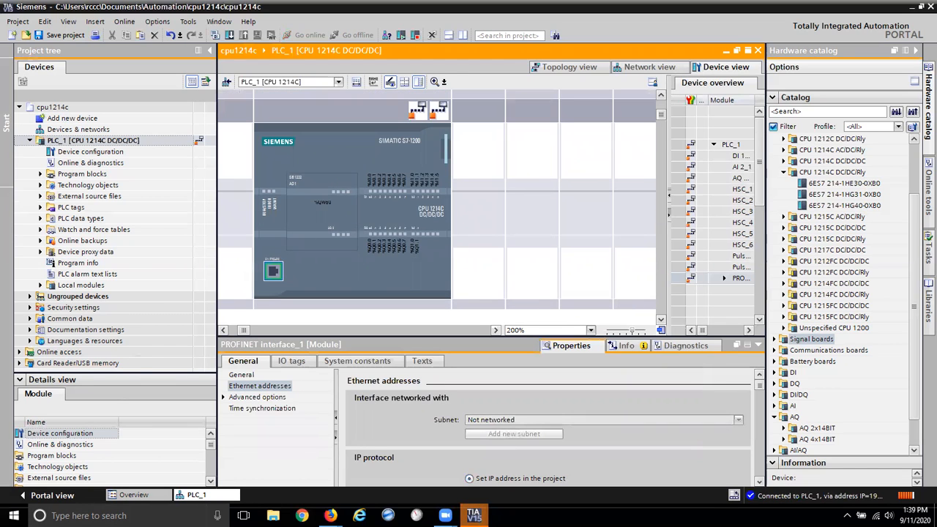
# - Switch to the Windows Control Panel and open the network adapter settings from the Network and Sharing Center
pyautogui.click(128, 516)
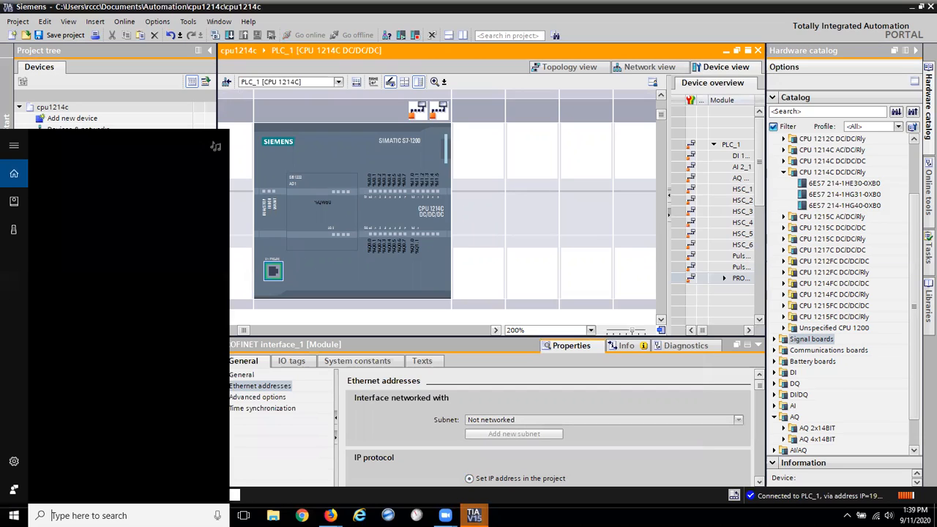
pyautogui.write('c')
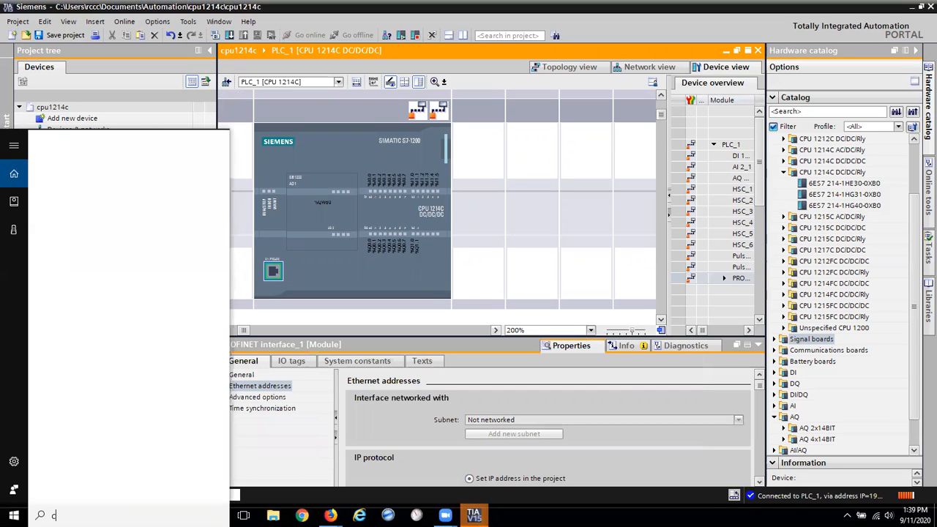
pyautogui.write('ontrol')
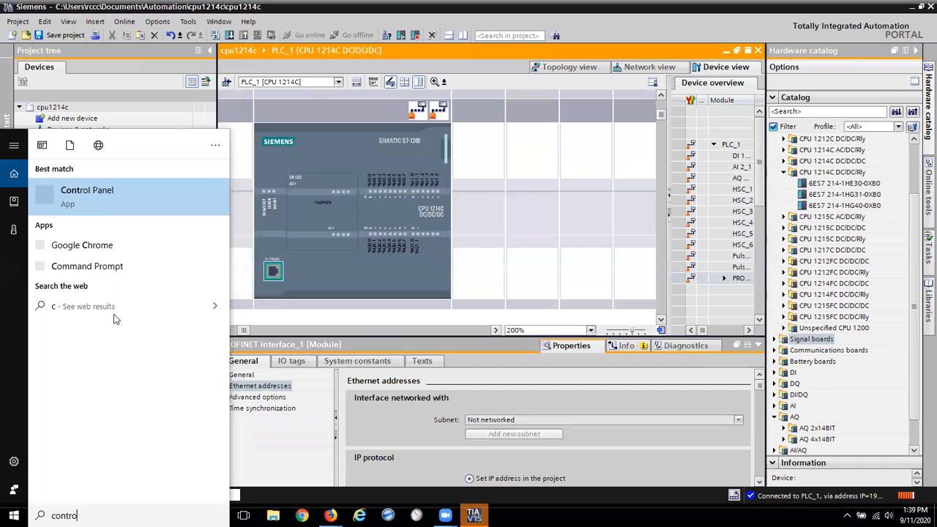
pyautogui.click(97, 190)
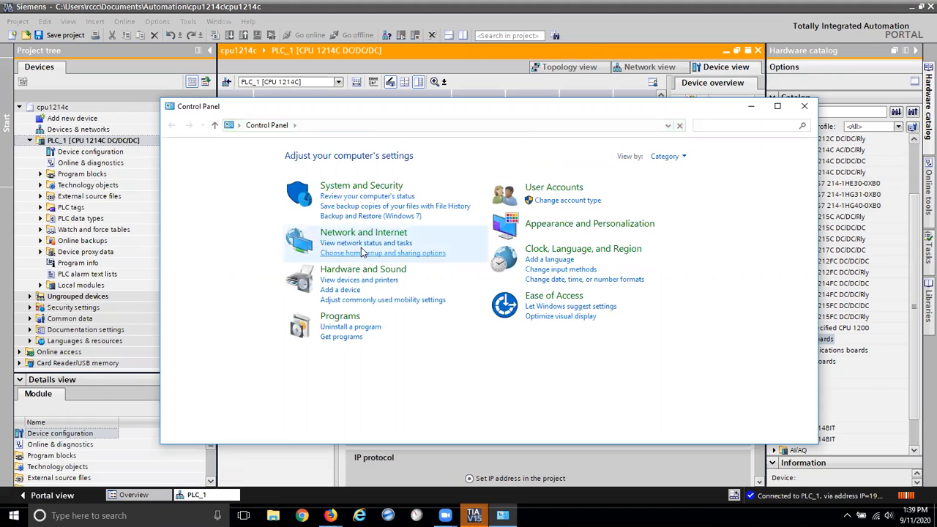
pyautogui.click(364, 234)
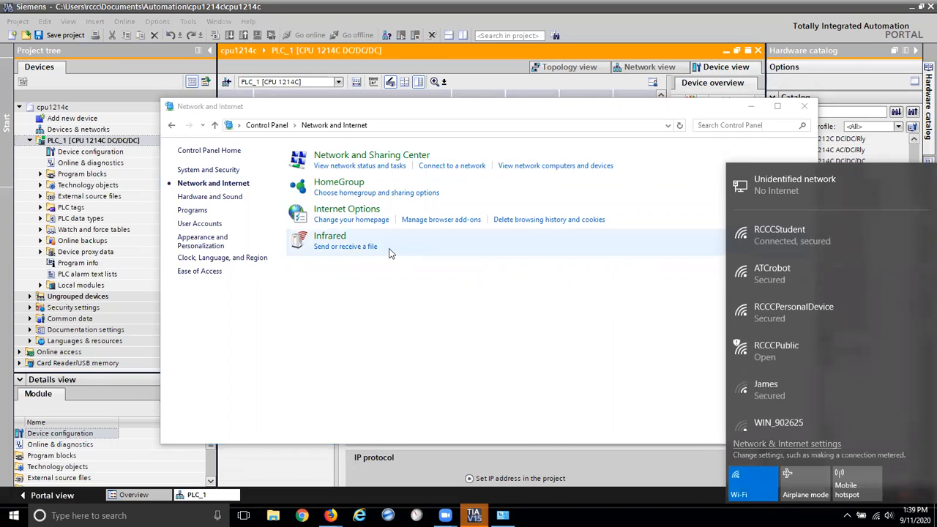
pyautogui.click(664, 315)
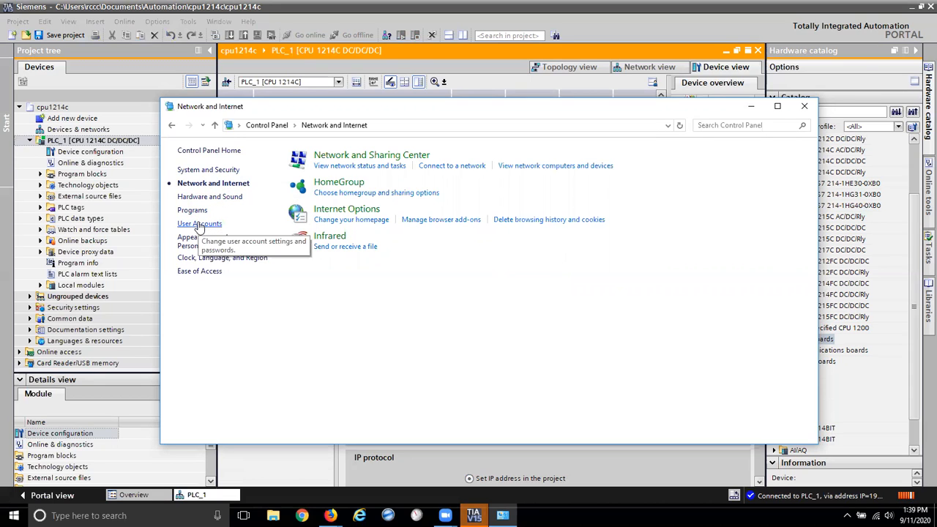
pyautogui.click(342, 157)
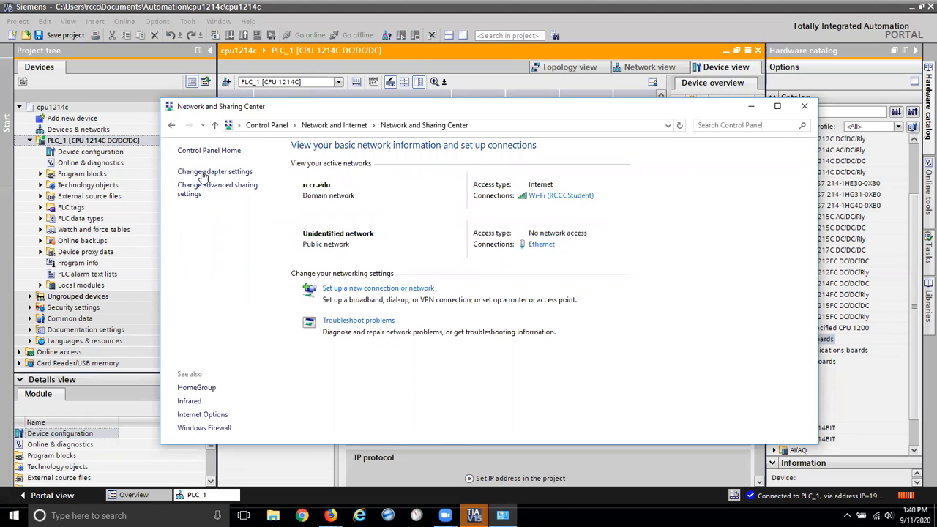
pyautogui.click(204, 172)
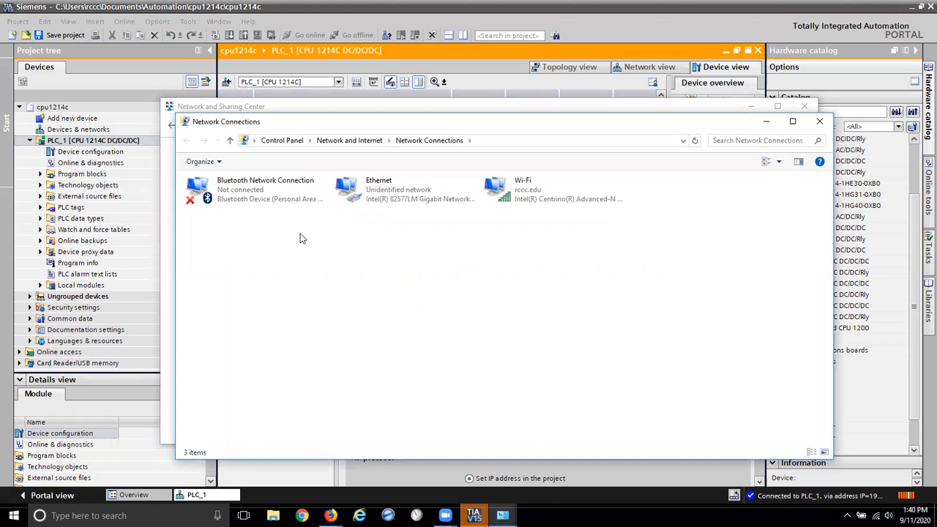
# - Review the Internet Protocol Version 4 (TCP/IPv4) properties of the Ethernet adapter and return to TIA Portal
pyautogui.click(396, 198)
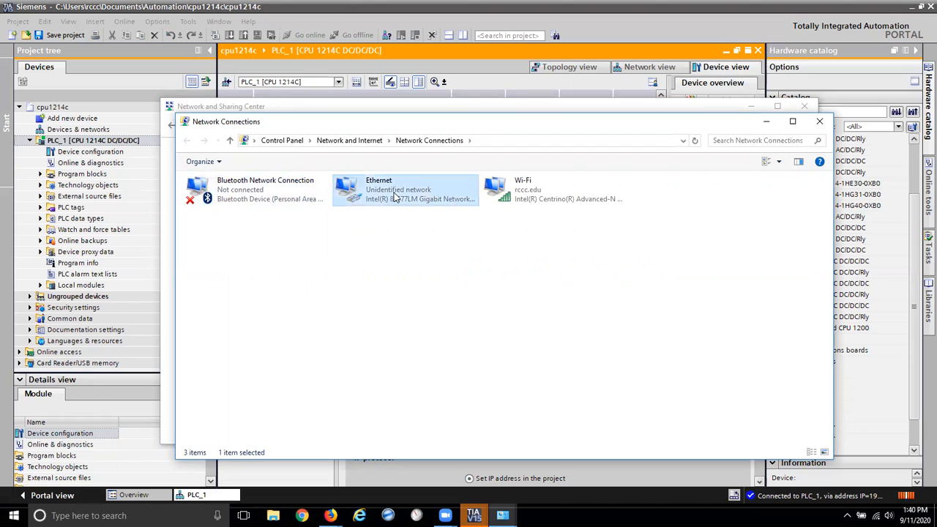
pyautogui.doubleClick(395, 198)
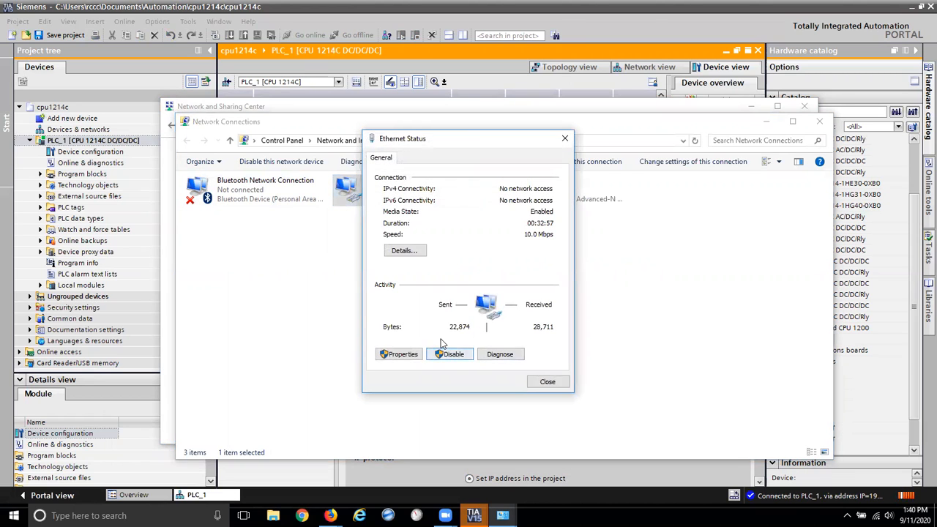
pyautogui.click(399, 356)
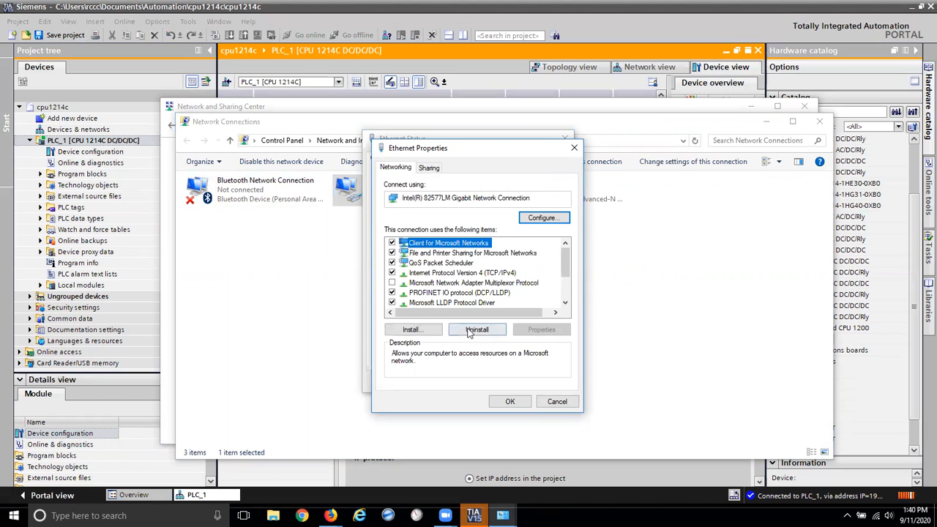
pyautogui.click(459, 273)
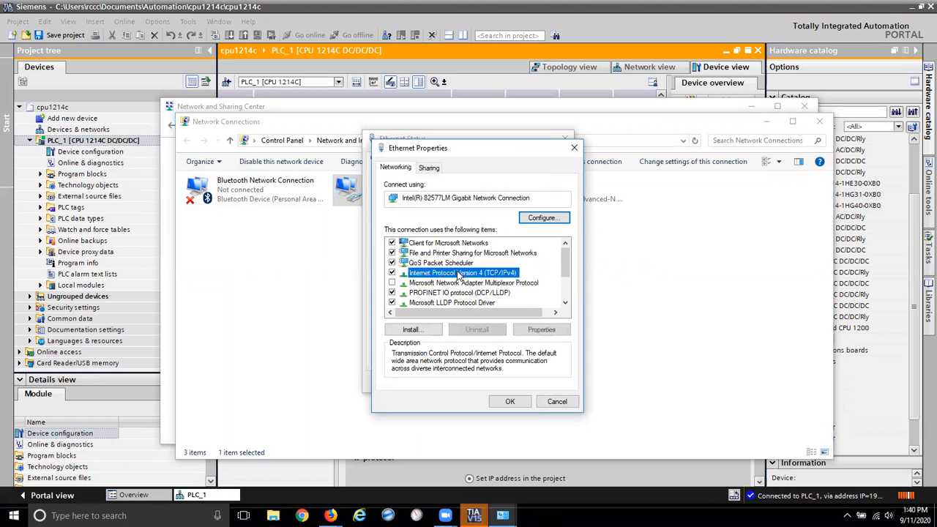
pyautogui.click(542, 329)
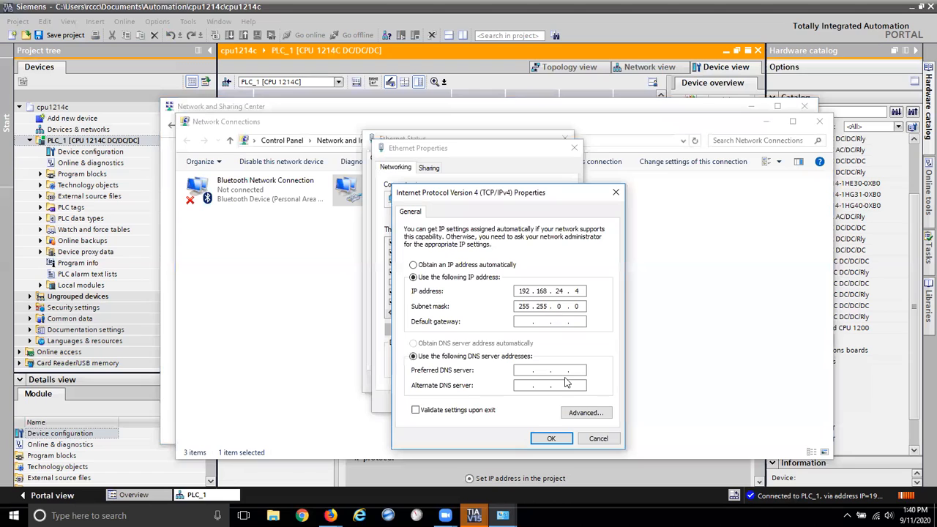
pyautogui.click(552, 439)
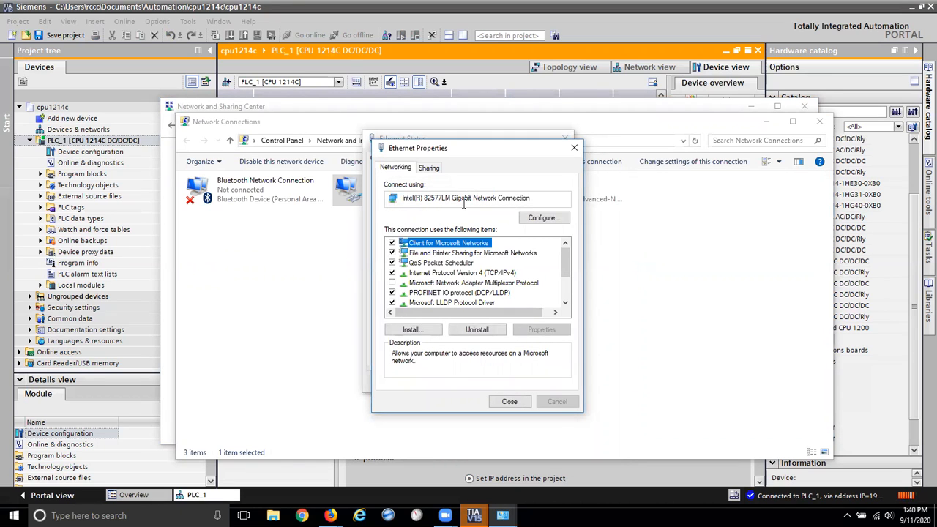
pyautogui.moveTo(455, 207)
pyautogui.click(514, 401)
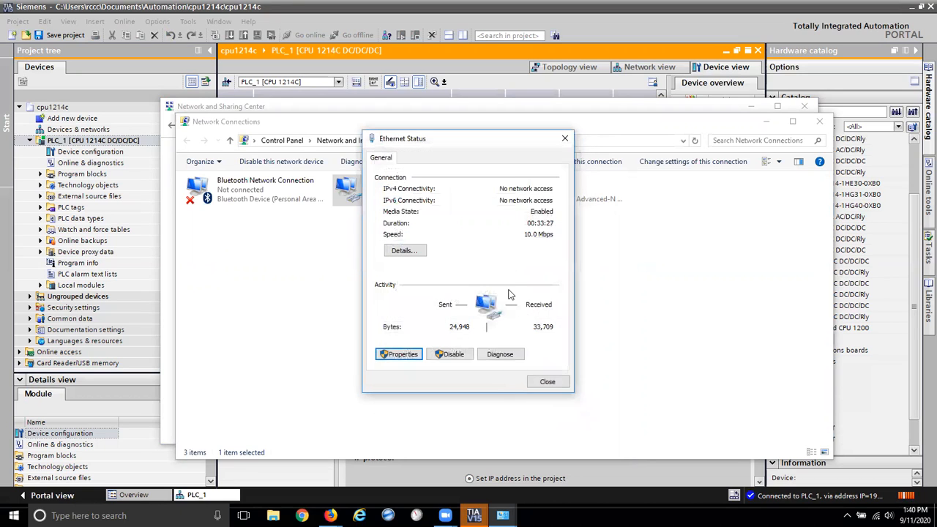
pyautogui.click(547, 381)
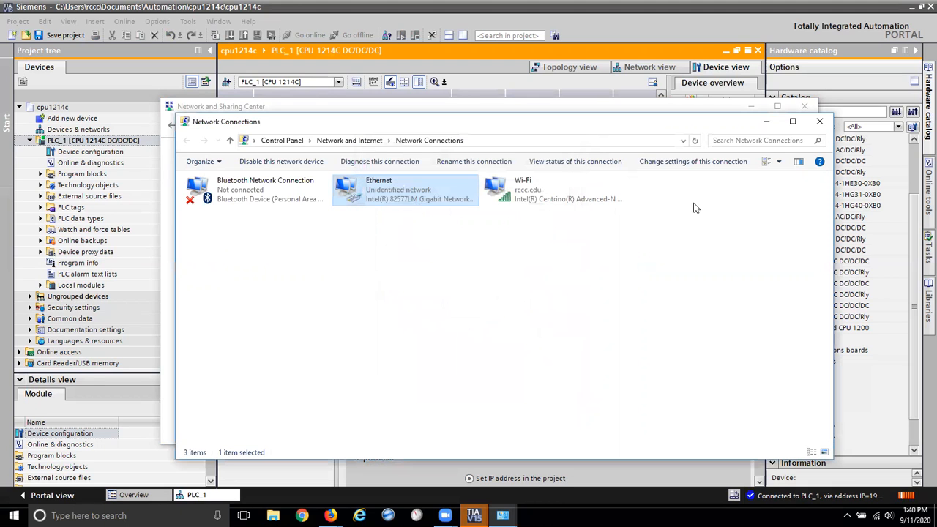
pyautogui.click(820, 121)
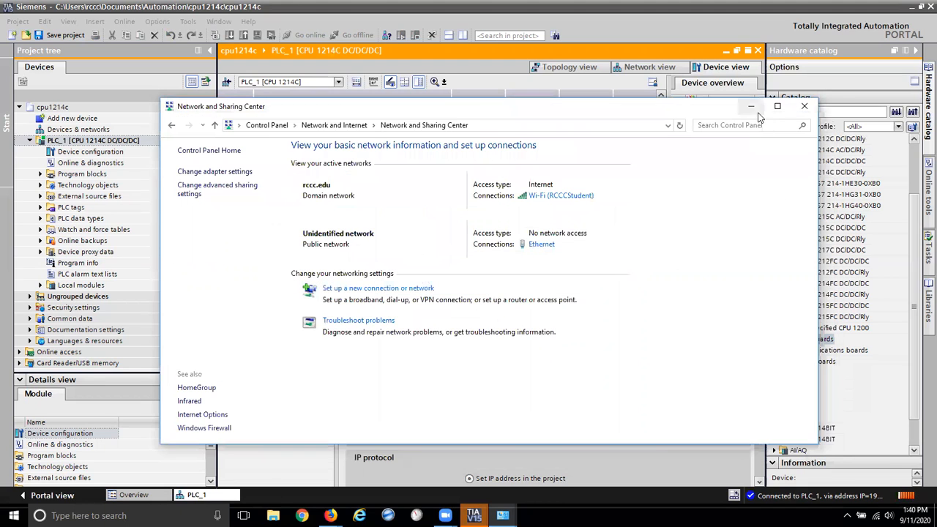
pyautogui.click(751, 107)
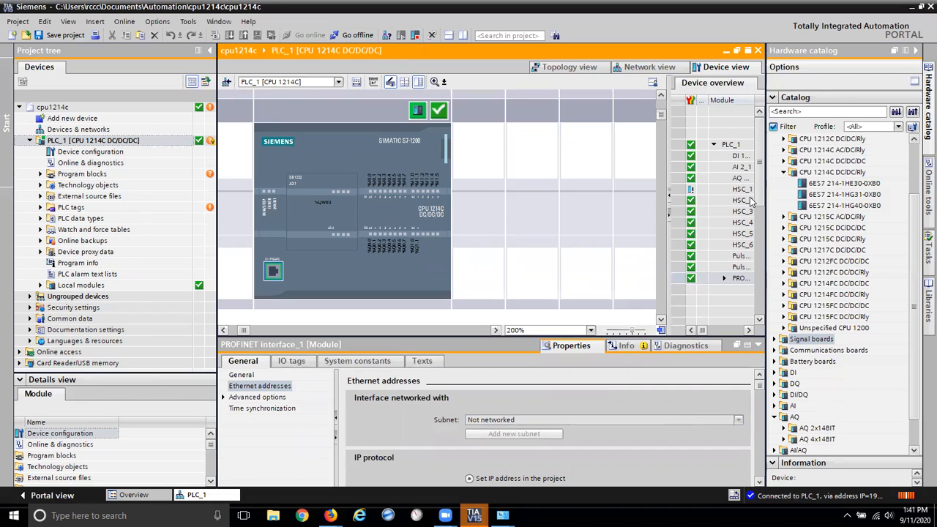
pyautogui.scroll(-3, 759, 483)
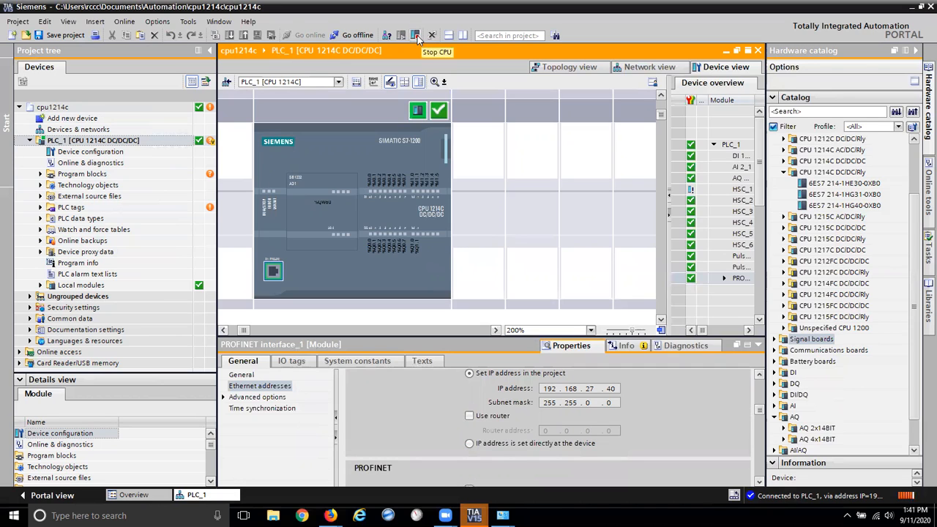
pyautogui.click(157, 25)
pyautogui.click(129, 25)
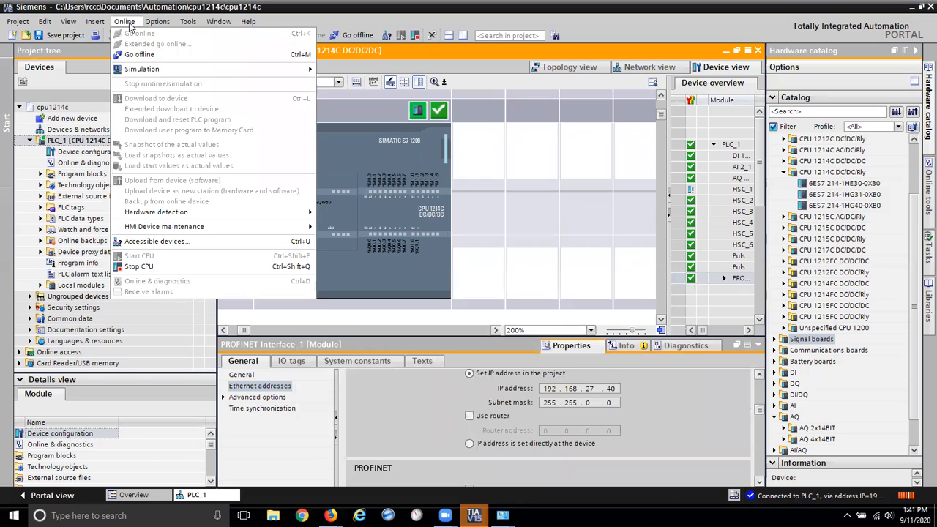
pyautogui.moveTo(184, 25)
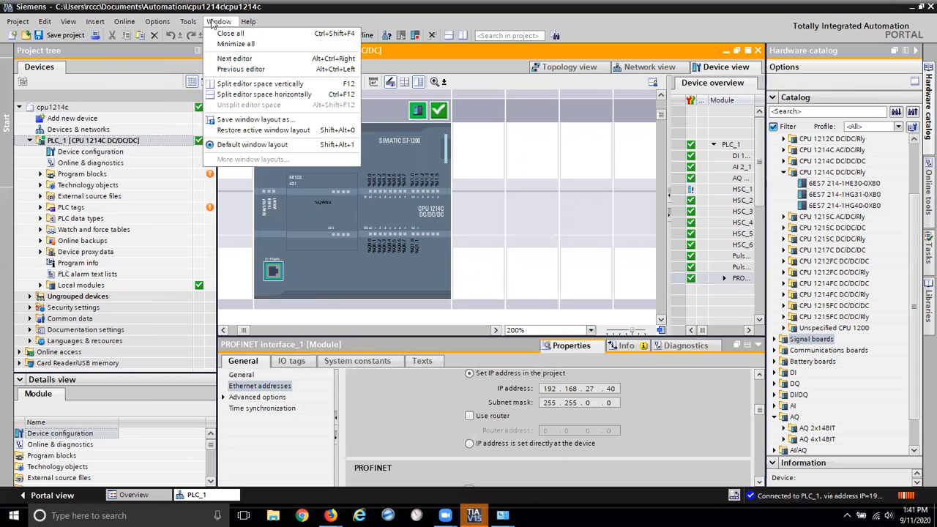
pyautogui.click(212, 24)
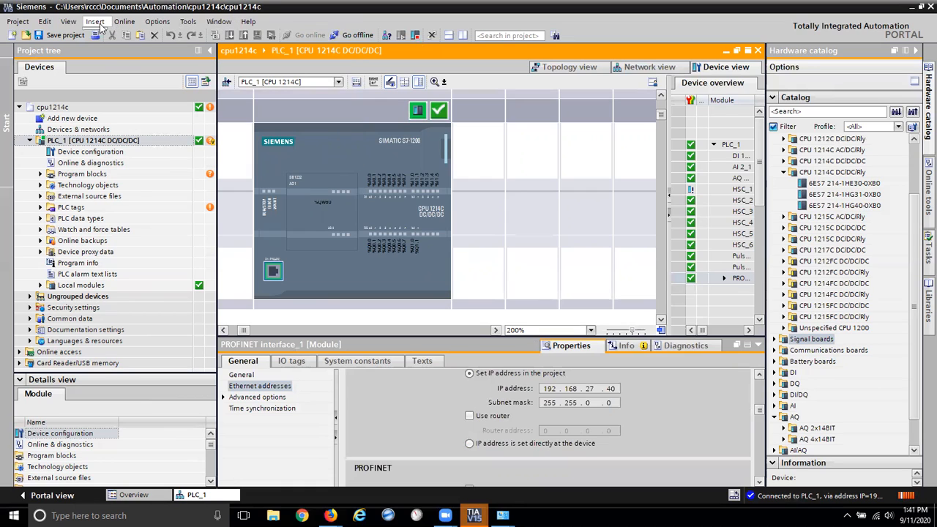
pyautogui.click(113, 24)
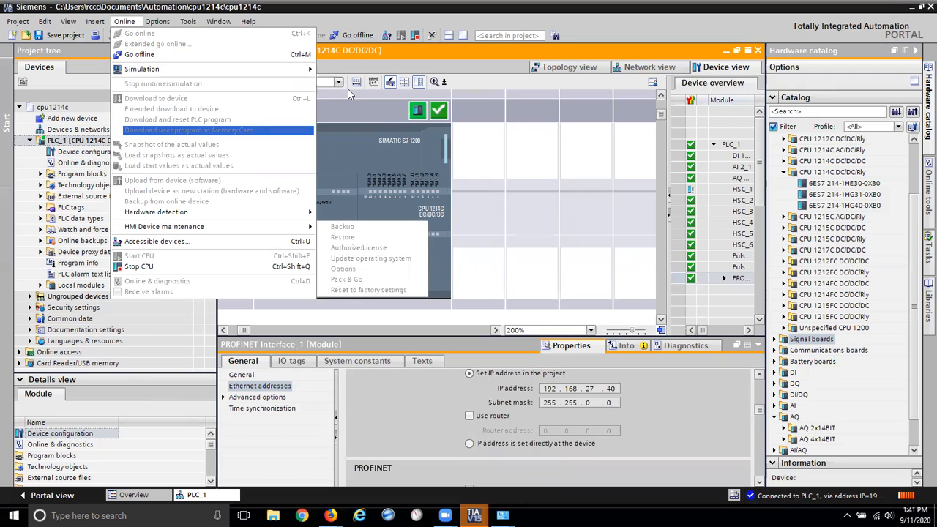
pyautogui.click(383, 39)
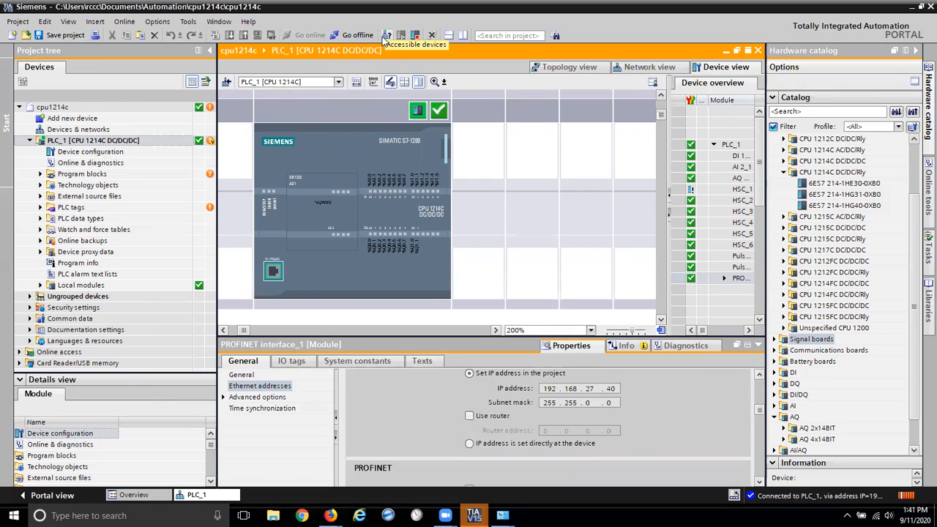
# - Search for accessible devices over PN/IE using the Intel(R) 82577LM Gigabit Network Connection, examine the found node's address, and close the search
pyautogui.click(385, 36)
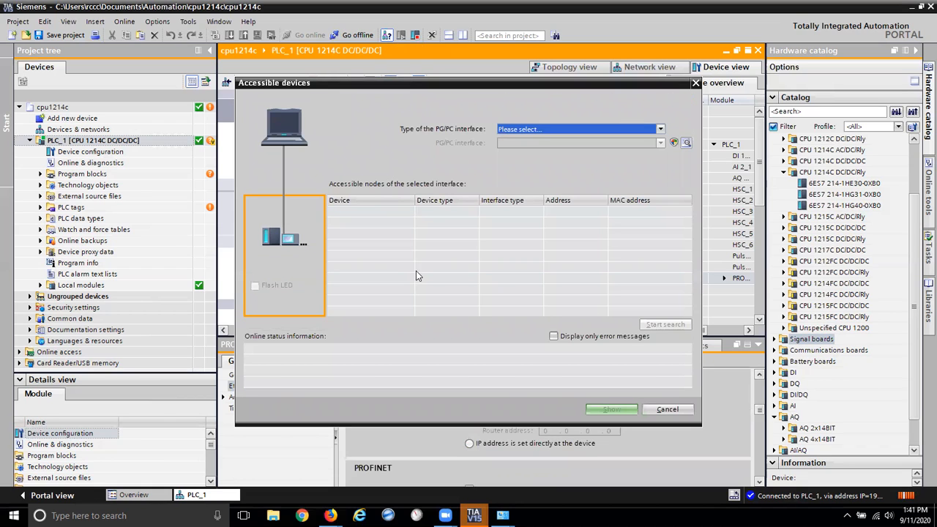
pyautogui.click(661, 130)
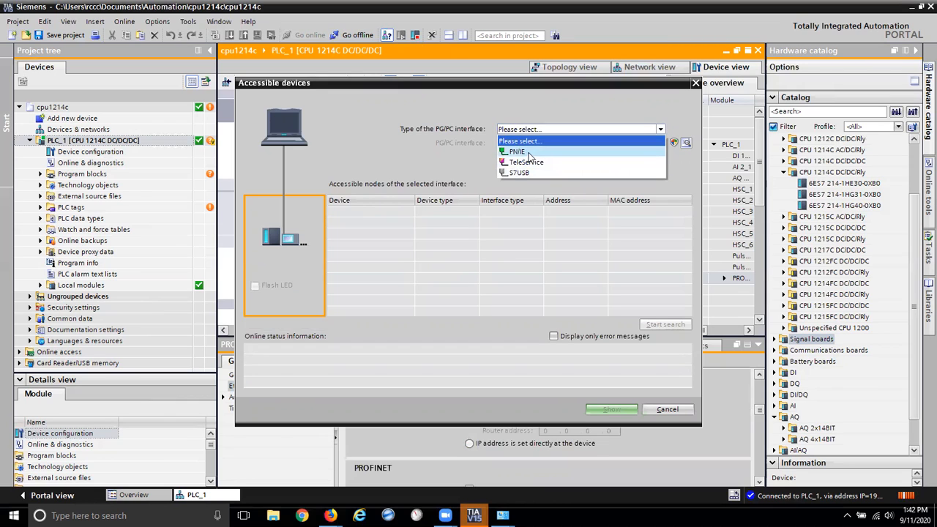
pyautogui.click(529, 152)
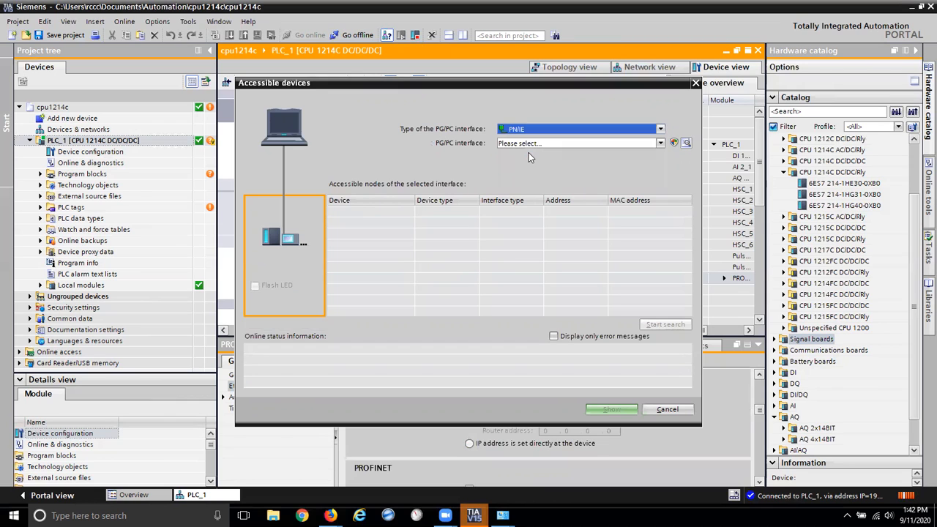
pyautogui.click(661, 145)
pyautogui.click(608, 167)
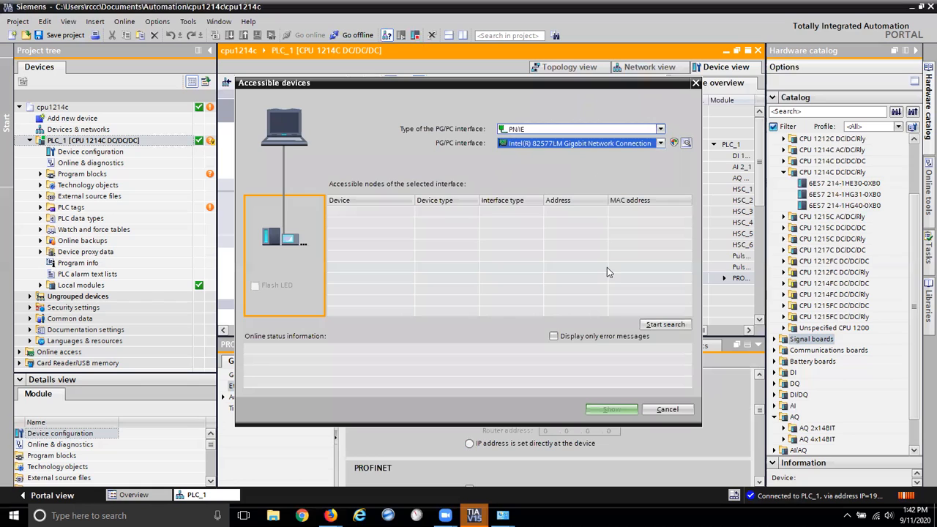
pyautogui.click(664, 326)
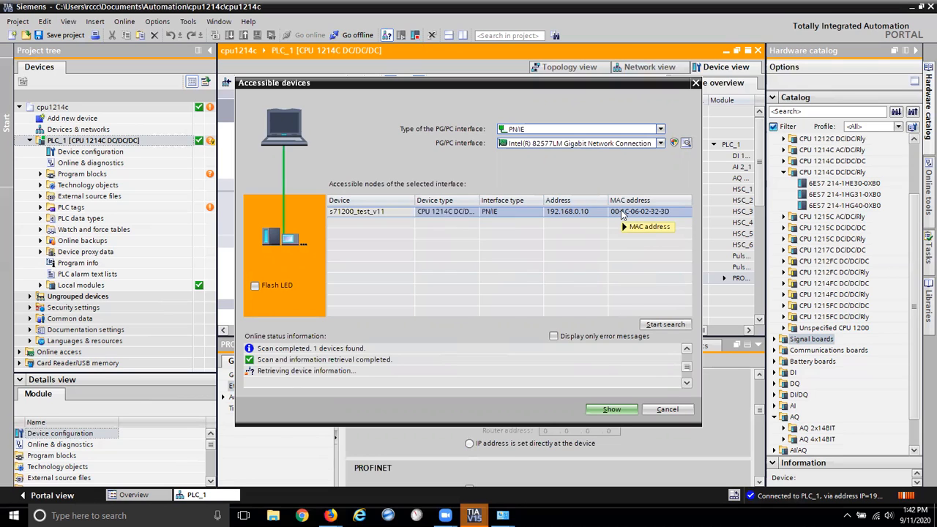
pyautogui.moveTo(621, 209)
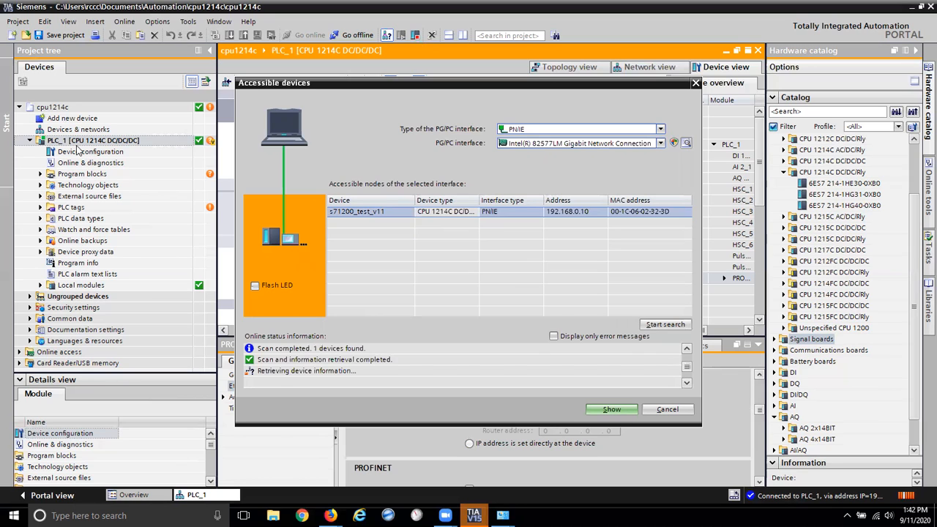
pyautogui.click(55, 36)
pyautogui.click(674, 411)
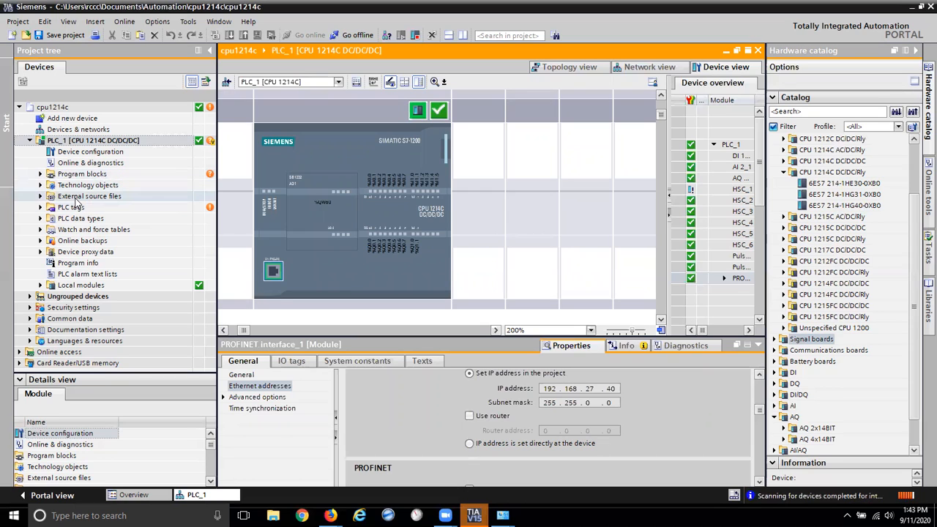
# - Open the Main [OB1] program block of PLC_1
pyautogui.click(41, 175)
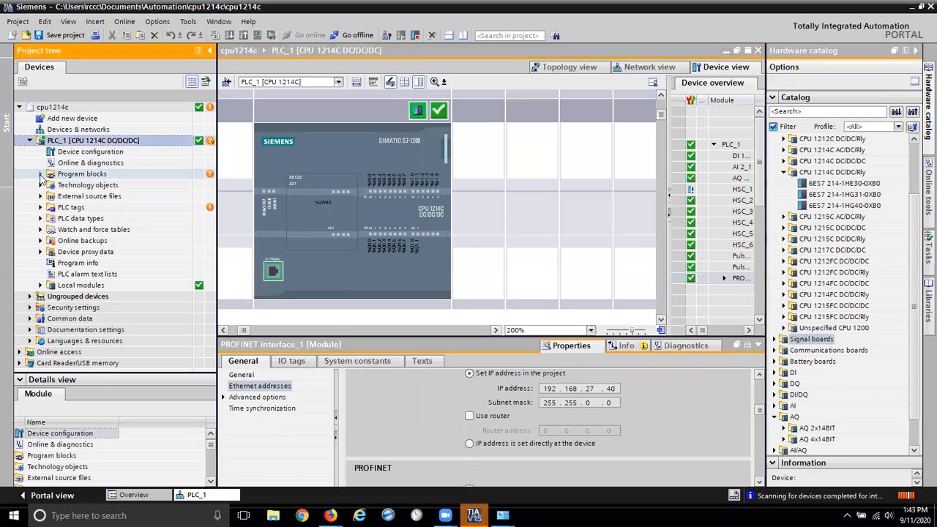
pyautogui.click(41, 174)
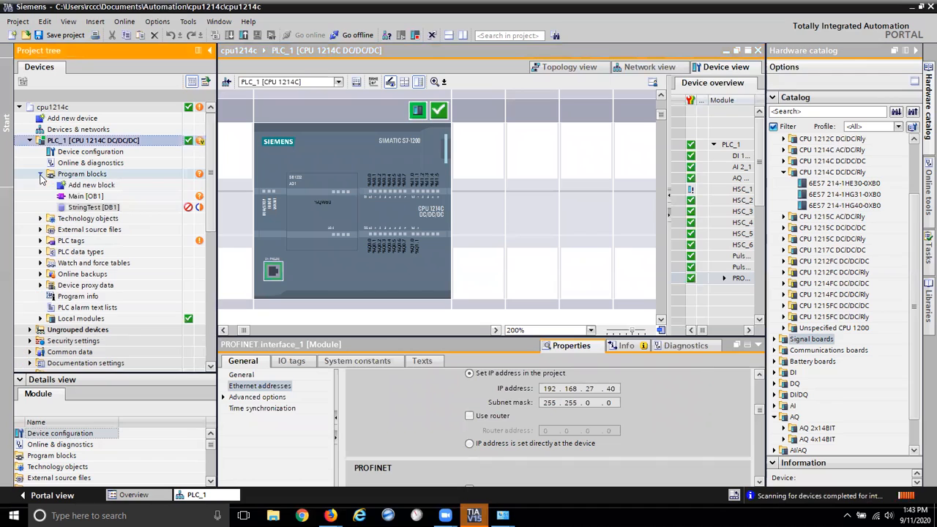
pyautogui.doubleClick(93, 197)
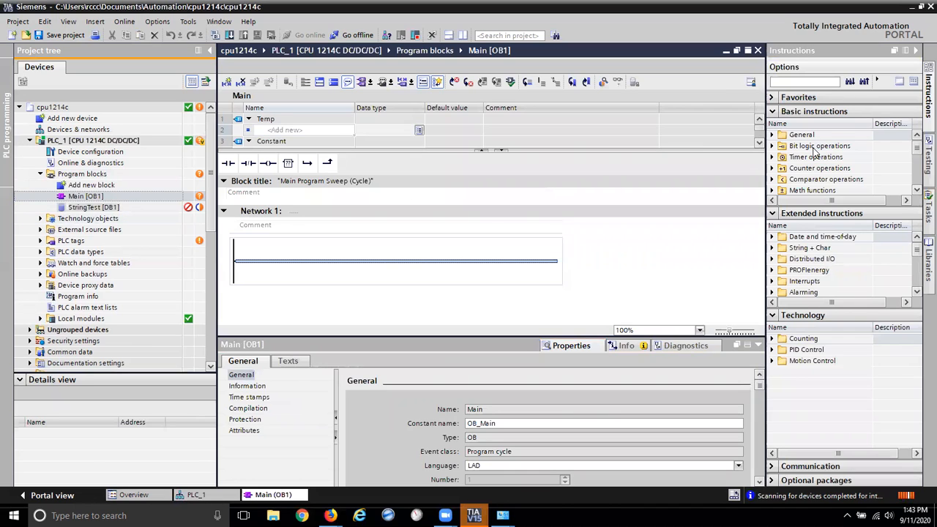
# - Insert an assignment coil from the bit logic operations into Network 1 and open its operand for editing
pyautogui.click(772, 147)
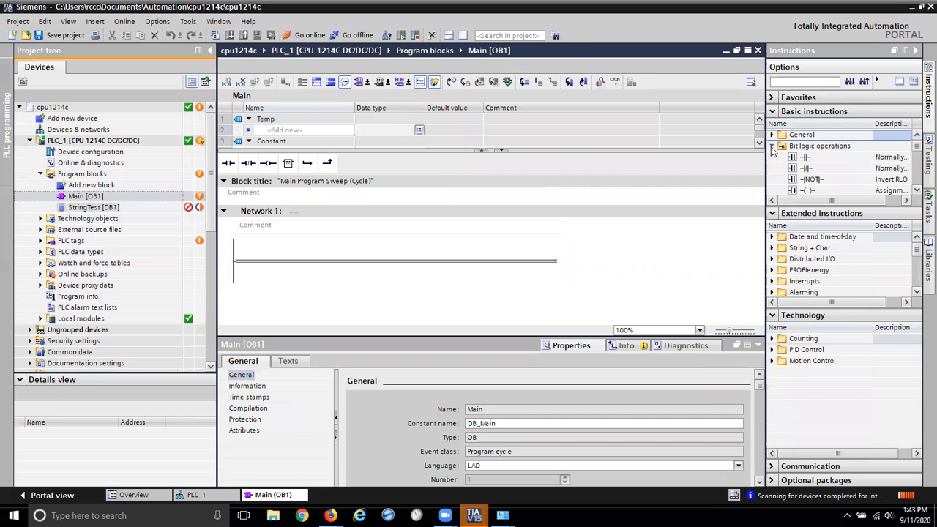
pyautogui.click(917, 190)
pyautogui.click(917, 191)
pyautogui.click(917, 190)
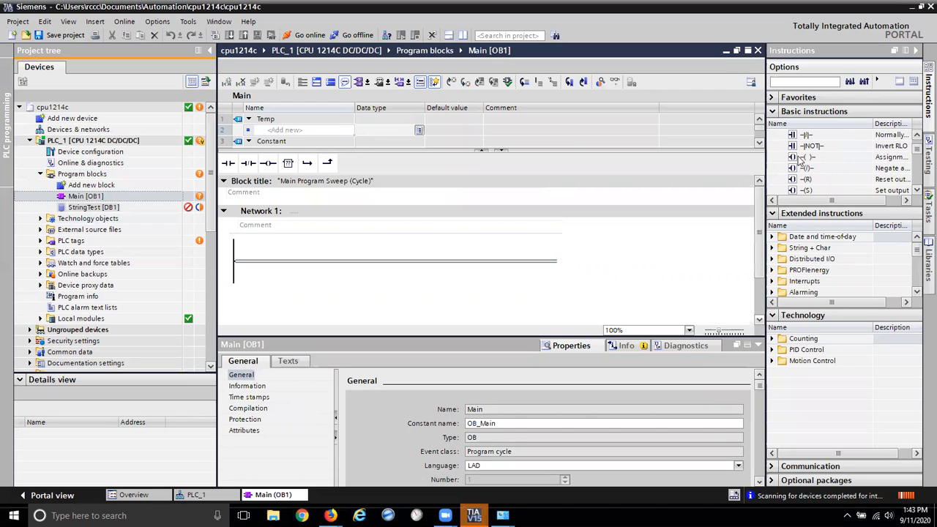
pyautogui.doubleClick(804, 158)
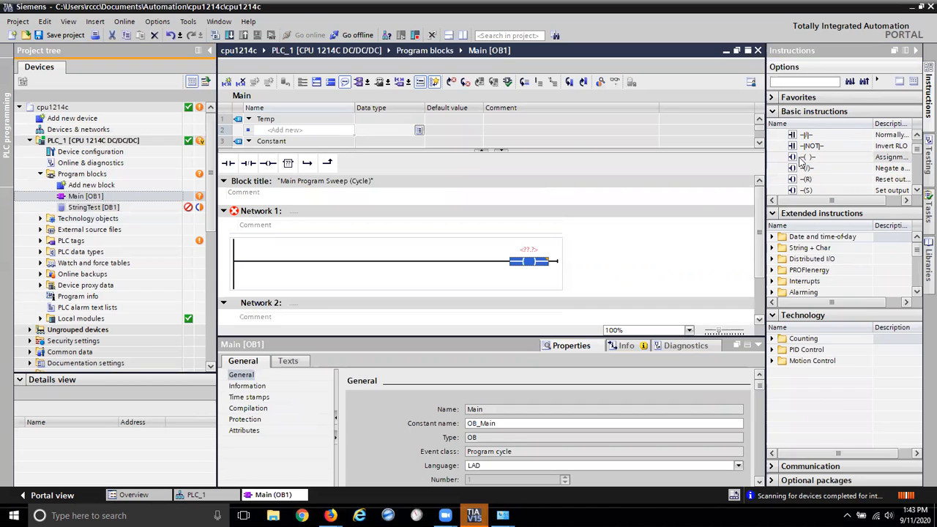
pyautogui.click(532, 253)
pyautogui.click(538, 253)
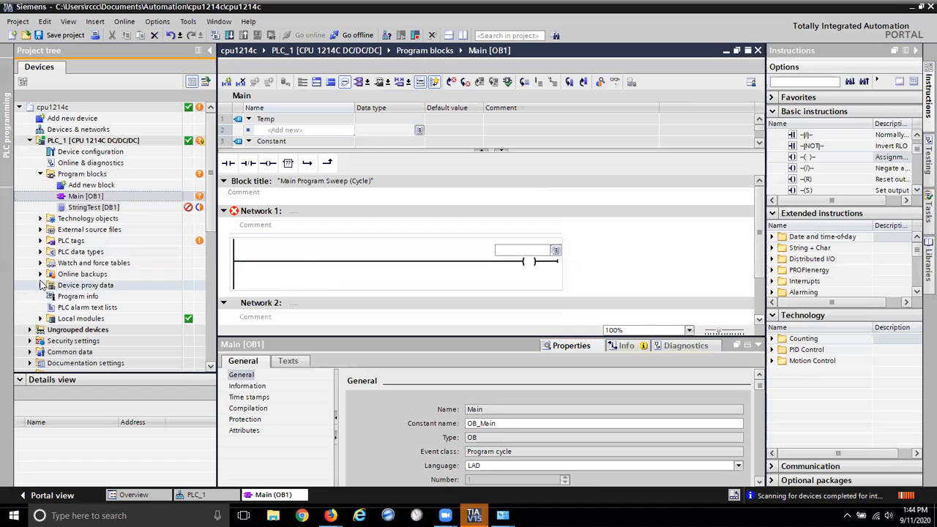
# - Open the table showing all PLC tags of PLC_1
pyautogui.click(71, 244)
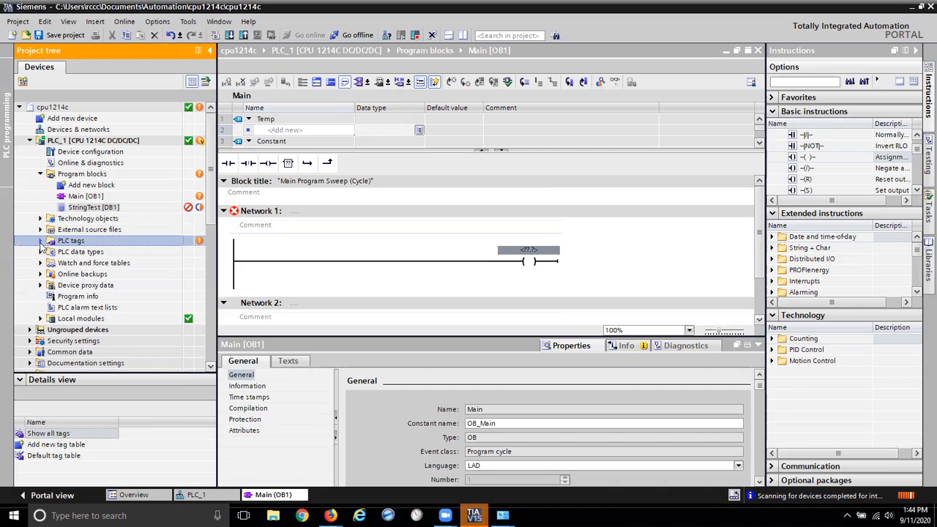
pyautogui.click(40, 242)
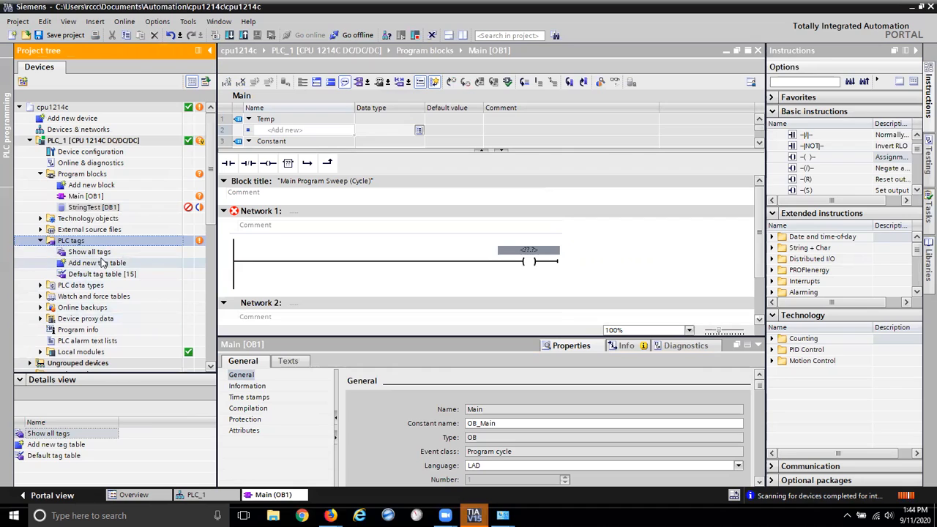
pyautogui.click(94, 252)
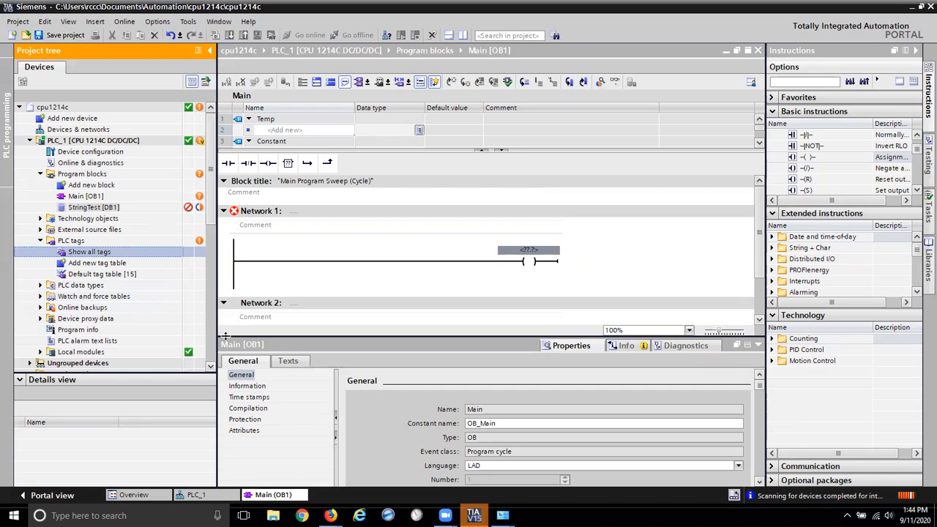
pyautogui.doubleClick(106, 252)
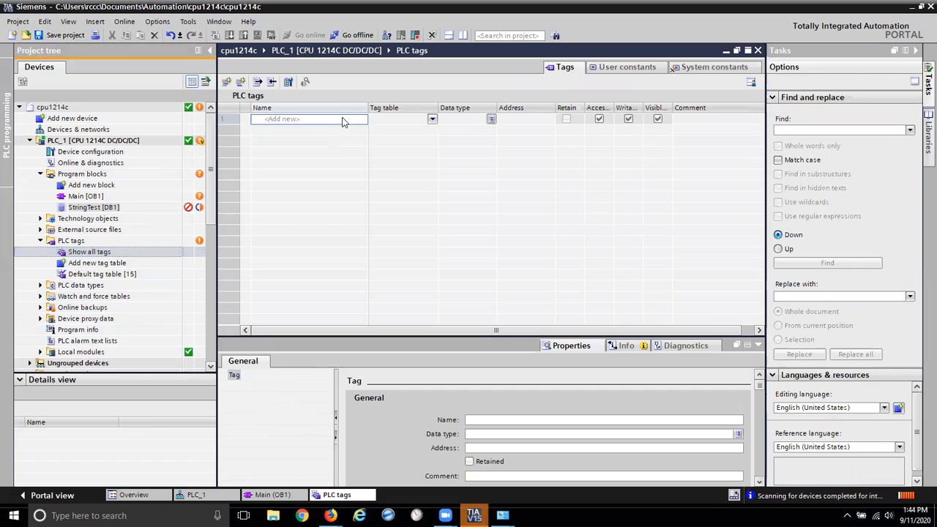
# - Add a PLC tag named "out" to the Default tag table
pyautogui.click(344, 117)
pyautogui.write('out')
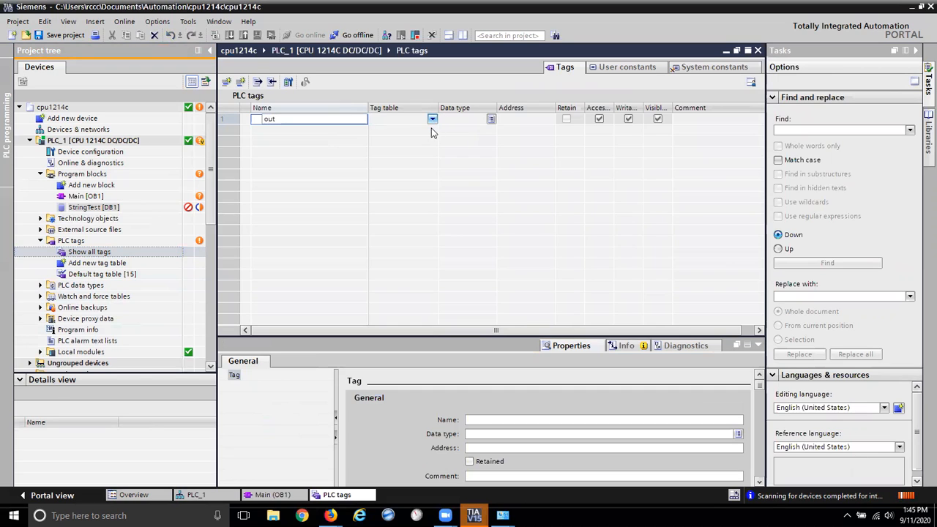
pyautogui.click(433, 124)
pyautogui.click(432, 123)
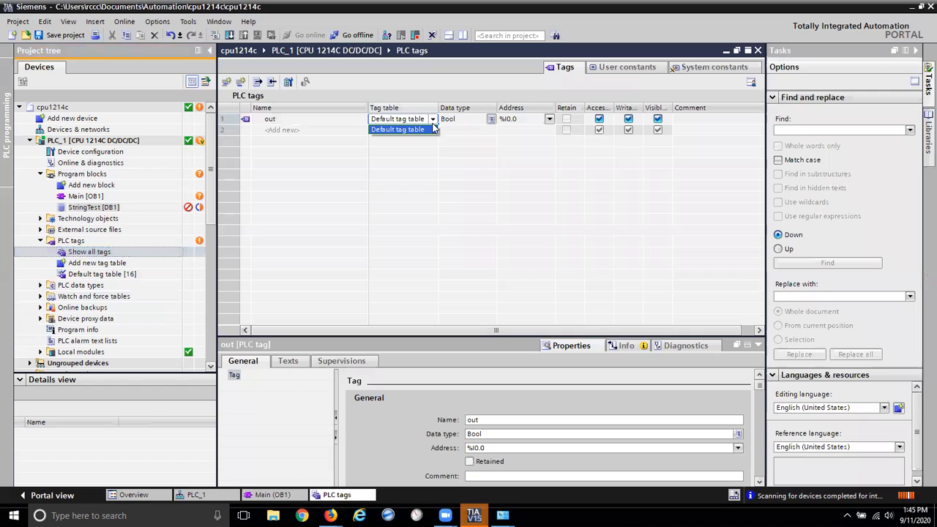
pyautogui.click(422, 128)
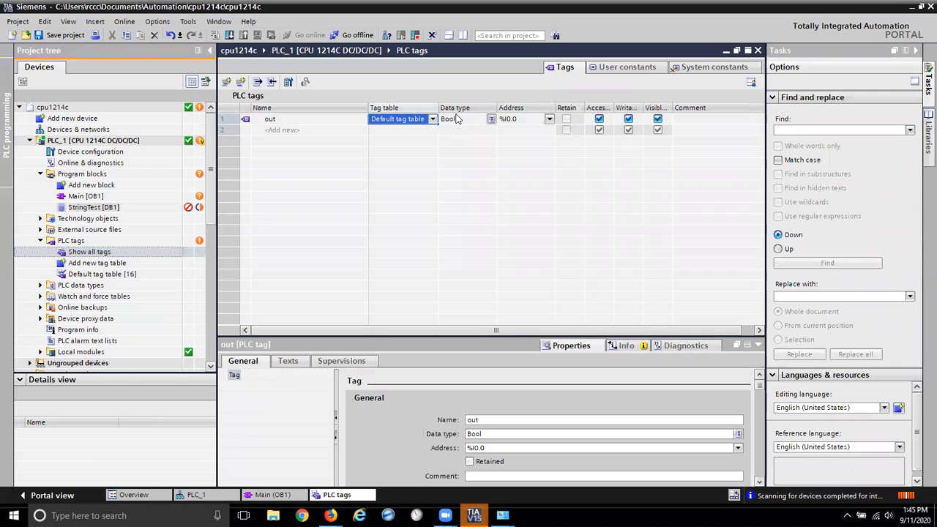
# - Set the out tag's address to %Q0.0 by choosing operand identifier Q
pyautogui.click(549, 121)
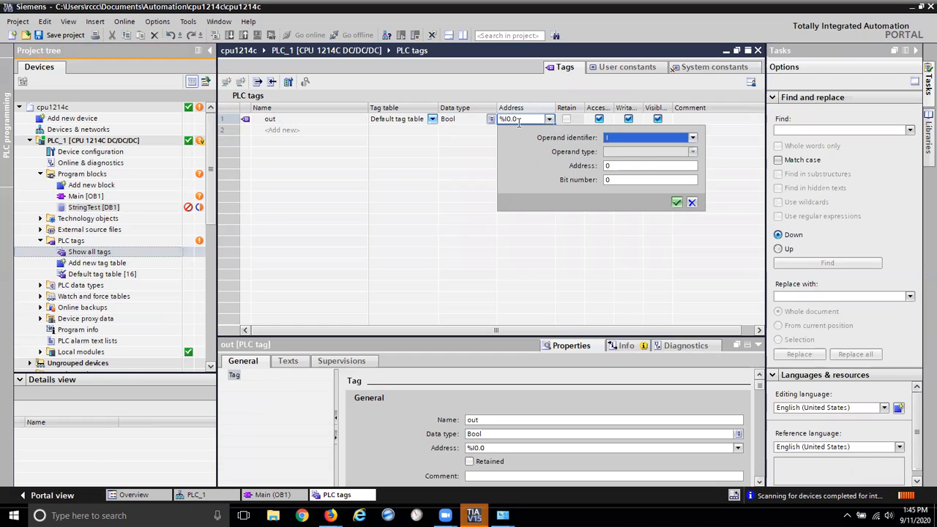
pyautogui.click(694, 139)
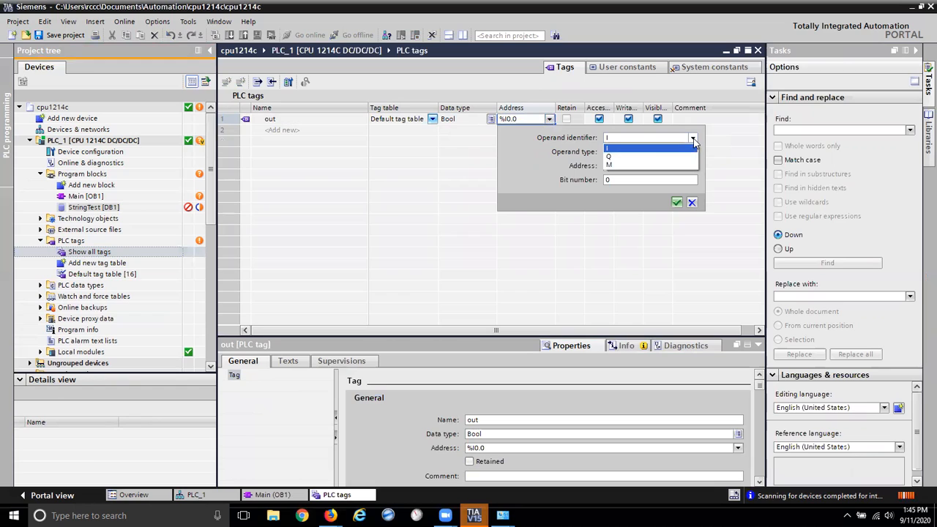
pyautogui.click(624, 158)
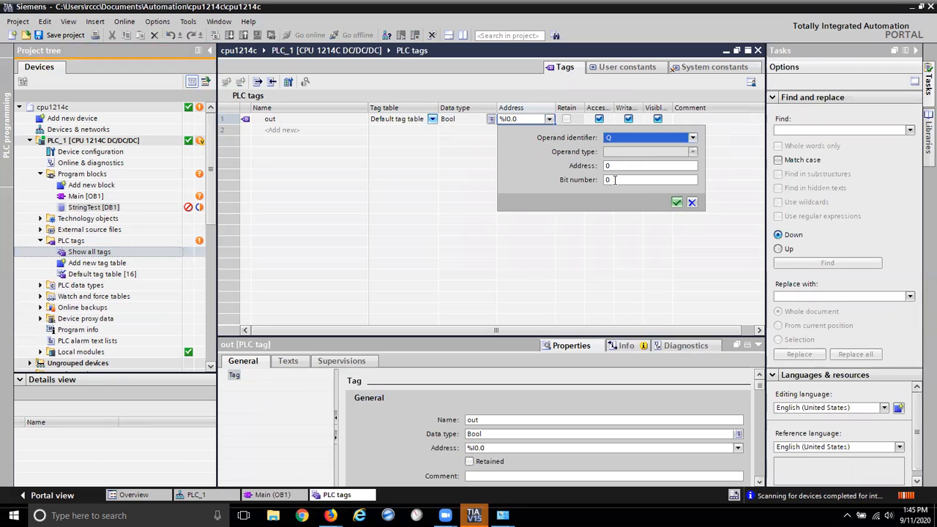
pyautogui.click(677, 205)
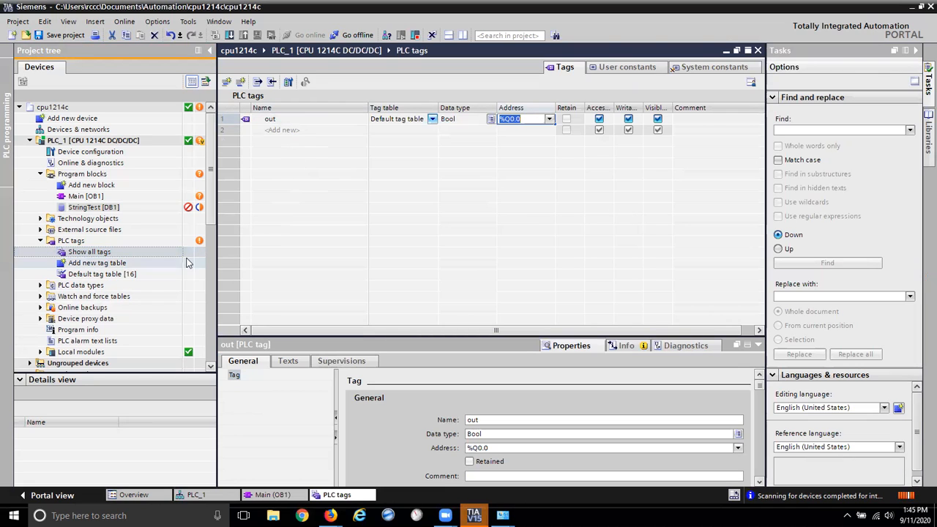
# - Assign the "out" tag to the coil in Network 1 of Main [OB1] and save the project
pyautogui.doubleClick(118, 196)
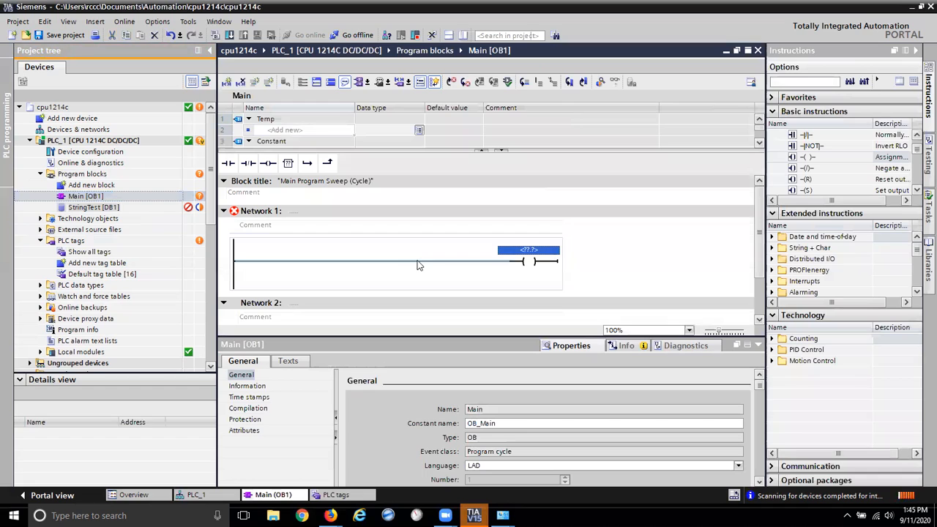
pyautogui.click(529, 251)
pyautogui.write('ou')
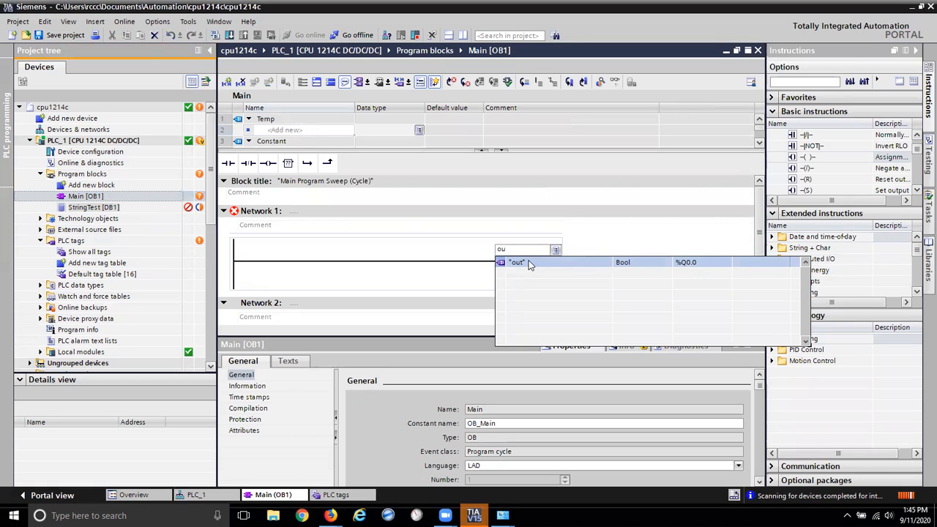
pyautogui.click(530, 265)
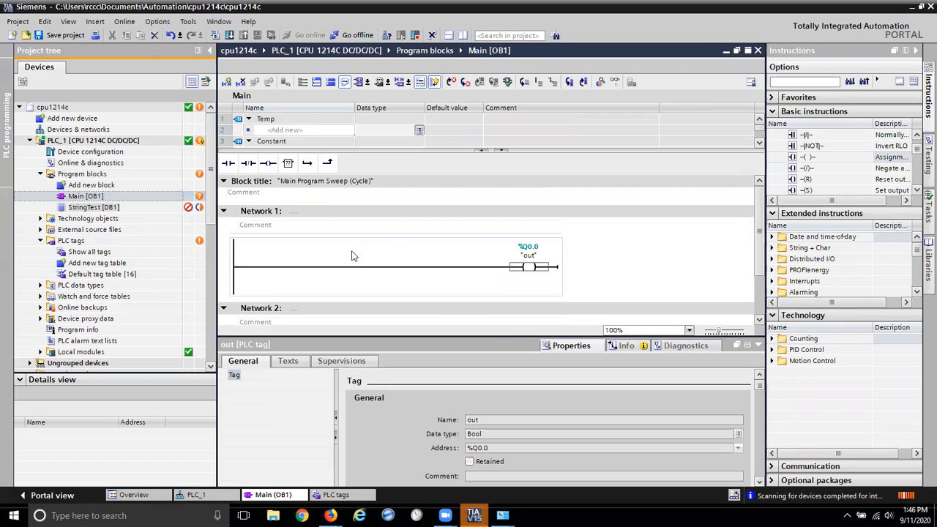
pyautogui.click(53, 37)
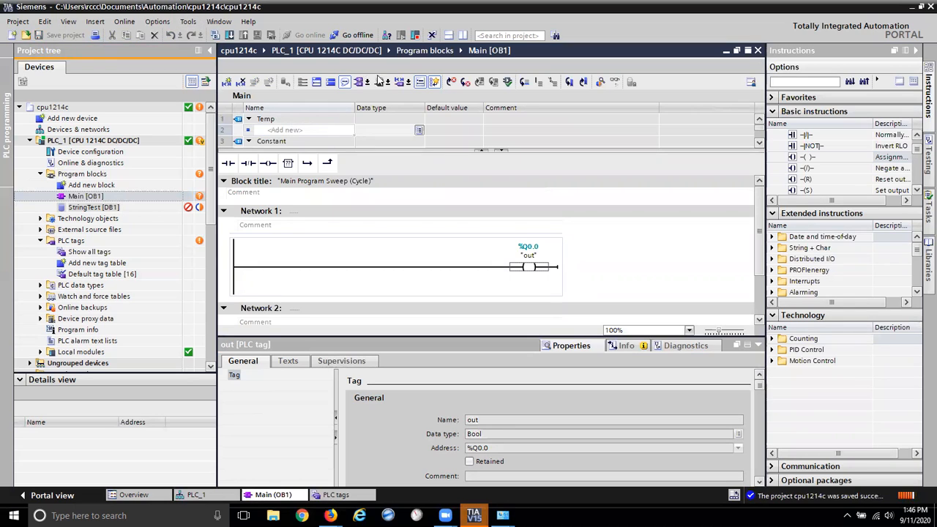
# - Try to download the program to PLC_1, refreshing the load preview before cancelling it
pyautogui.click(230, 36)
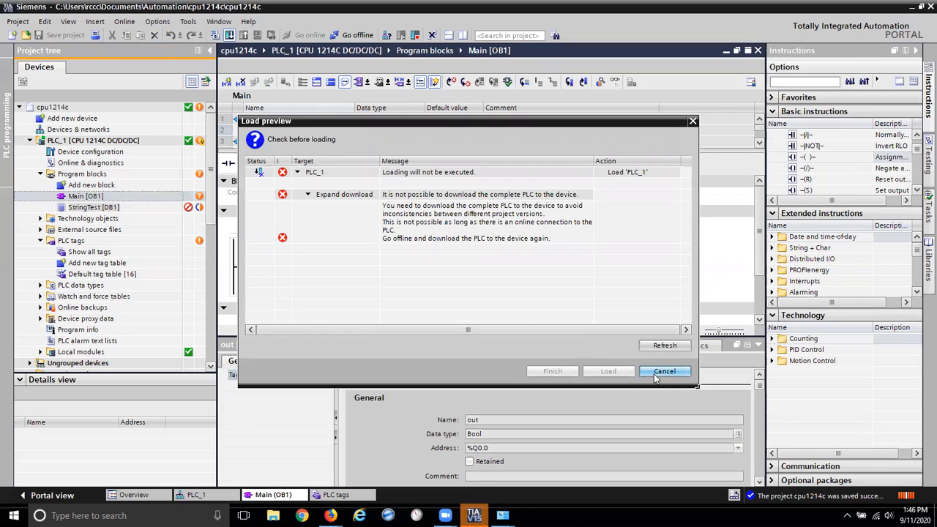
pyautogui.click(659, 348)
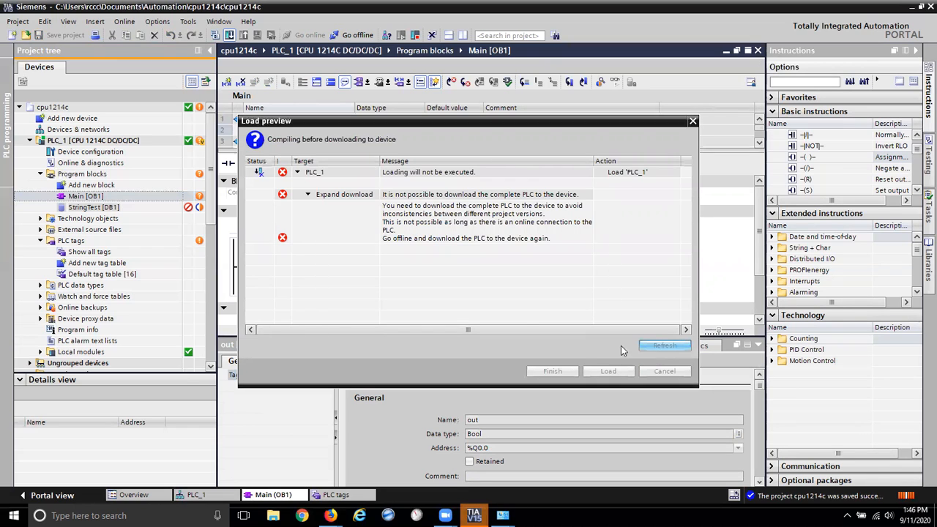
pyautogui.click(662, 372)
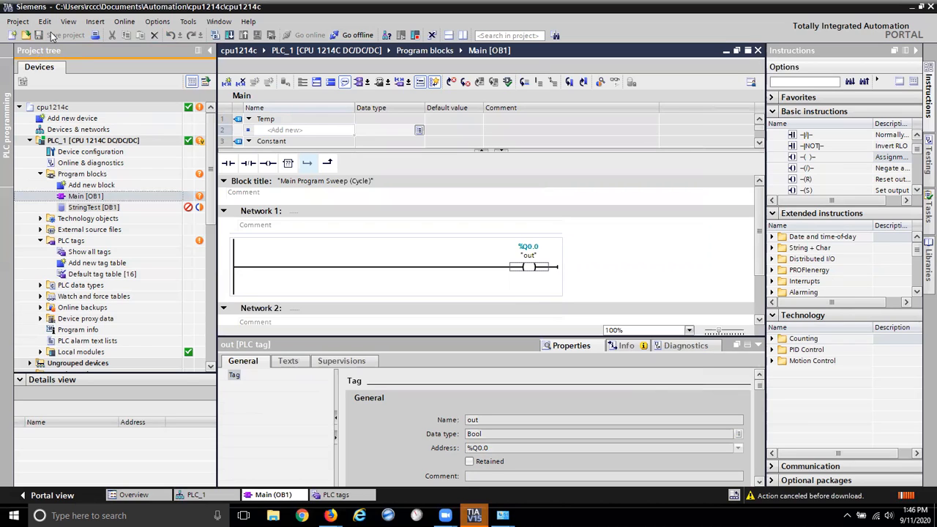
pyautogui.click(188, 22)
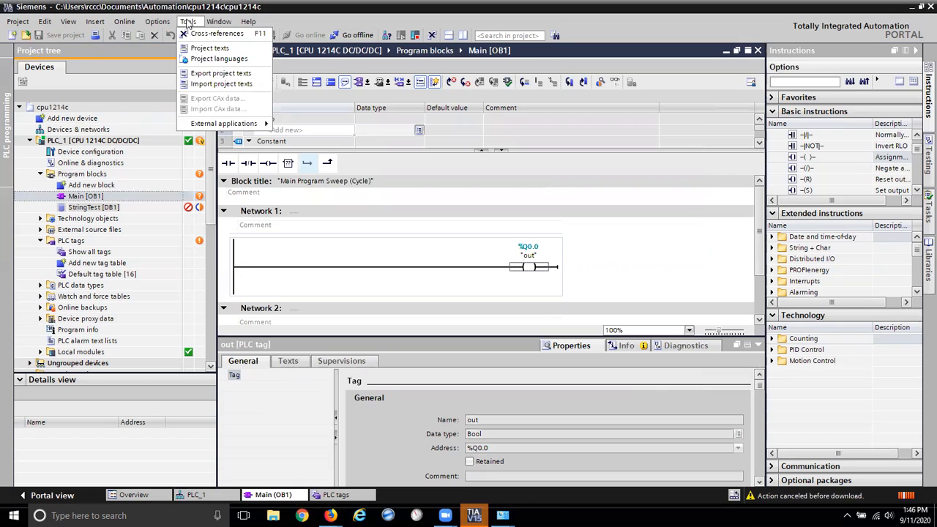
pyautogui.click(167, 23)
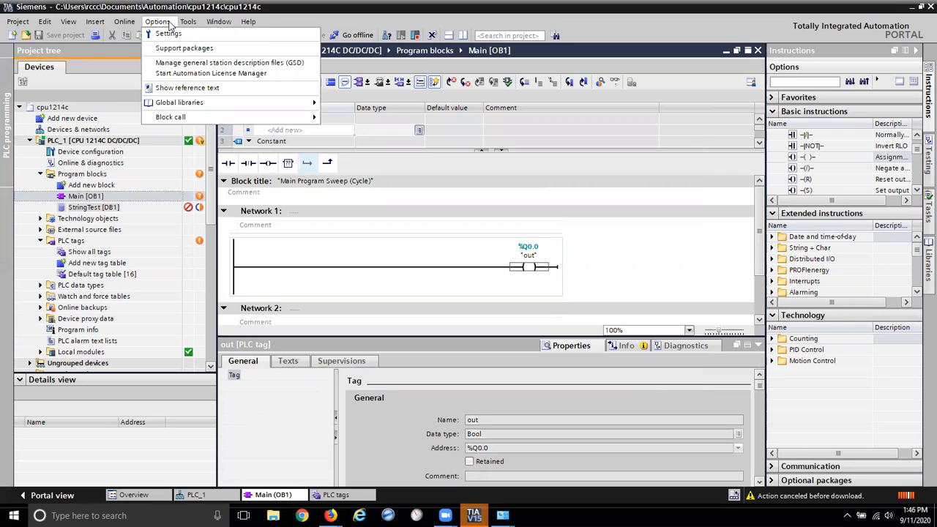
pyautogui.click(205, 10)
pyautogui.click(218, 21)
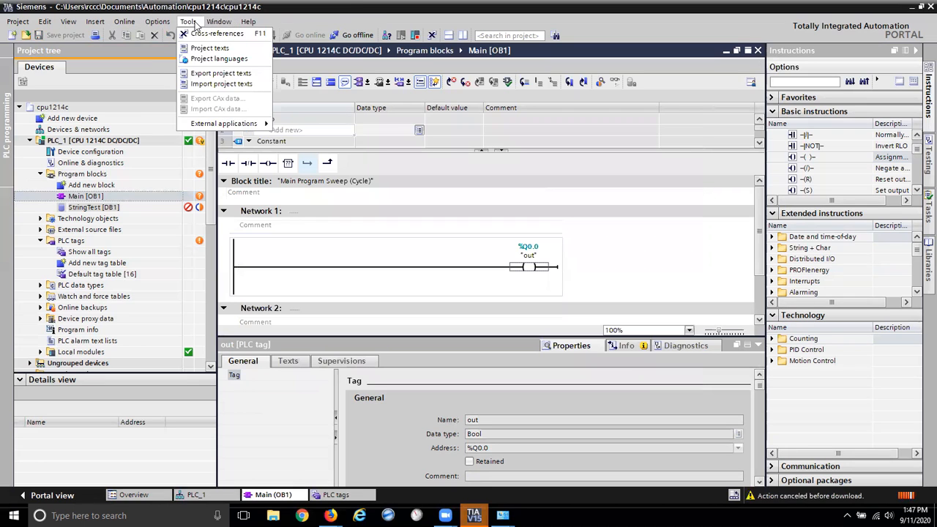
pyautogui.click(157, 27)
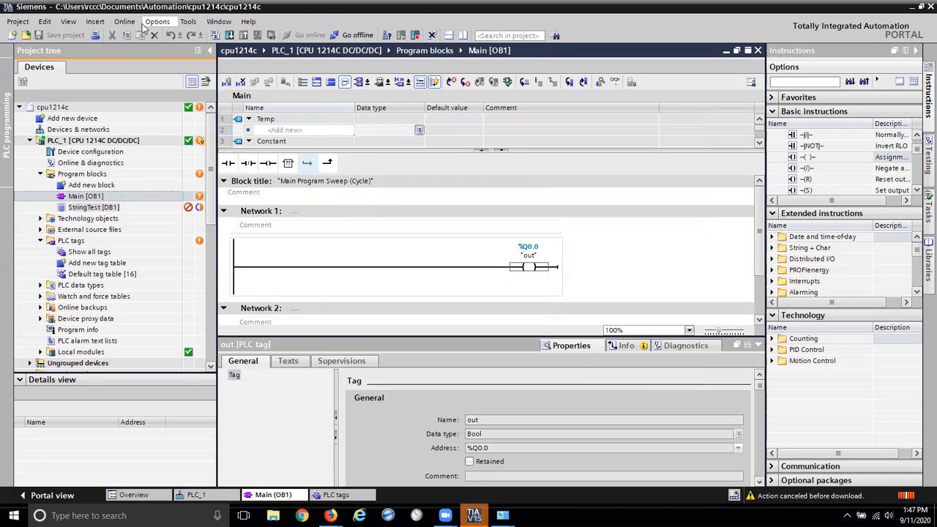
pyautogui.click(124, 22)
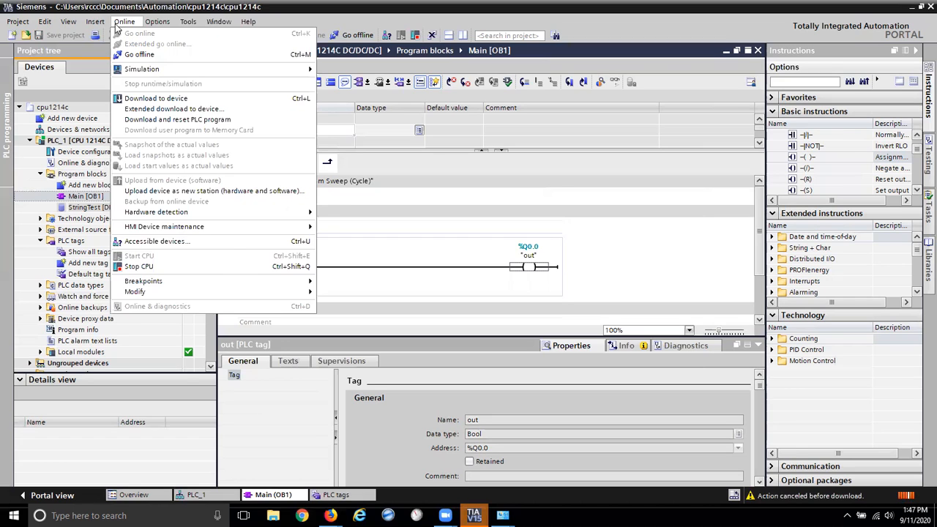
pyautogui.moveTo(104, 25)
pyautogui.moveTo(68, 24)
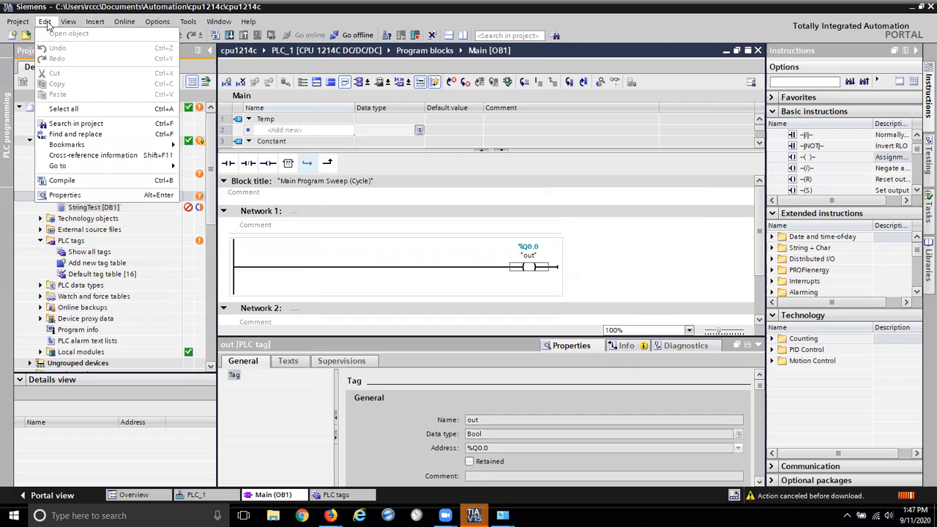
pyautogui.moveTo(199, 24)
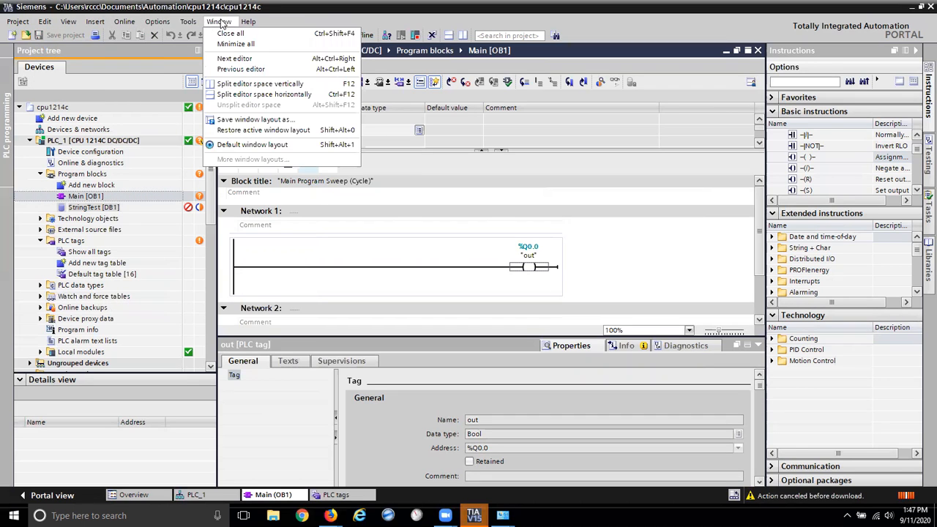
pyautogui.moveTo(248, 24)
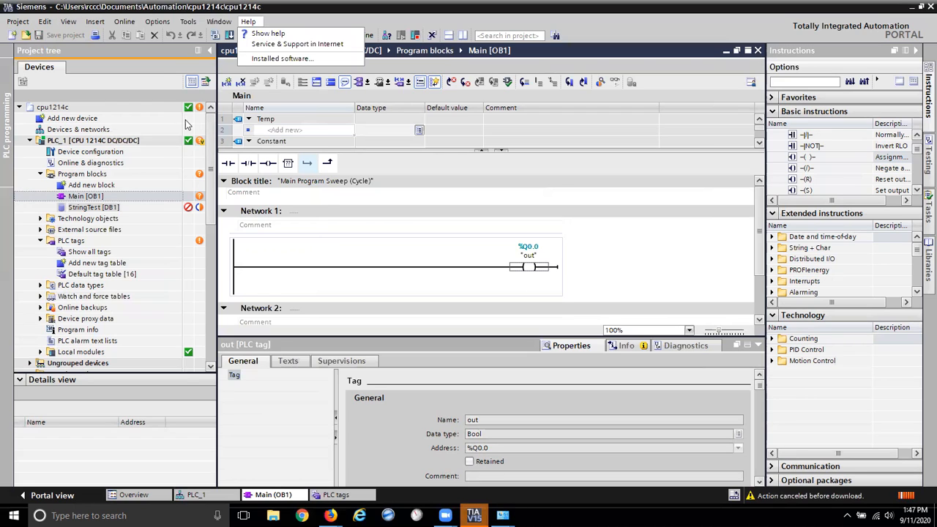
pyautogui.click(160, 66)
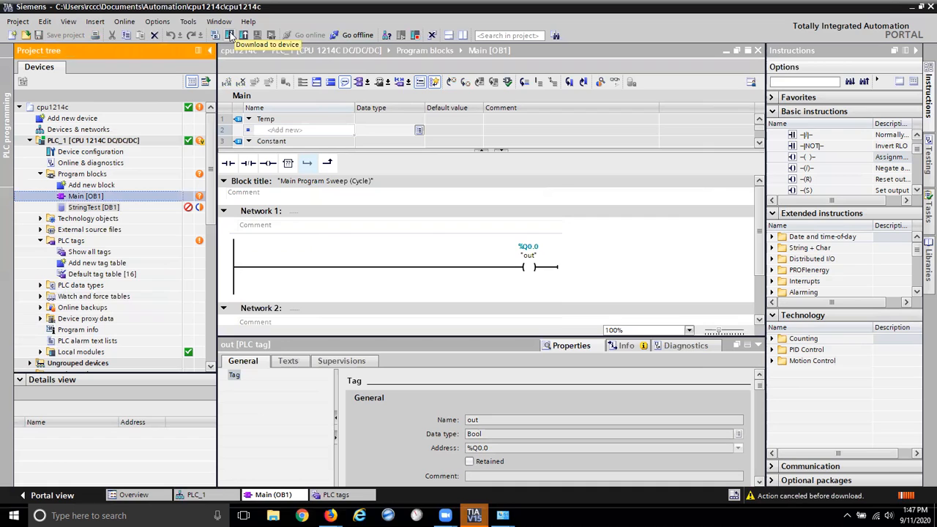
# - Try to download Main [OB1] to the device again, dismiss the load preview, and take PLC_1 offline
pyautogui.click(230, 36)
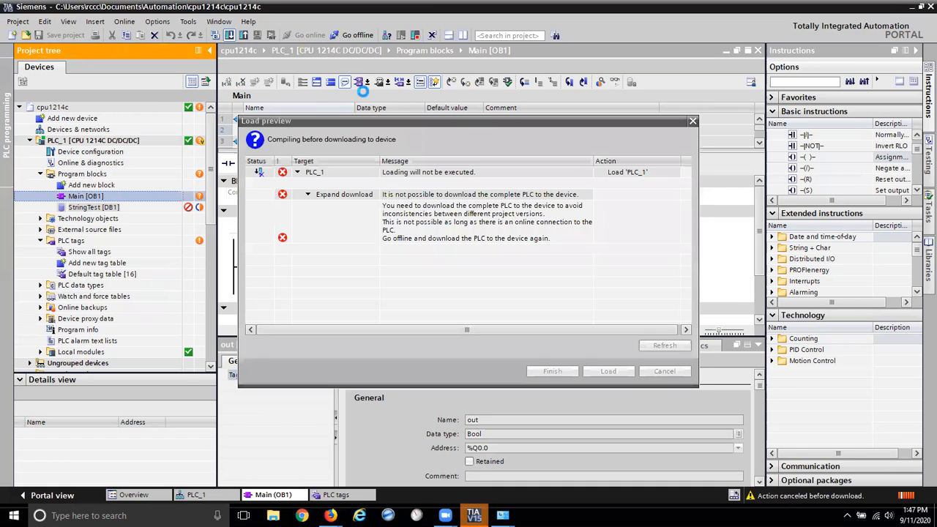
pyautogui.click(665, 371)
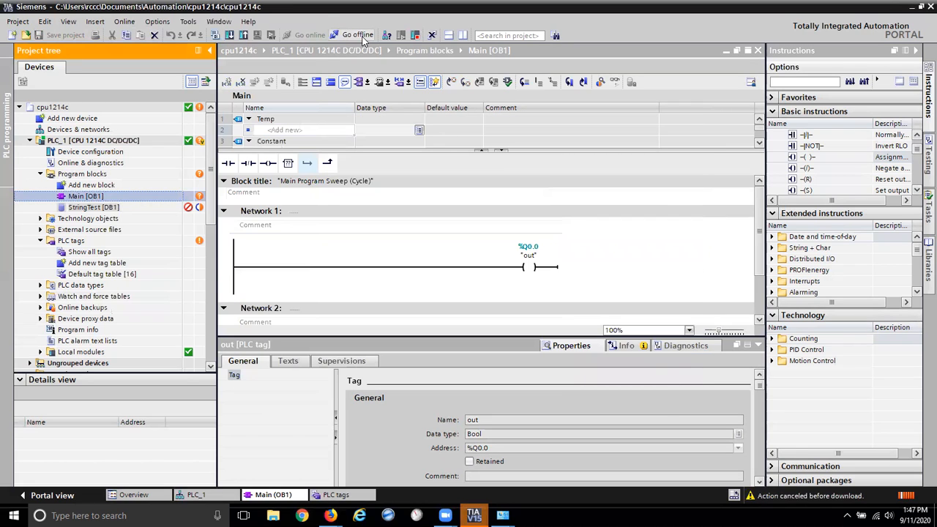
pyautogui.click(361, 36)
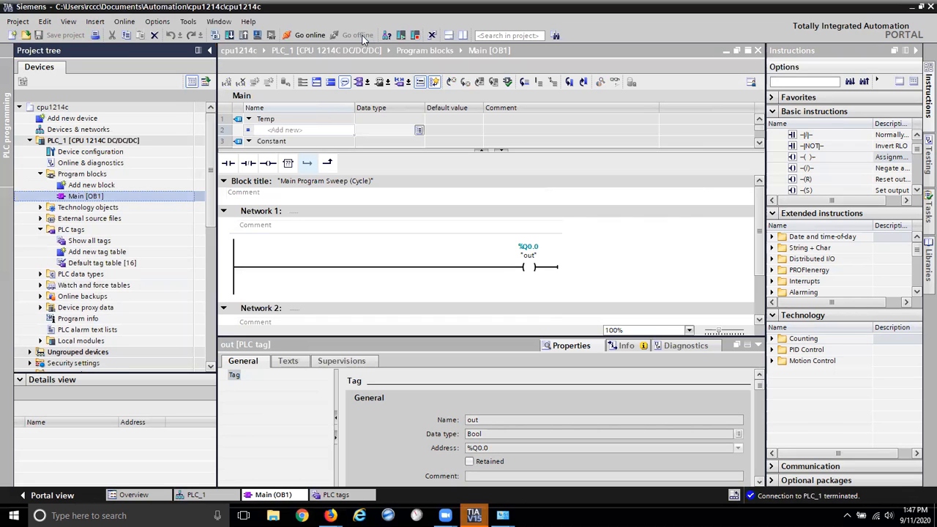
# - Search for accessible devices using the PN/IE interface type on the Intel(R) 82577LM Gigabit Network Connection
pyautogui.click(387, 36)
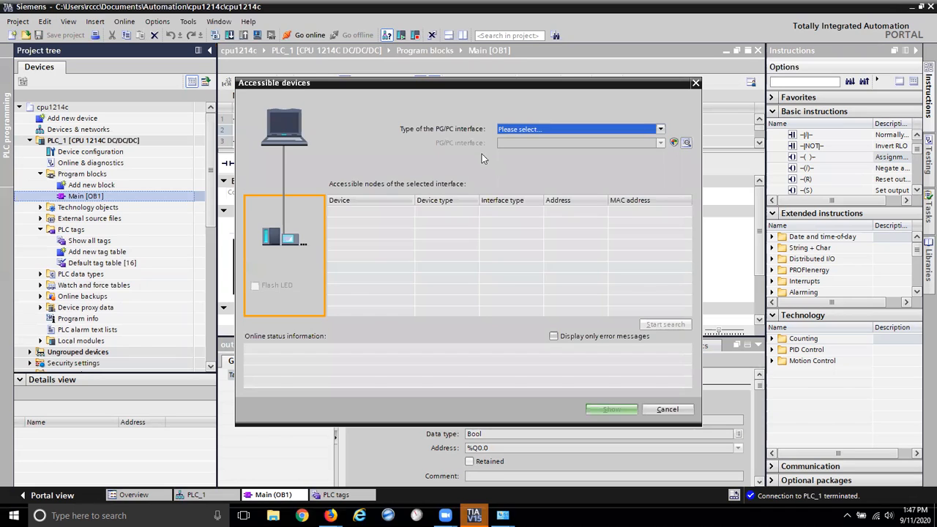
pyautogui.click(661, 130)
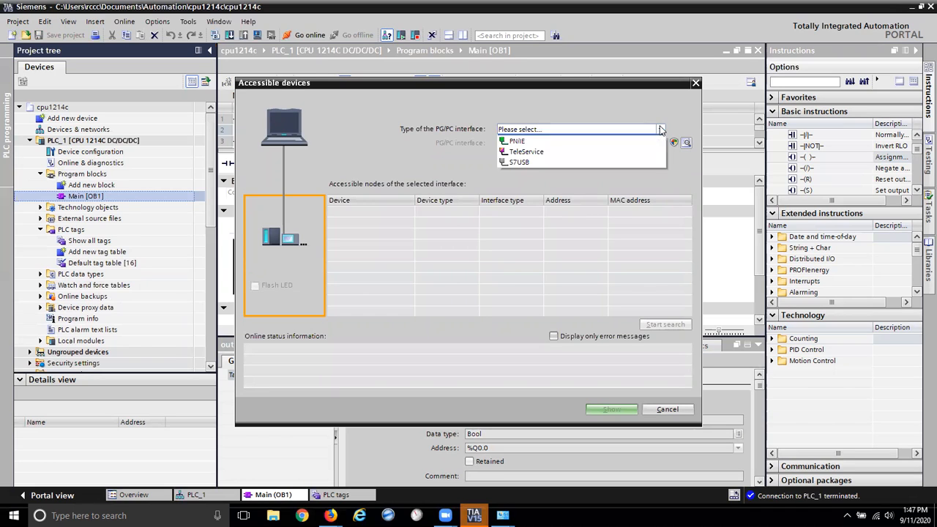
pyautogui.click(519, 155)
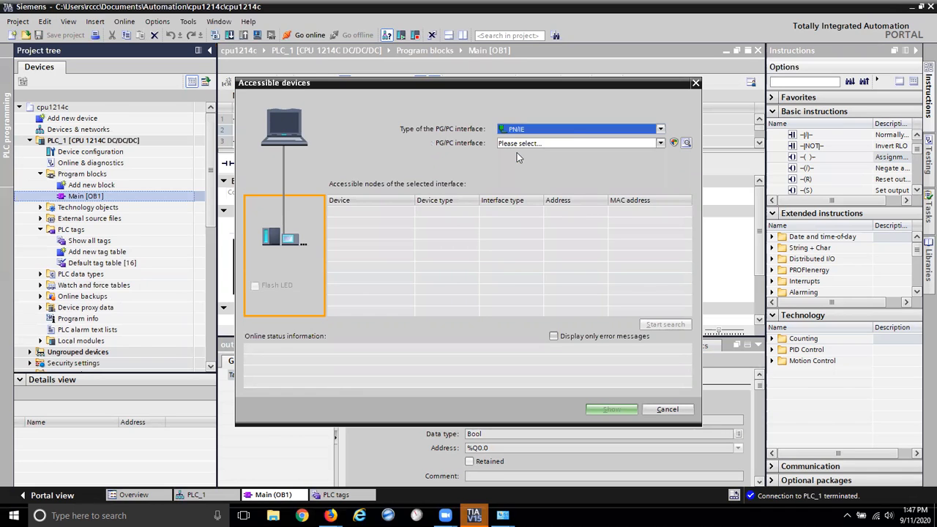
pyautogui.click(661, 142)
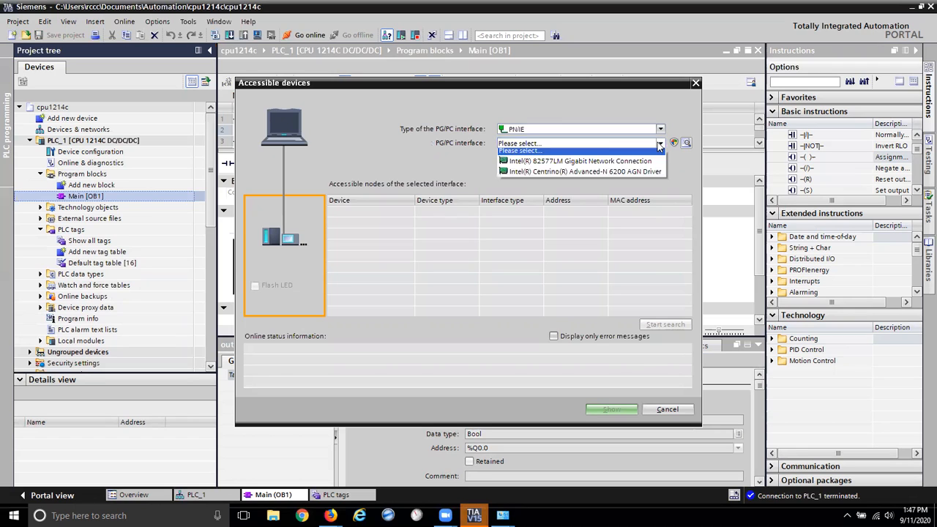
pyautogui.click(588, 166)
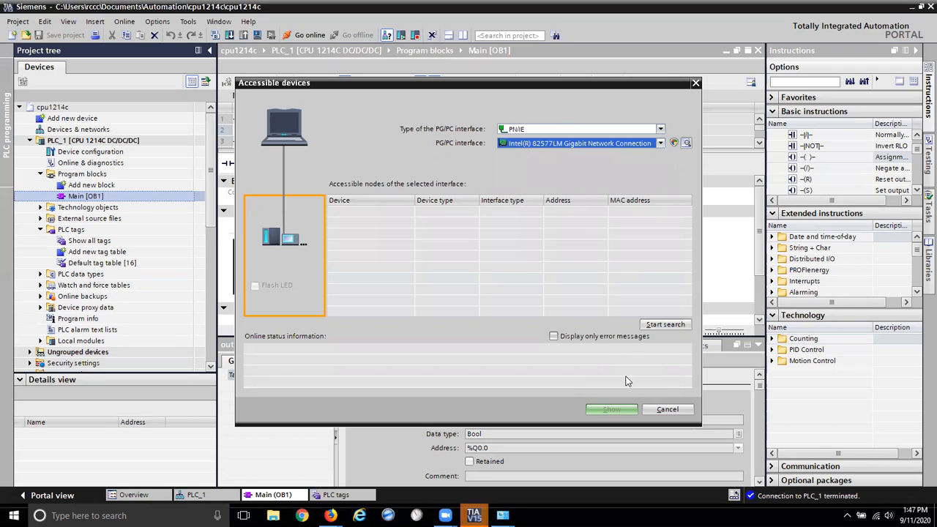
pyautogui.click(663, 326)
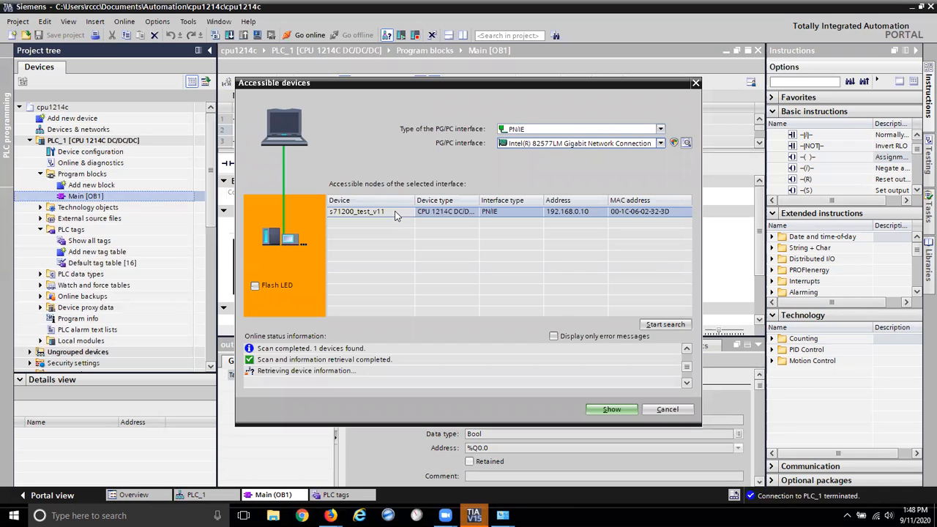
# - Show the found device s71200_test_v11 in the project tree without saving the PG/PC interface as default, and try to download
pyautogui.click(230, 35)
pyautogui.click(615, 410)
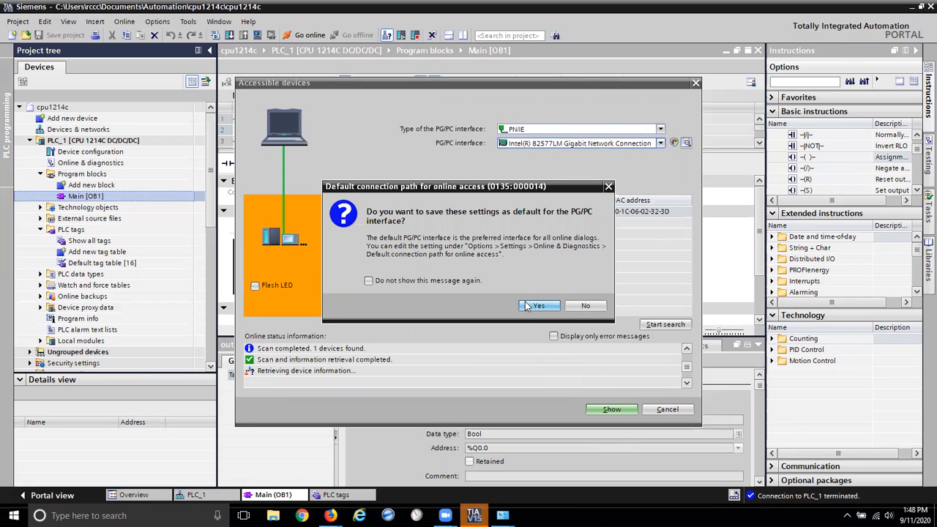
pyautogui.click(572, 306)
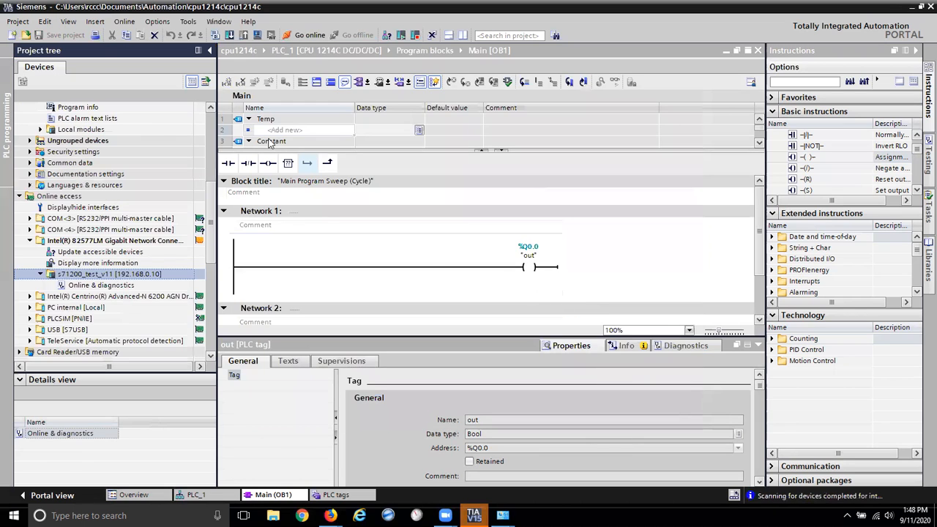
pyautogui.click(230, 36)
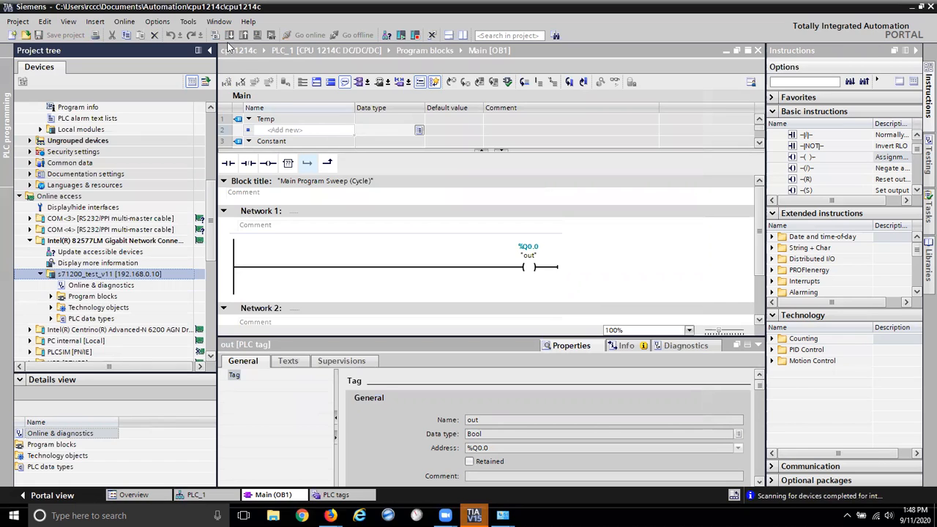
# - Repeat the accessible devices search over PN/IE with the Intel(R) 82577LM Gigabit Network Connection
pyautogui.click(387, 34)
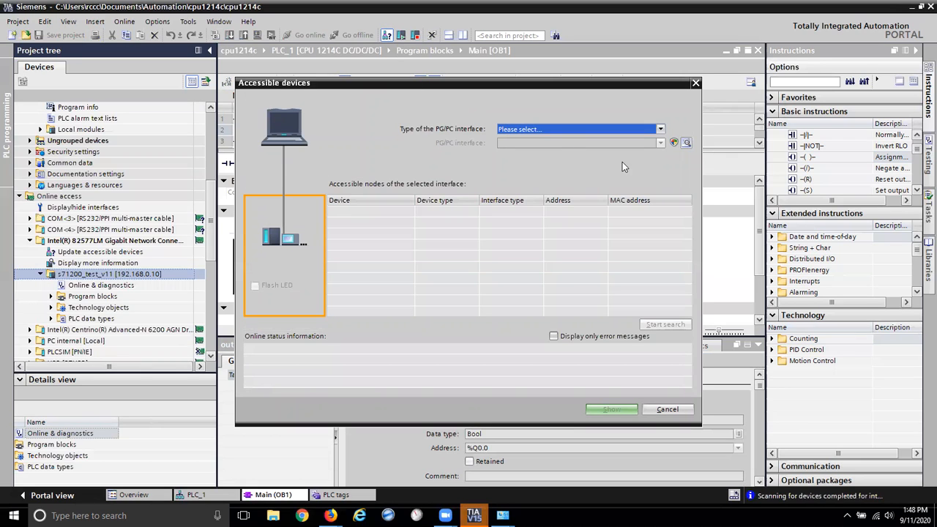
pyautogui.click(661, 128)
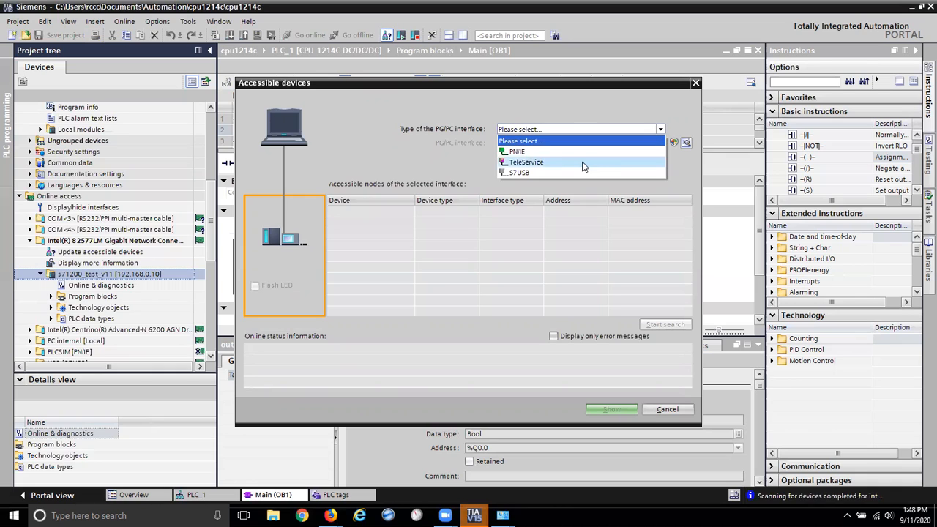
pyautogui.click(535, 151)
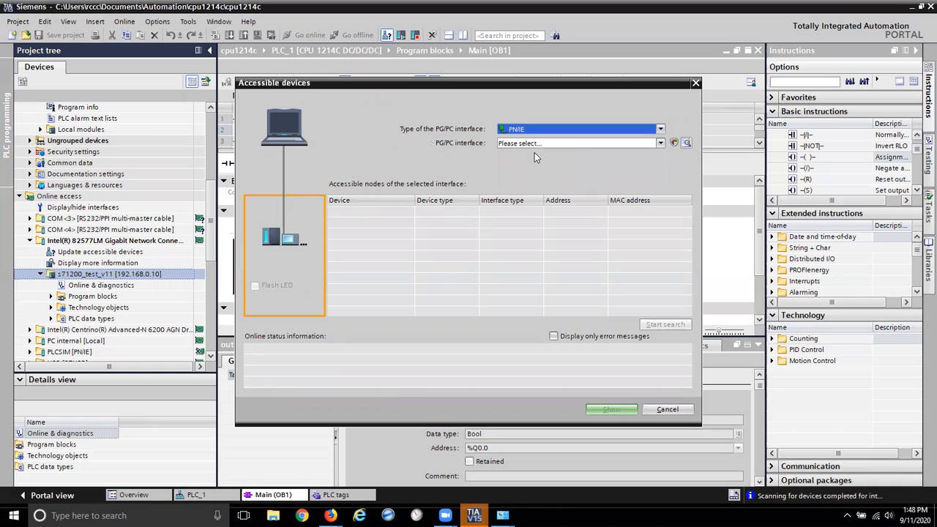
pyautogui.click(660, 143)
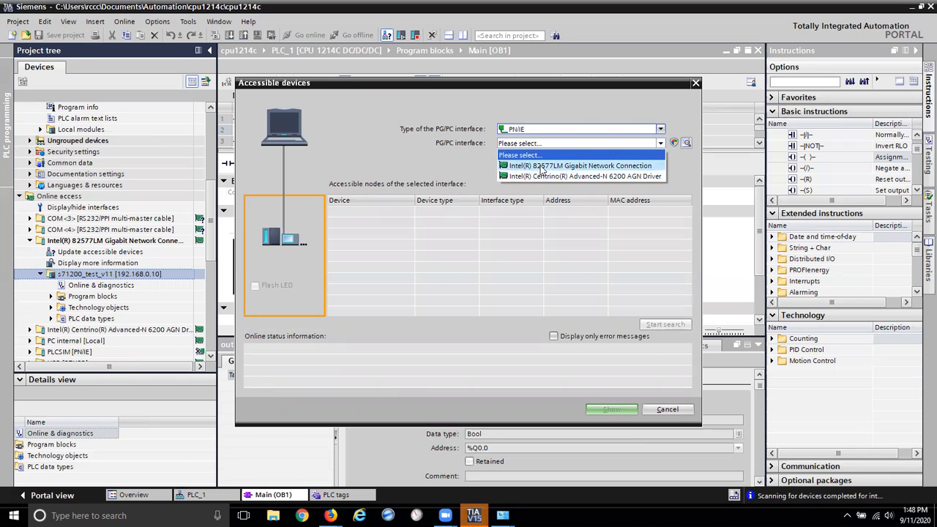
pyautogui.click(542, 166)
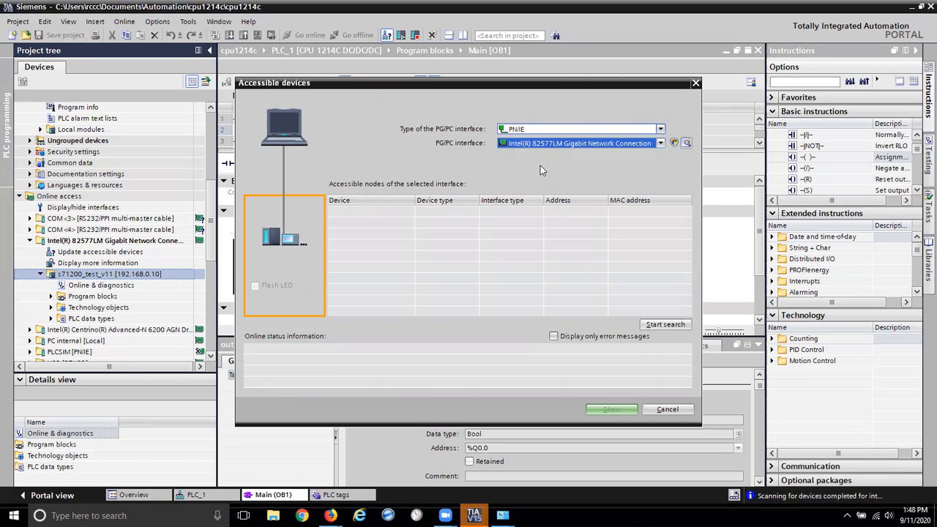
pyautogui.click(663, 324)
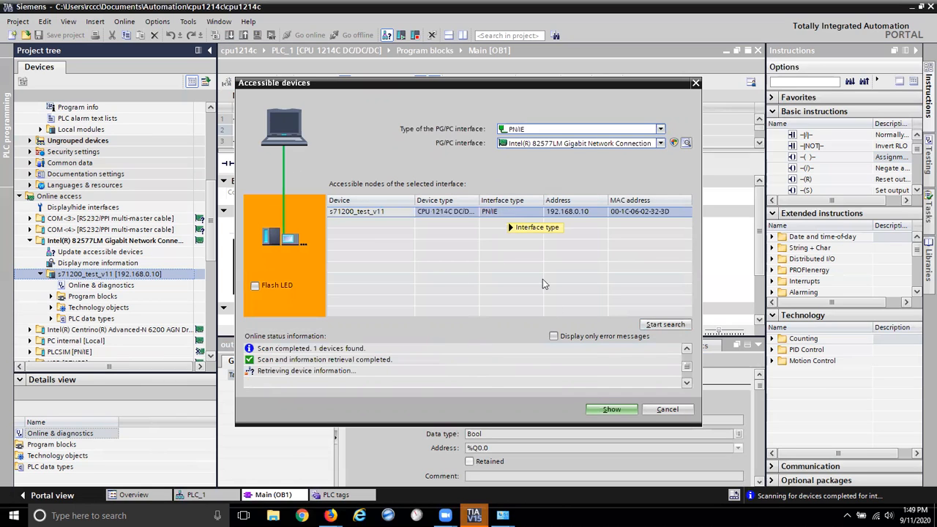
# - Show the found s71200_test_v11 device under Online access, saving the PG/PC interface settings as the default
pyautogui.click(612, 410)
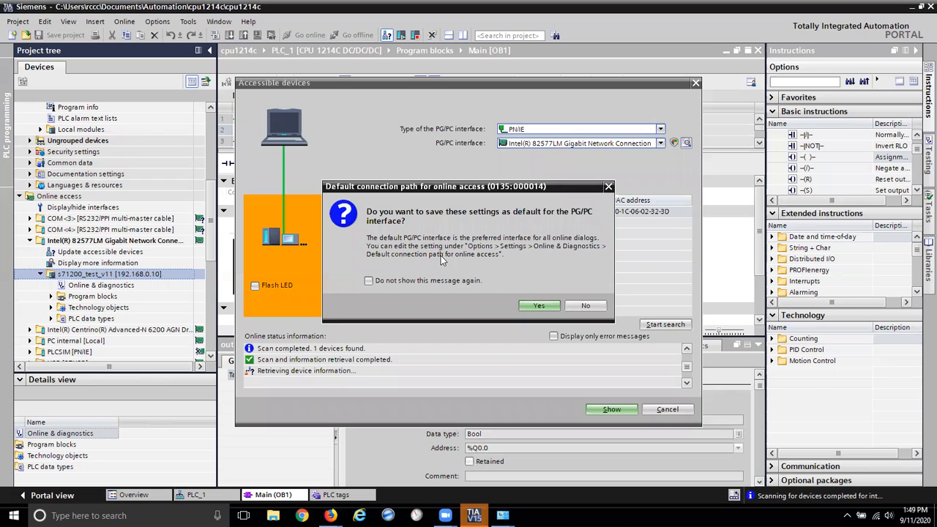
pyautogui.click(539, 306)
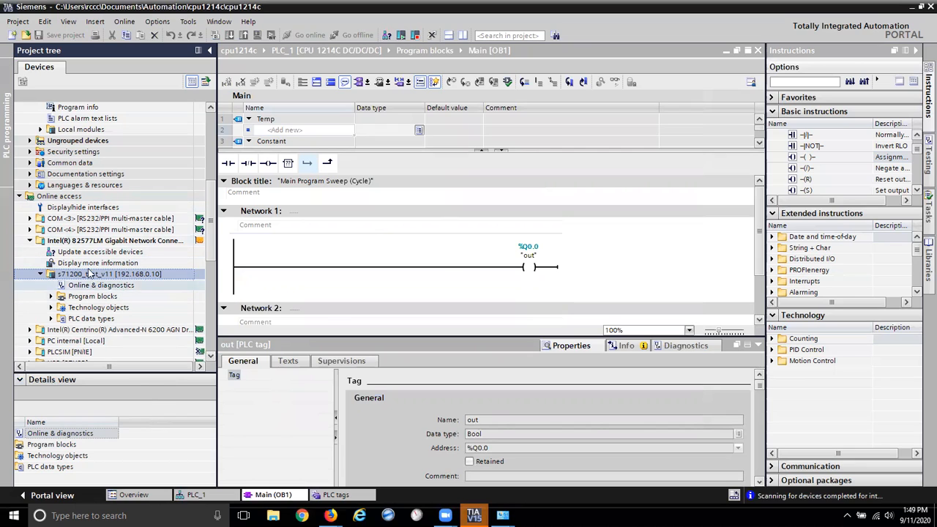
pyautogui.click(30, 242)
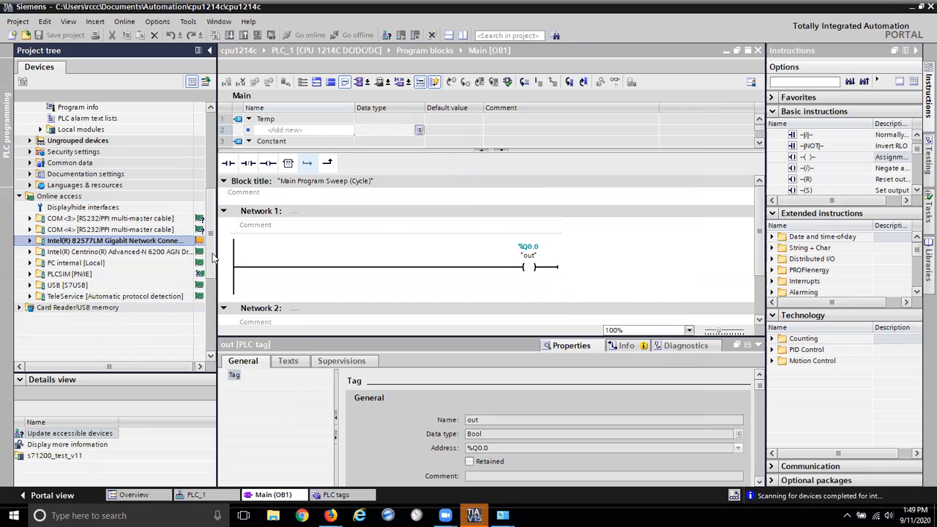
# - Open Devices & networks and display PLC_1 [CPU 1214C] in the device view
pyautogui.moveTo(212, 257); pyautogui.dragTo(210, 175)
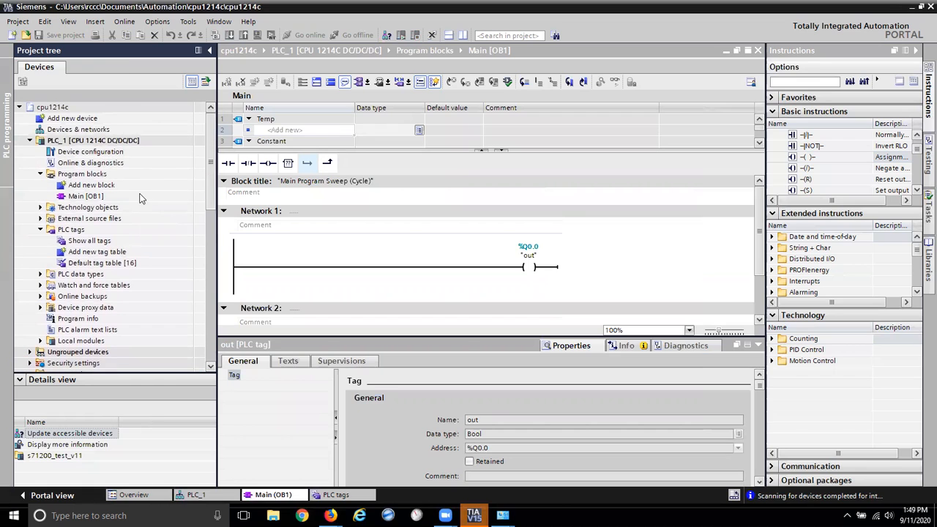
pyautogui.click(78, 151)
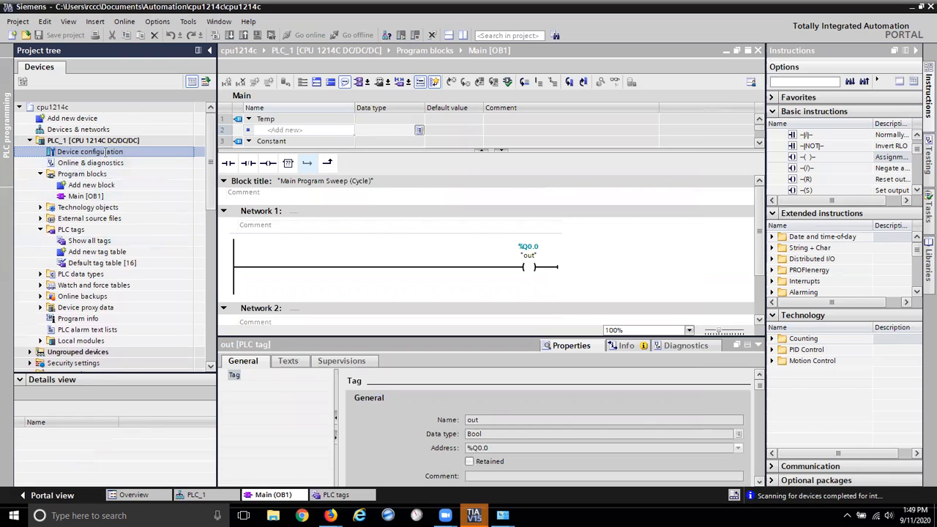
pyautogui.doubleClick(106, 151)
pyautogui.click(94, 131)
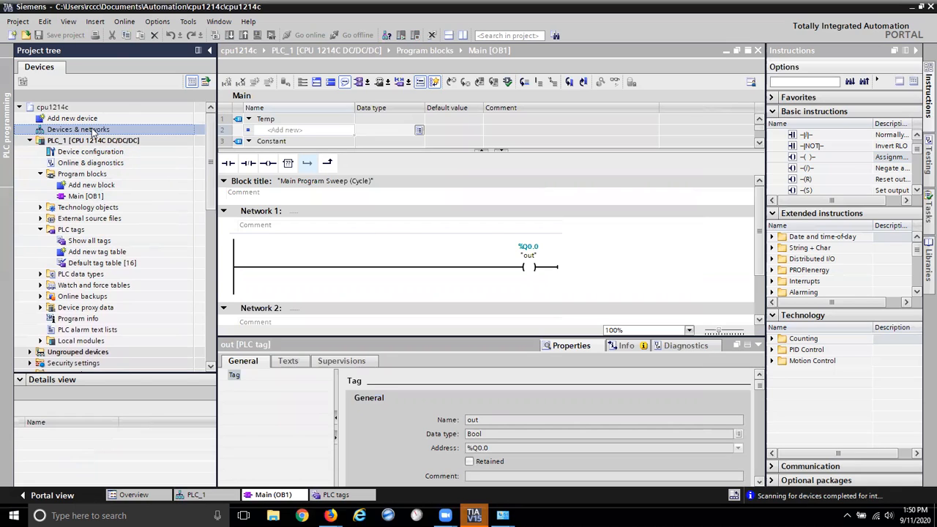
pyautogui.doubleClick(93, 131)
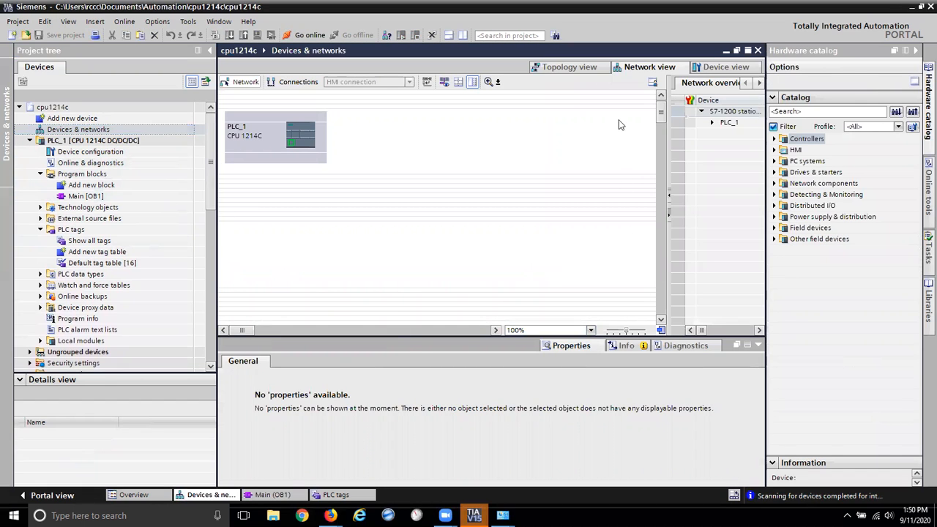
pyautogui.click(728, 68)
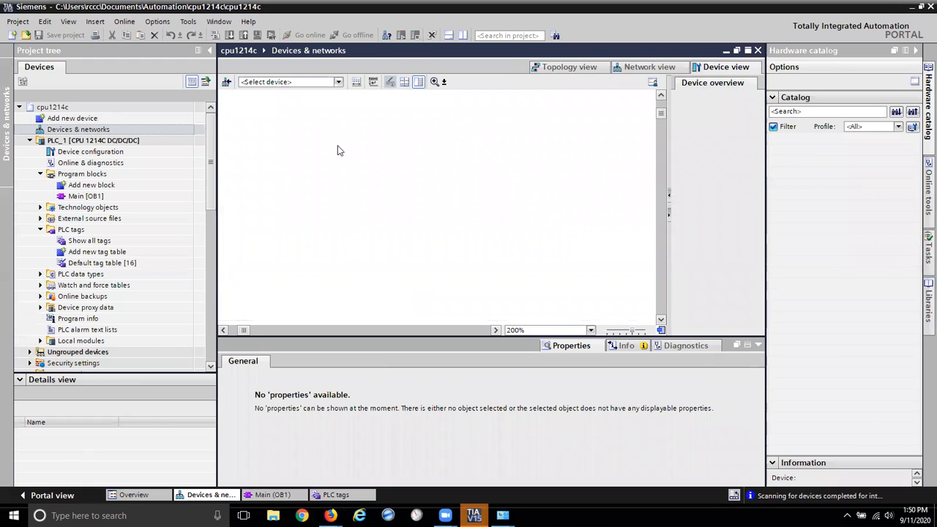
pyautogui.click(338, 83)
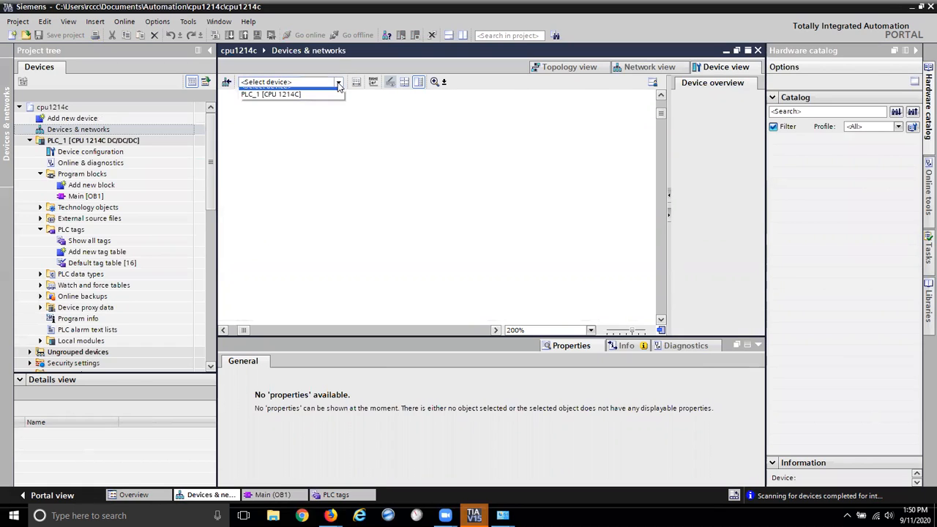
pyautogui.click(290, 95)
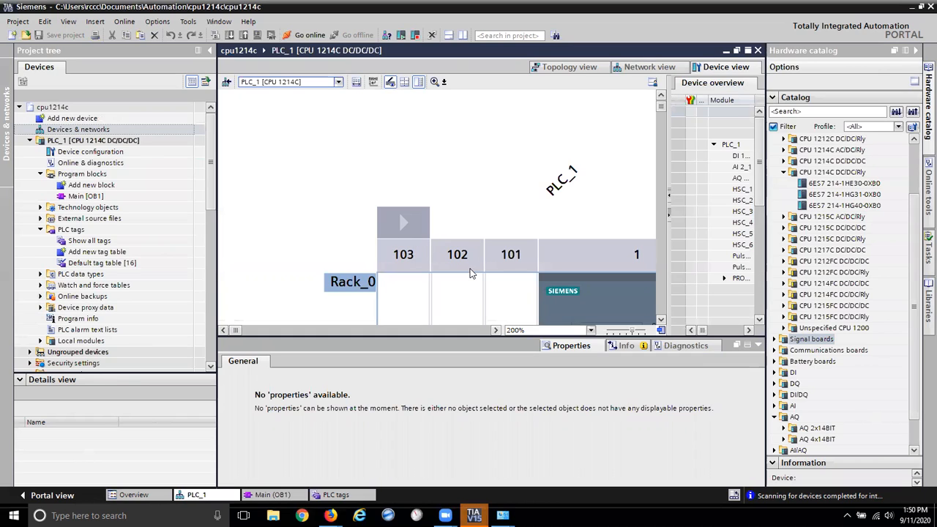
pyautogui.click(90, 152)
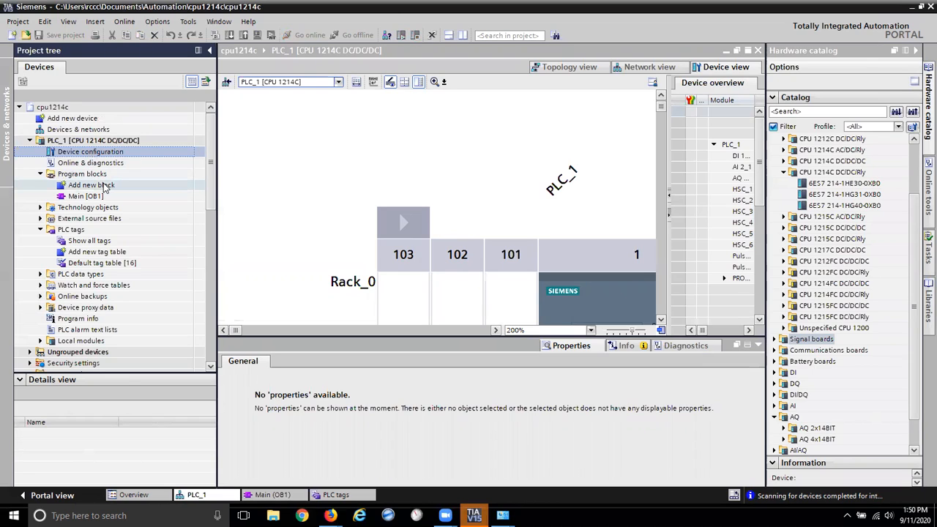
# - Start a download of PLC_1, search for compatible devices over PN/IE, and load to s71200_Test_v11 at 192.168.0.10
pyautogui.click(105, 141)
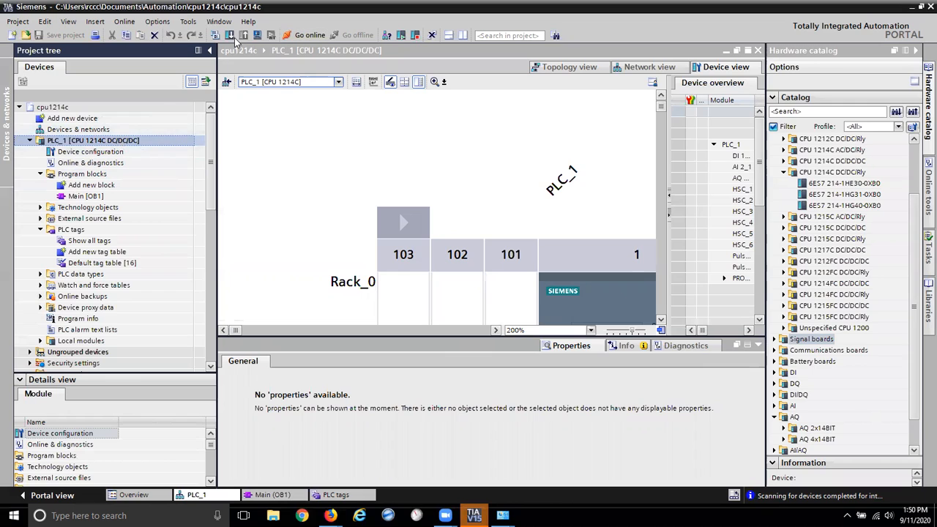
pyautogui.click(230, 36)
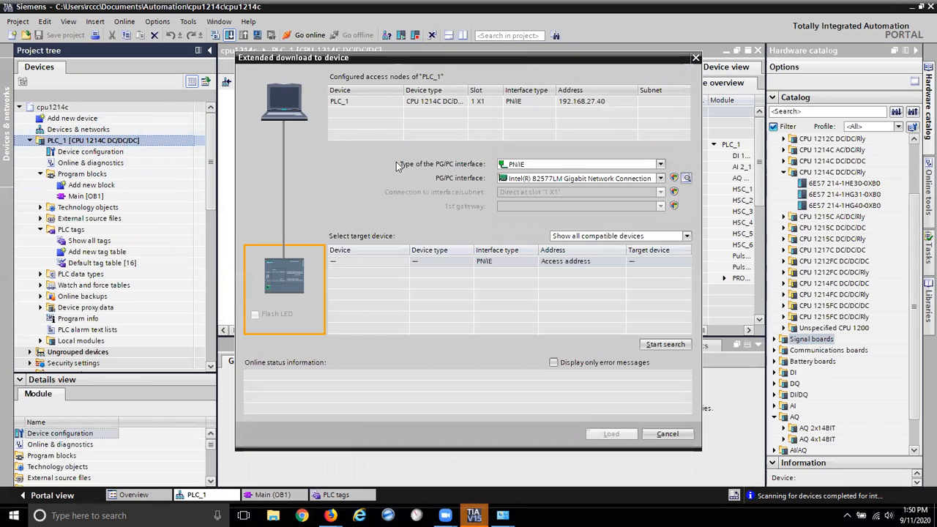
pyautogui.click(671, 345)
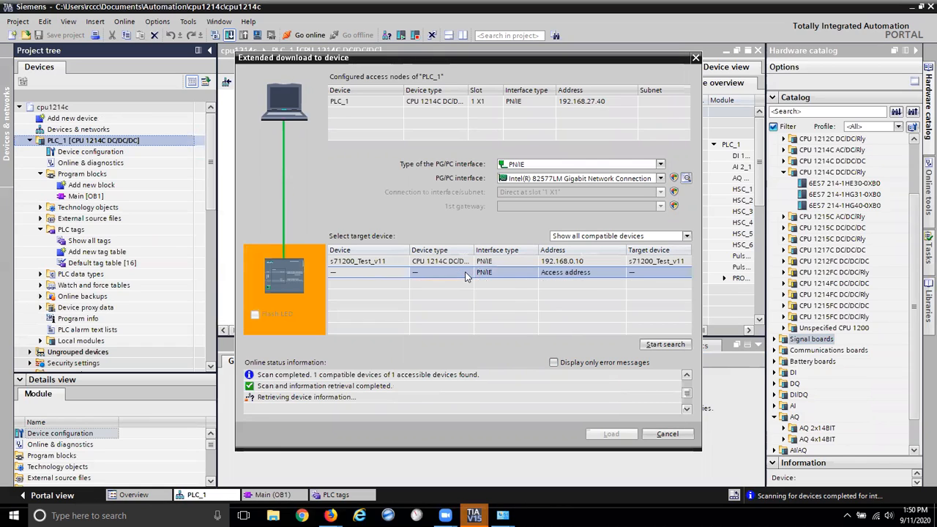
pyautogui.click(465, 262)
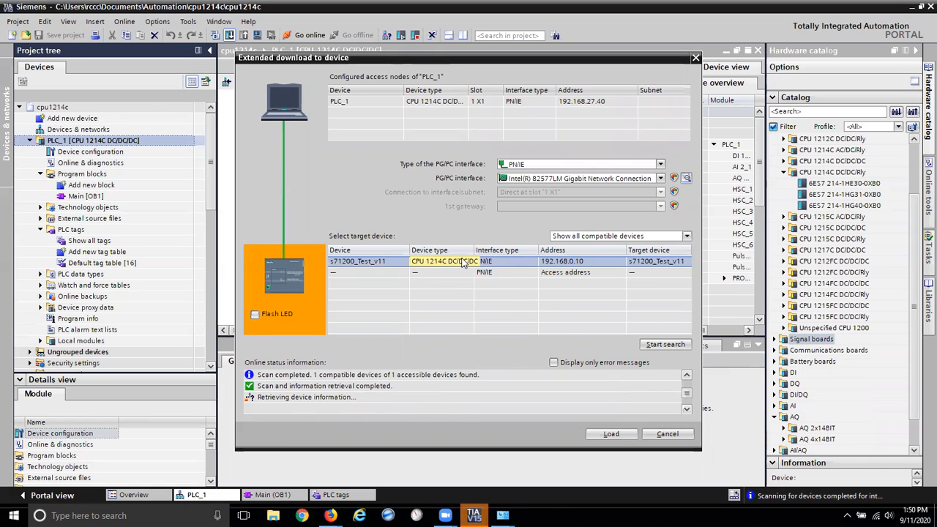
pyautogui.click(607, 436)
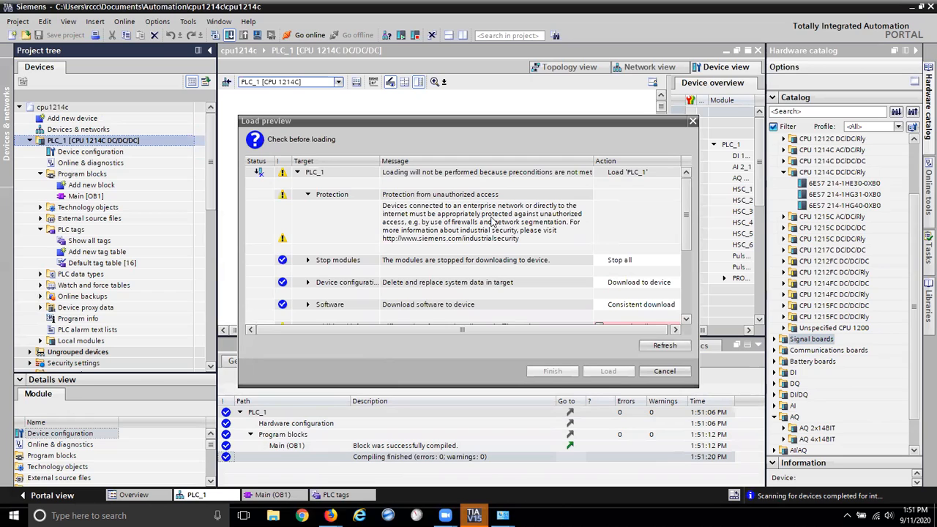
# - Accept Overwrite all for the differing data formats, load PLC_1, and finish the download with the Start module action
pyautogui.click(686, 320)
pyautogui.click(686, 319)
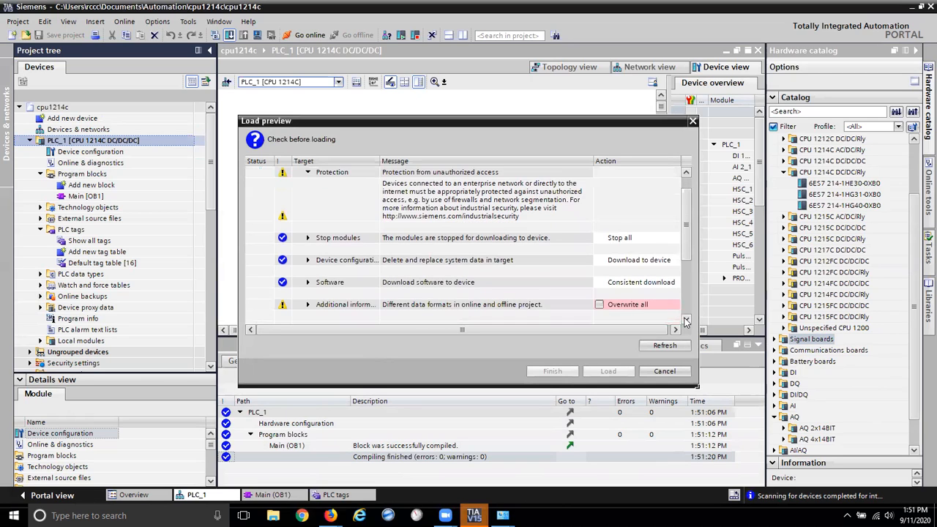
pyautogui.click(686, 320)
pyautogui.click(686, 319)
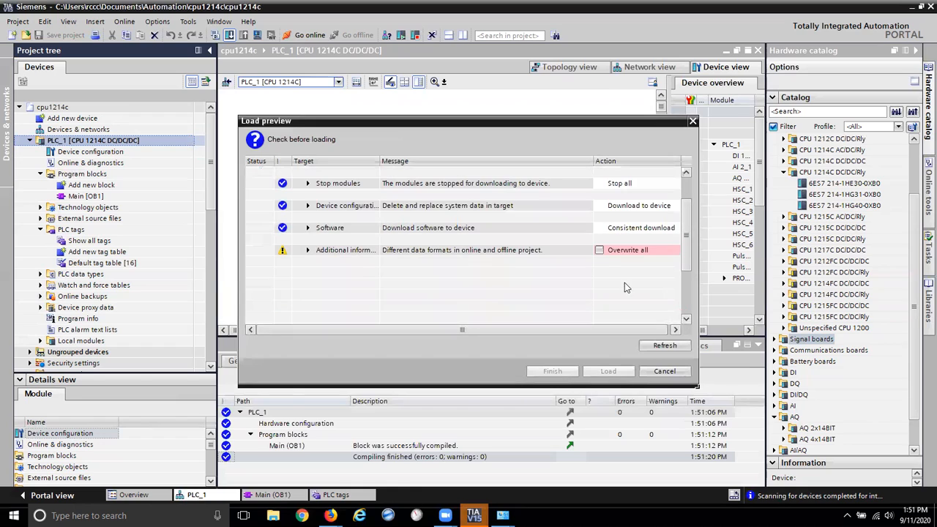
pyautogui.click(600, 251)
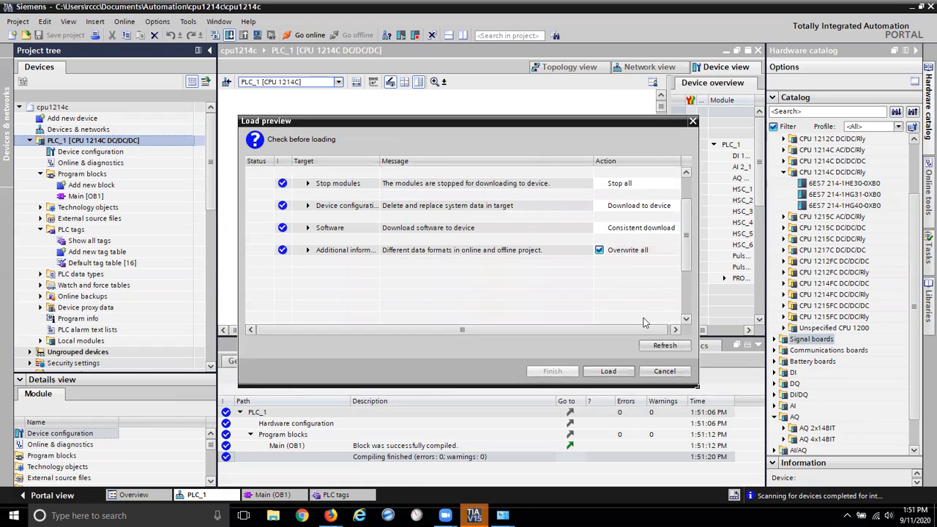
pyautogui.click(607, 370)
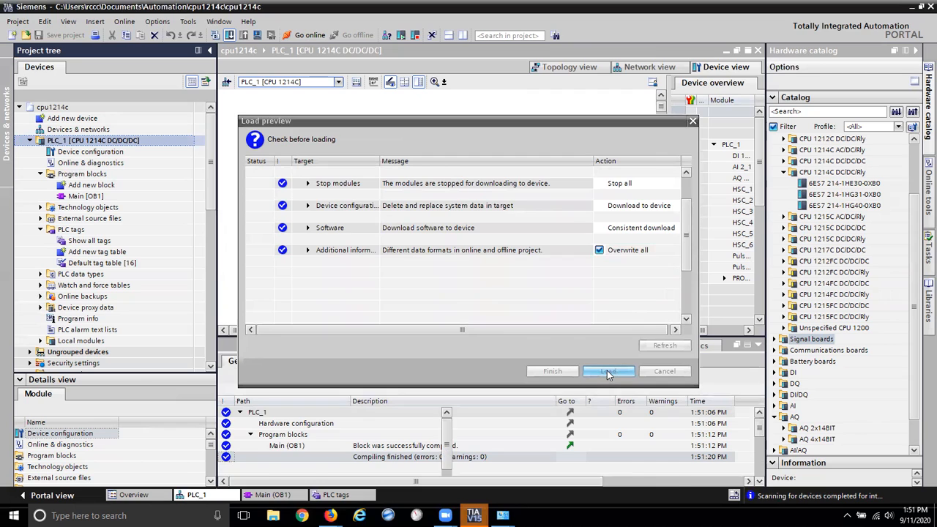
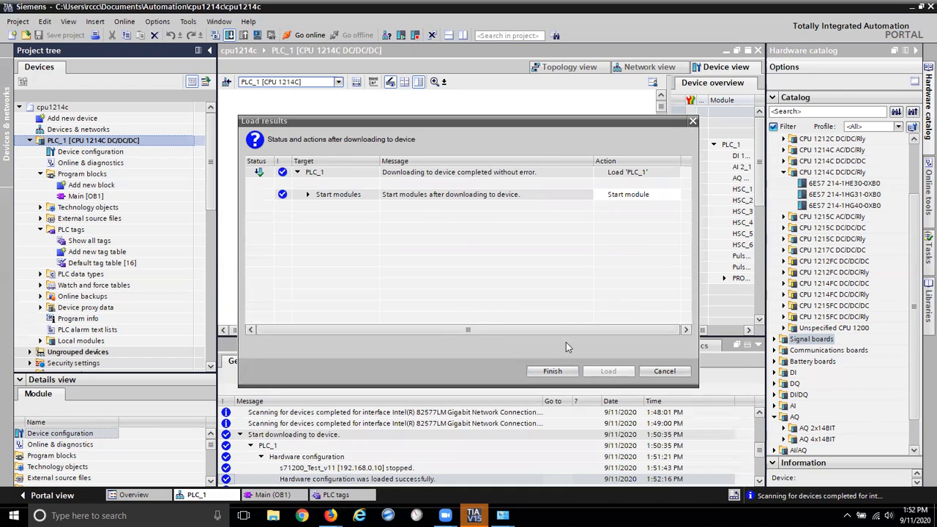
pyautogui.click(552, 371)
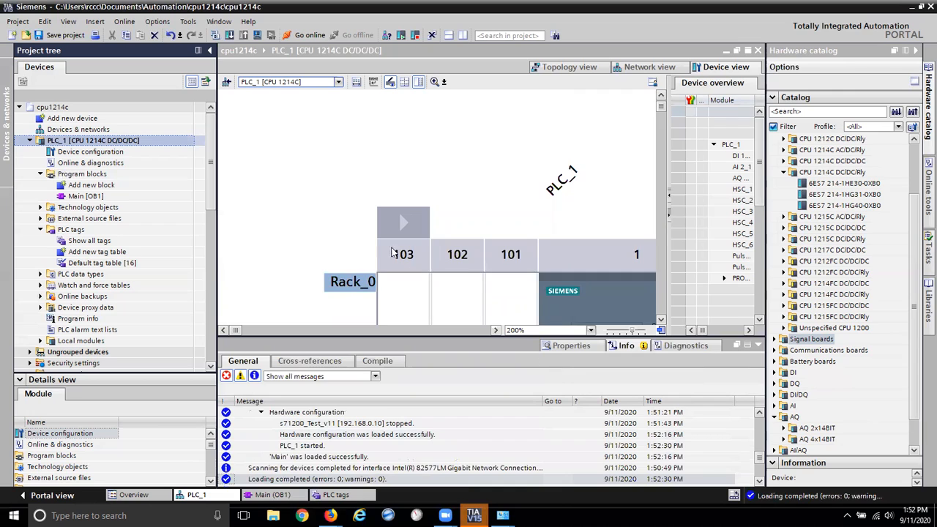
# - Go online with PLC_1 and select the Main [OB1] block in the project tree
pyautogui.click(306, 35)
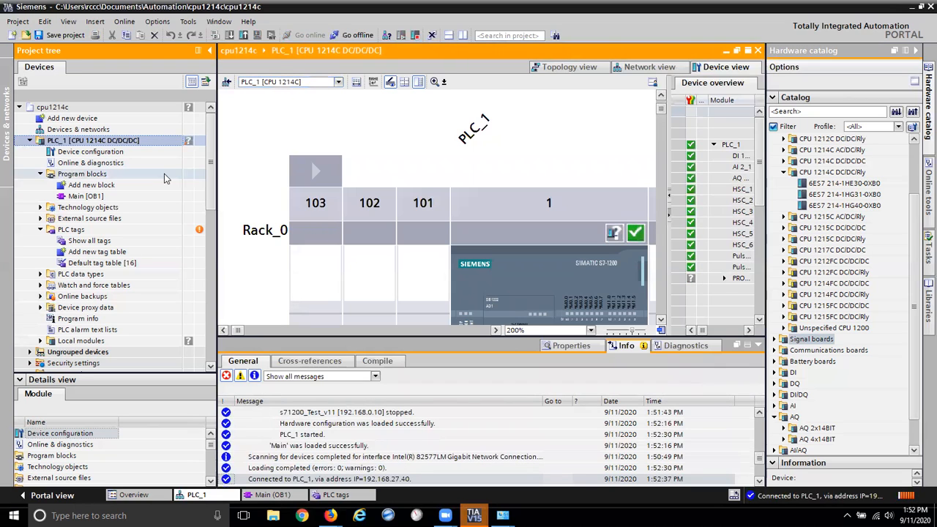
pyautogui.click(83, 196)
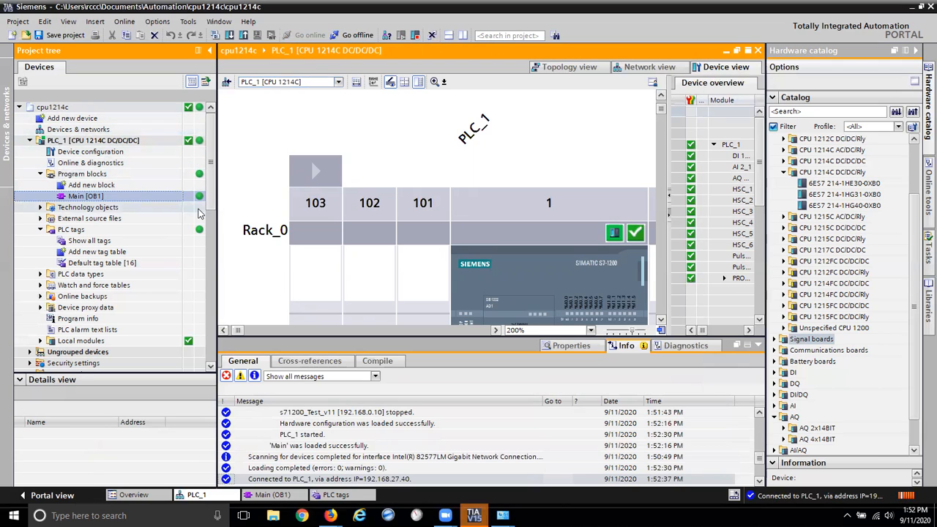
# - Examine the online comparison status of the project tree objects, from the program blocks down to the Online access interfaces
pyautogui.click(211, 367)
pyautogui.click(211, 368)
pyautogui.click(211, 367)
pyautogui.click(211, 367)
pyautogui.click(211, 367)
pyautogui.click(211, 367)
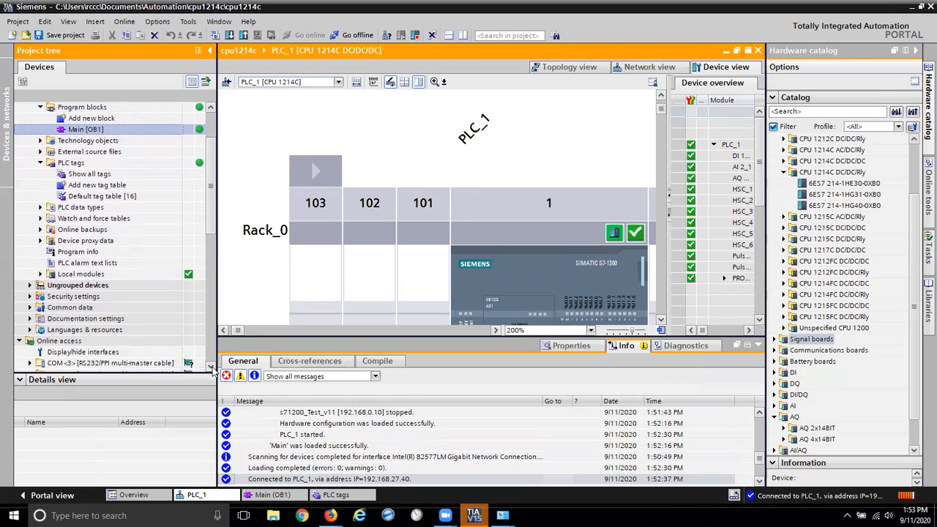
pyautogui.click(211, 368)
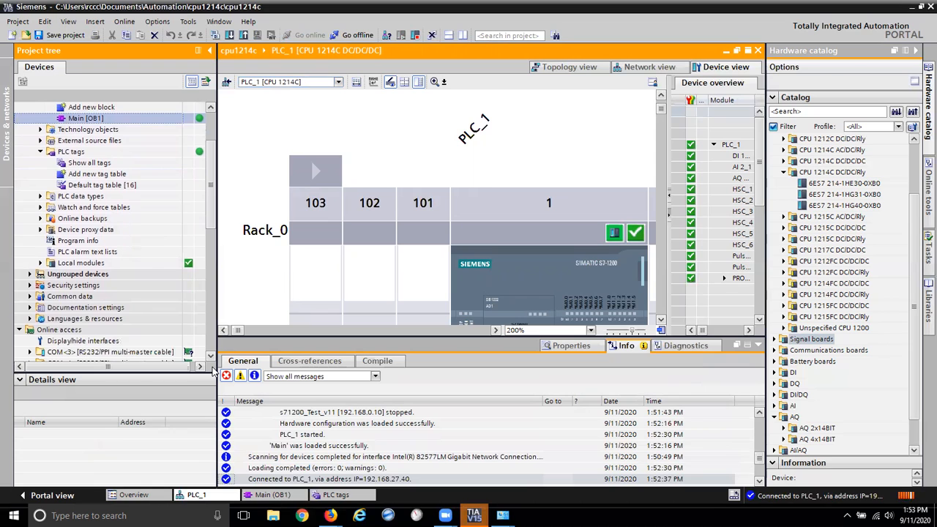
pyautogui.click(210, 357)
pyautogui.click(210, 357)
pyautogui.click(210, 357)
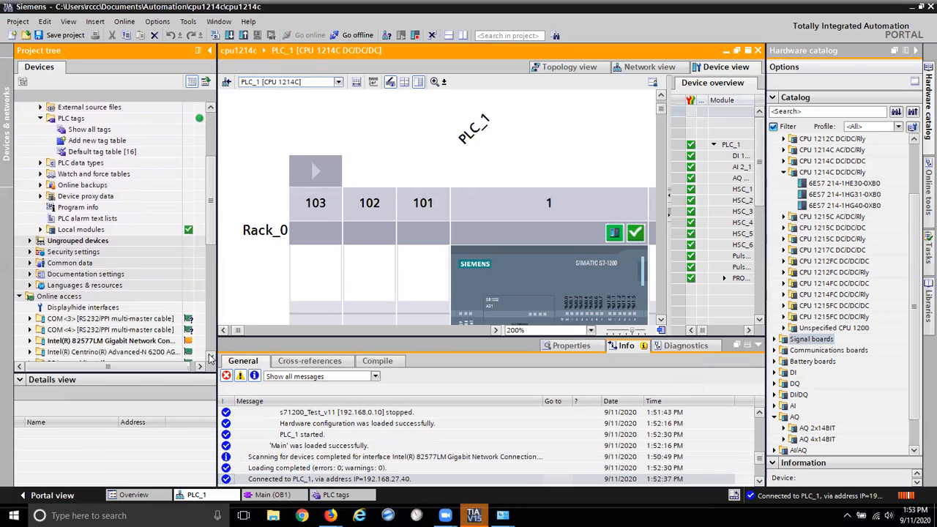
pyautogui.scroll(-3, 210, 357)
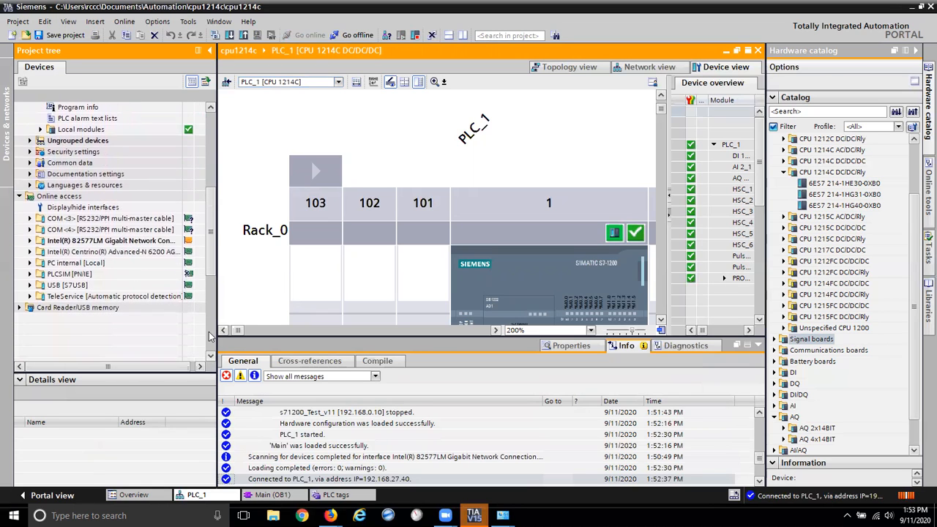
pyautogui.scroll(6, 185, 207)
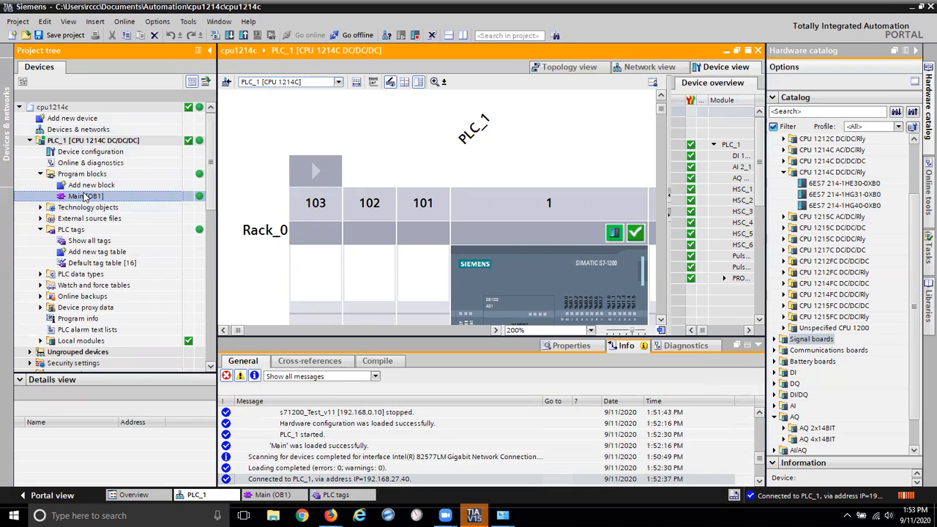
# - Open Main [OB1] with program monitoring switched on, and review the logged download messages
pyautogui.doubleClick(84, 196)
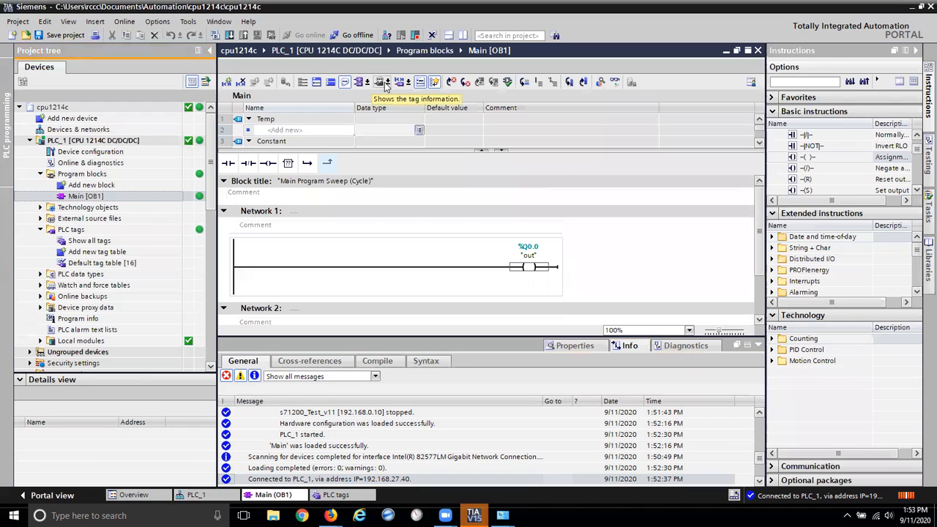
pyautogui.click(615, 85)
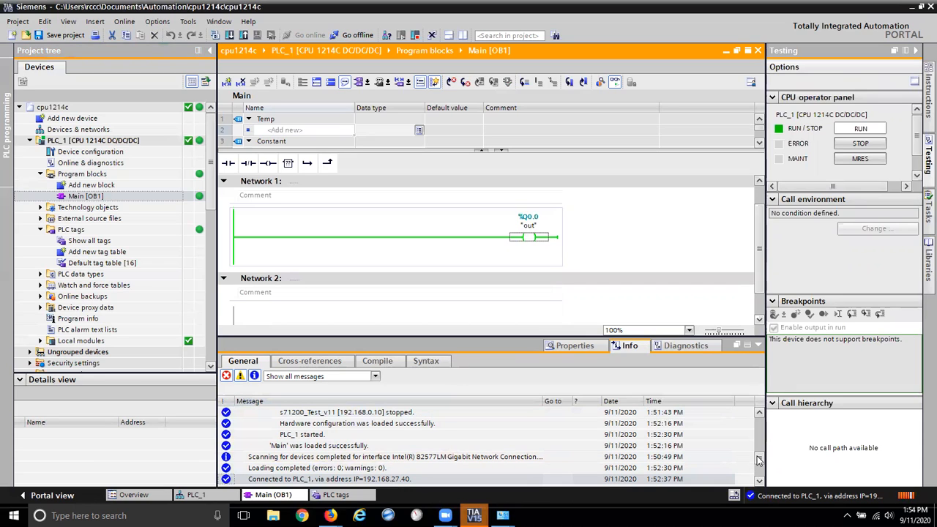
pyautogui.click(759, 413)
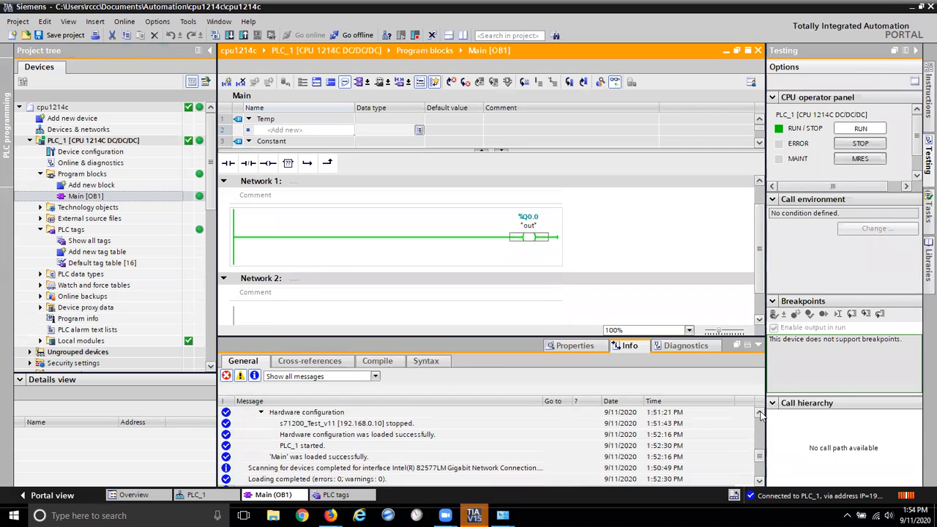
pyautogui.scroll(8, 759, 414)
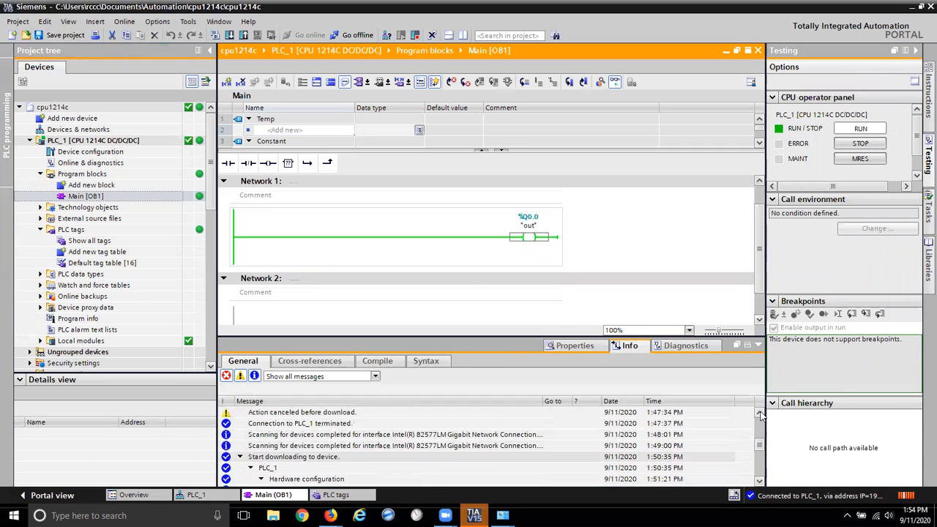